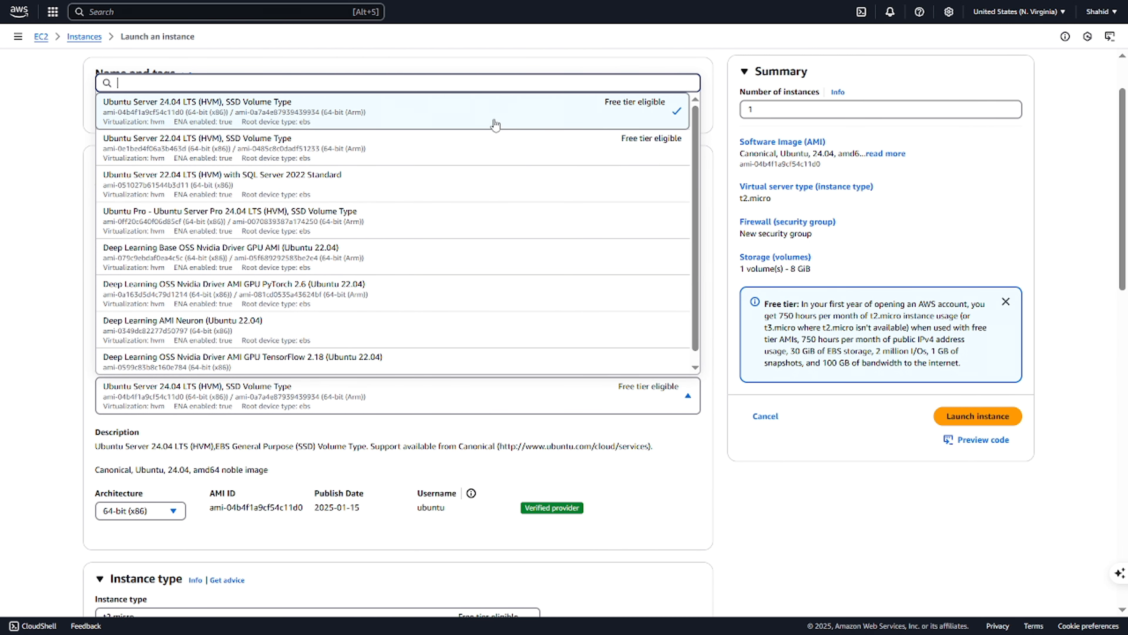
Step: Keep Ubuntu Server 24.04 LTS (HVM), SSD Volume Type as the machine image and review its details
click(562, 405)
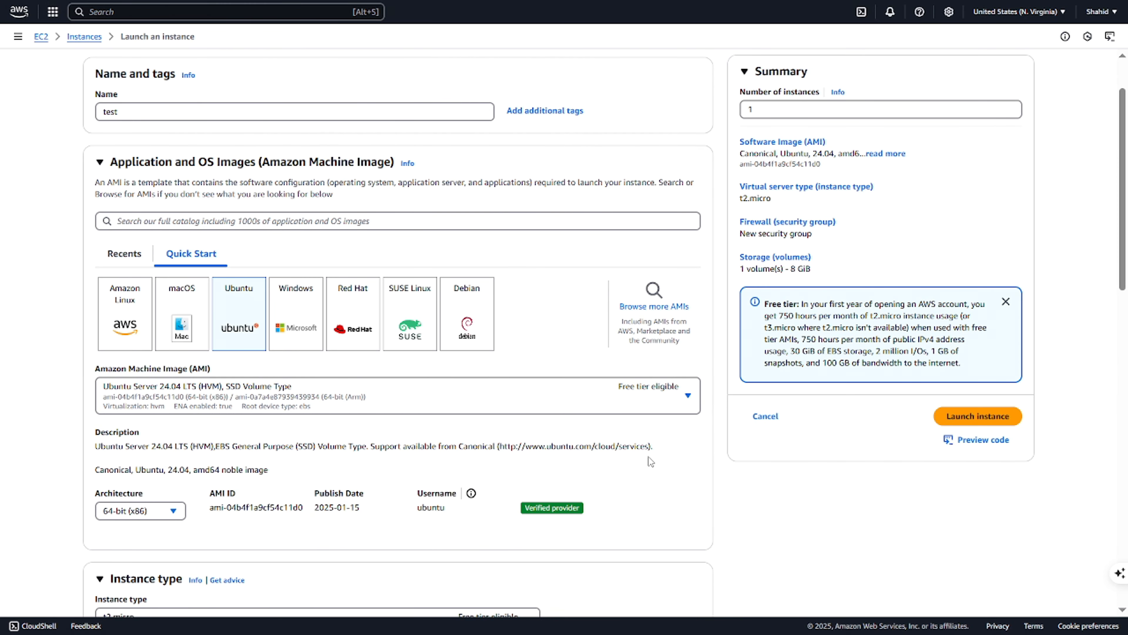
scroll(650, 461, down, 2)
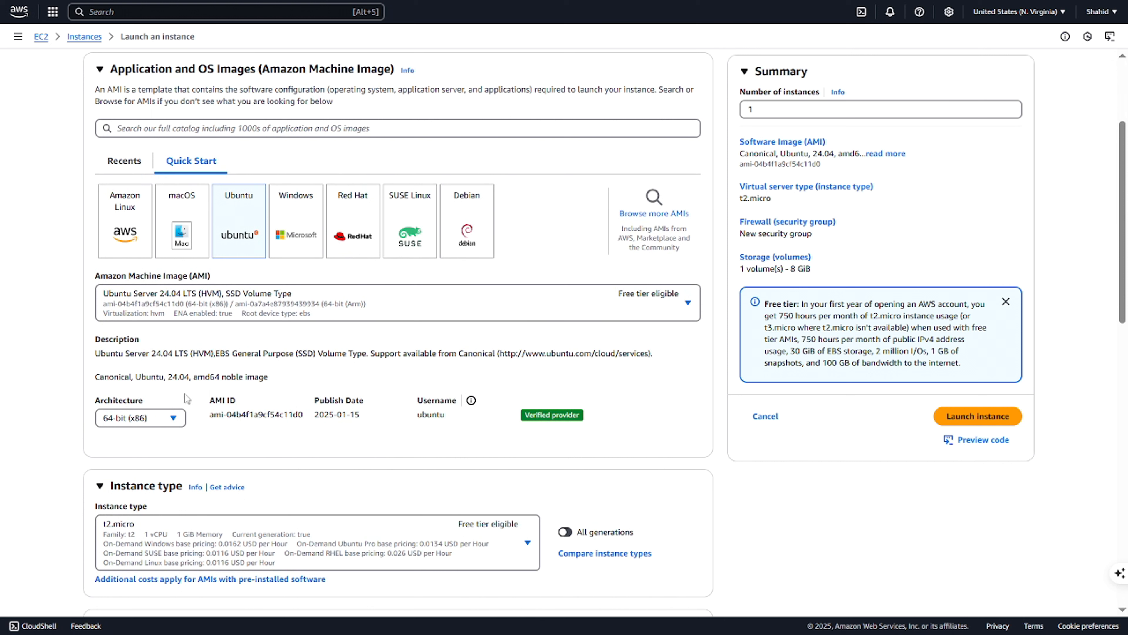
scroll(373, 399, down, 1)
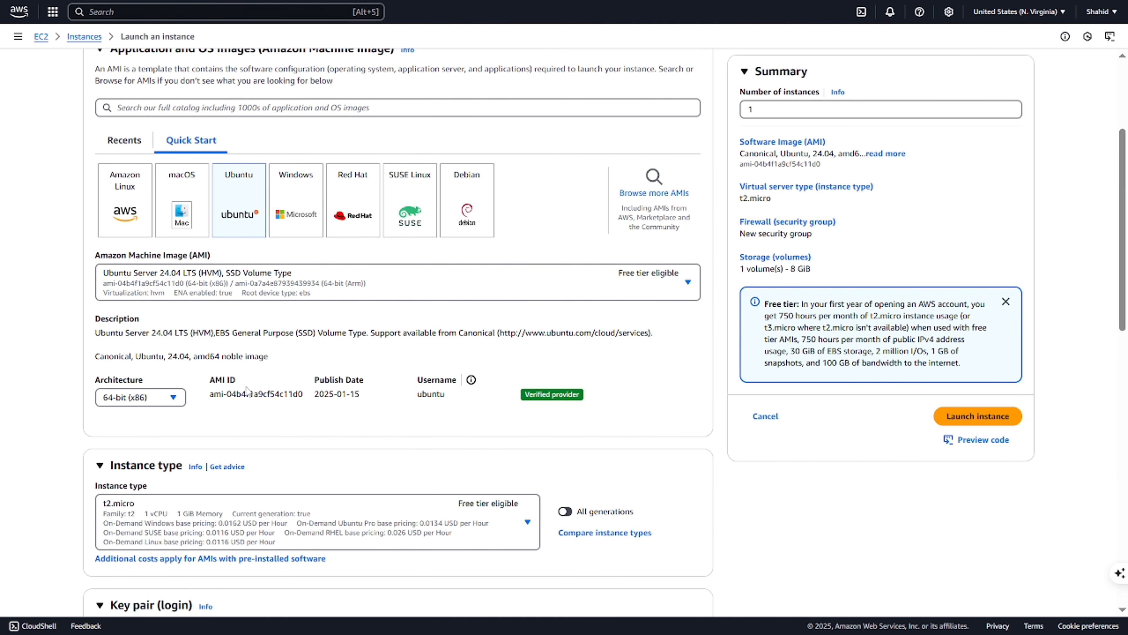
scroll(248, 390, down, 4)
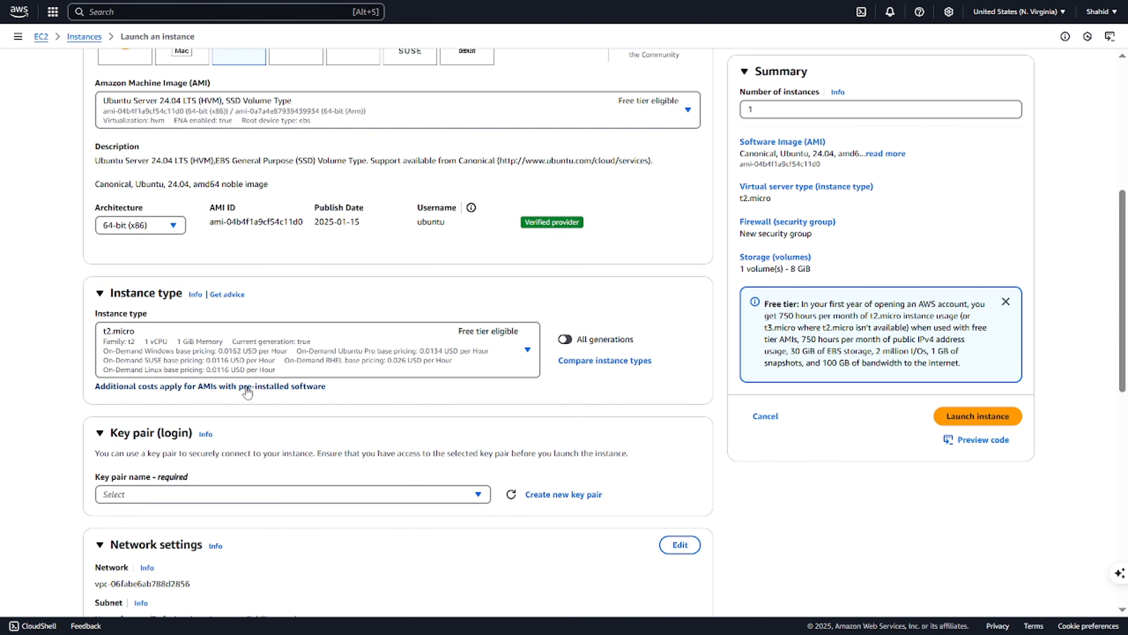
Step: Browse the available instance types, keeping t2.micro for the instance
click(447, 356)
scroll(408, 252, down, 10)
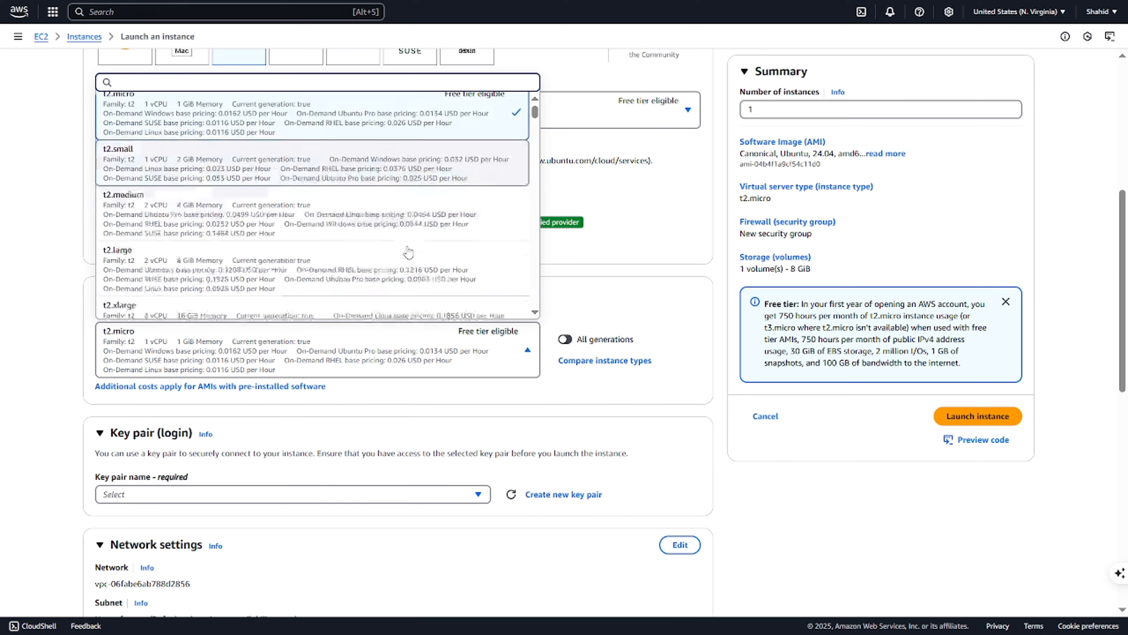
scroll(408, 252, down, 15)
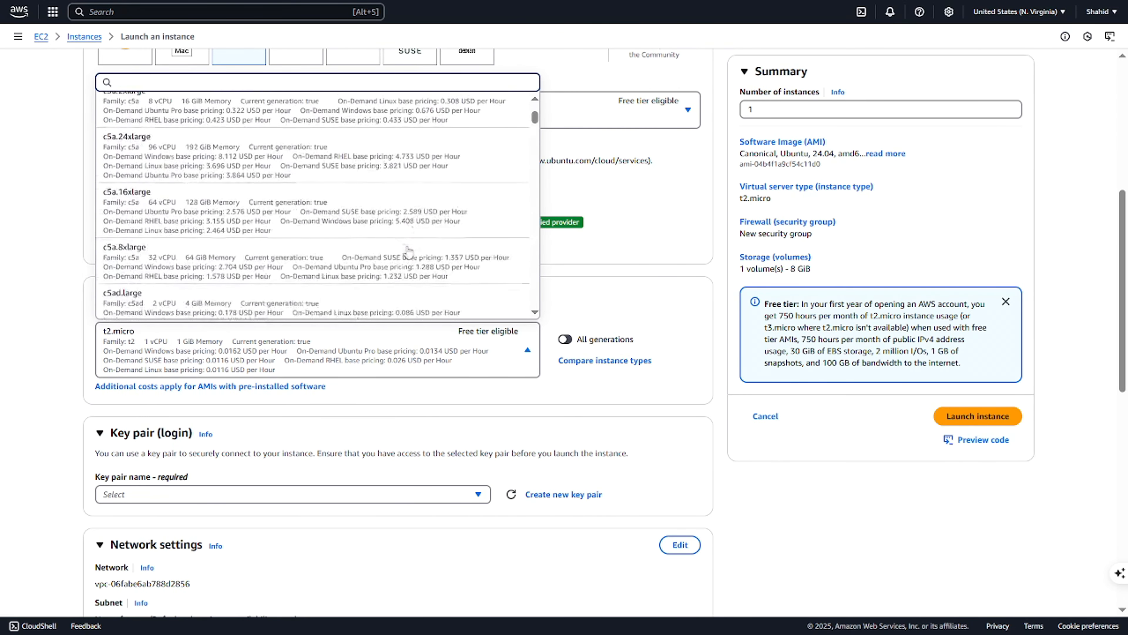
scroll(408, 252, up, 20)
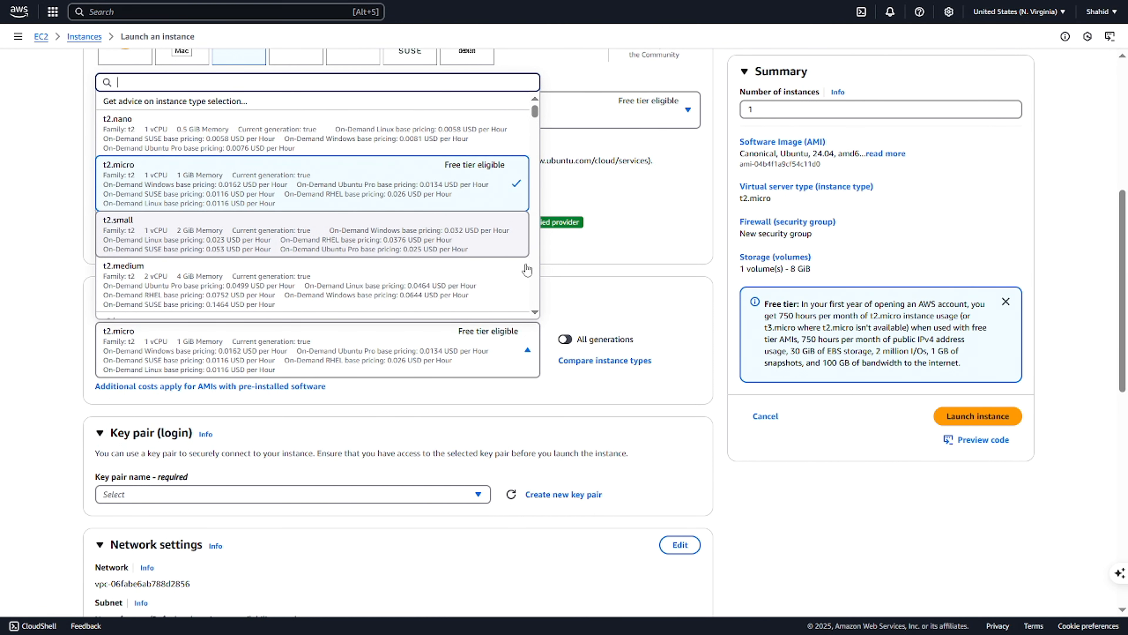
click(664, 299)
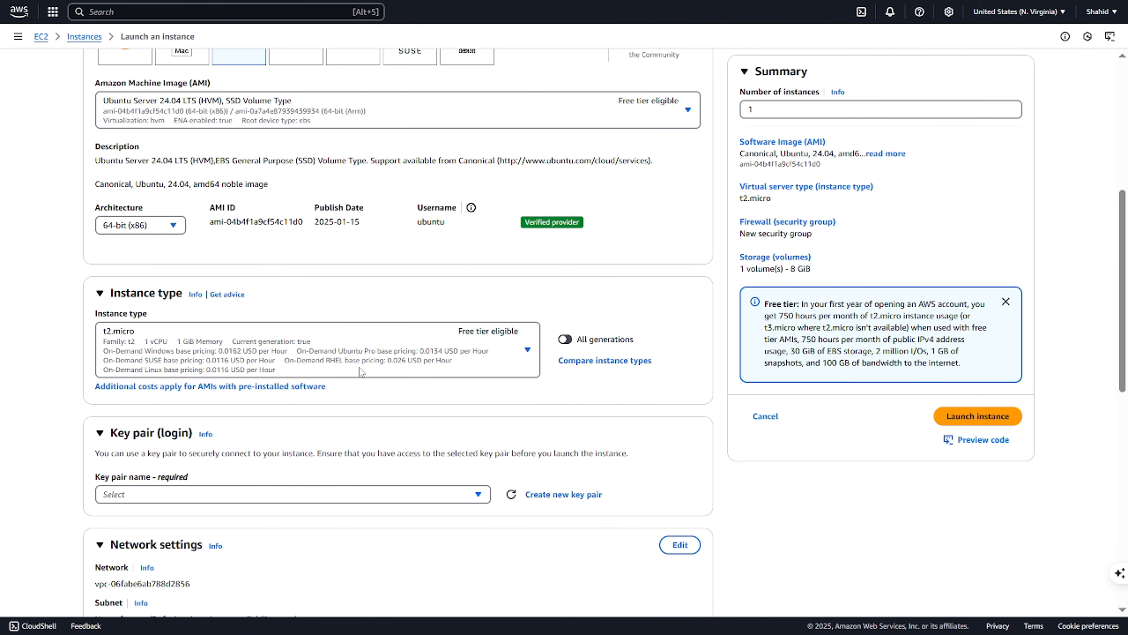
Step: Create an RSA key pair named test-ssh-key in .pem format for logging in to the instance
scroll(360, 367, down, 3)
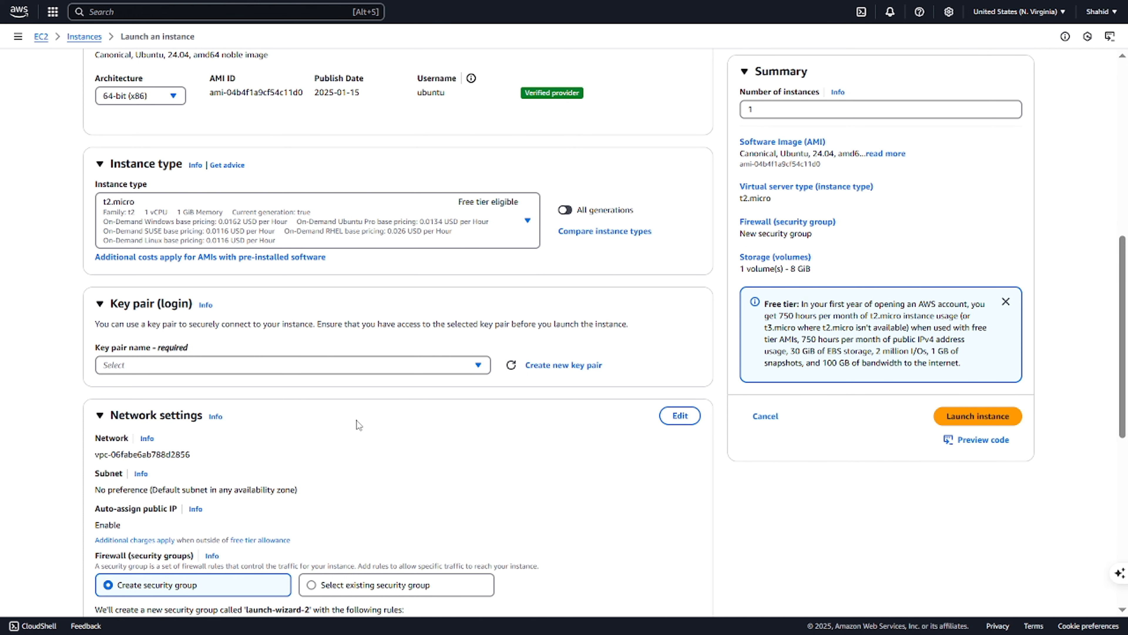
click(303, 370)
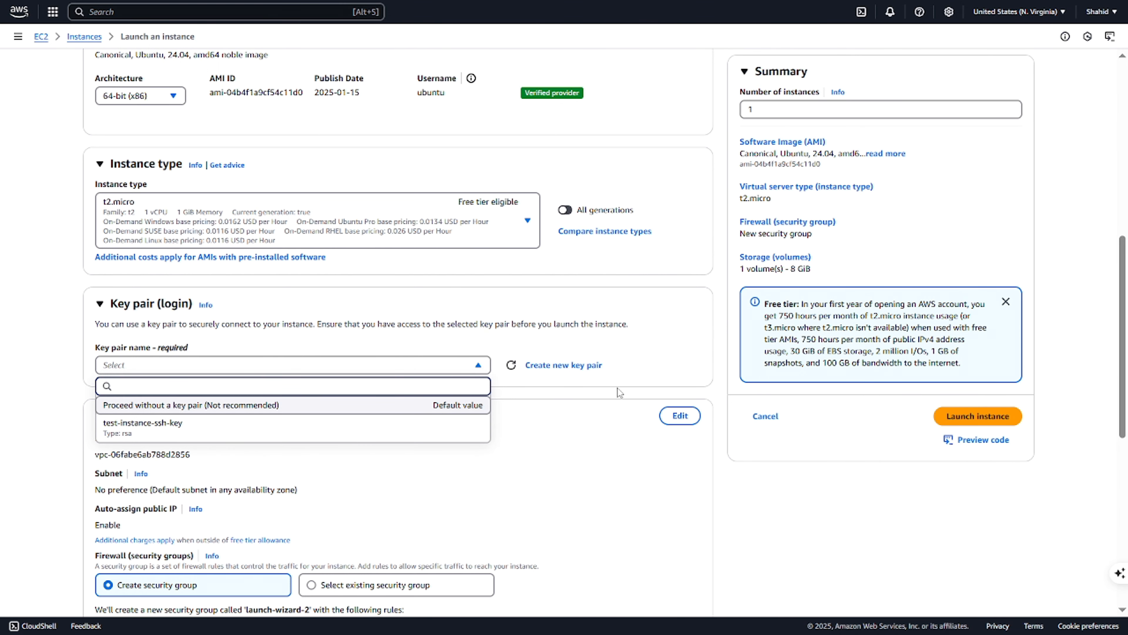
click(597, 365)
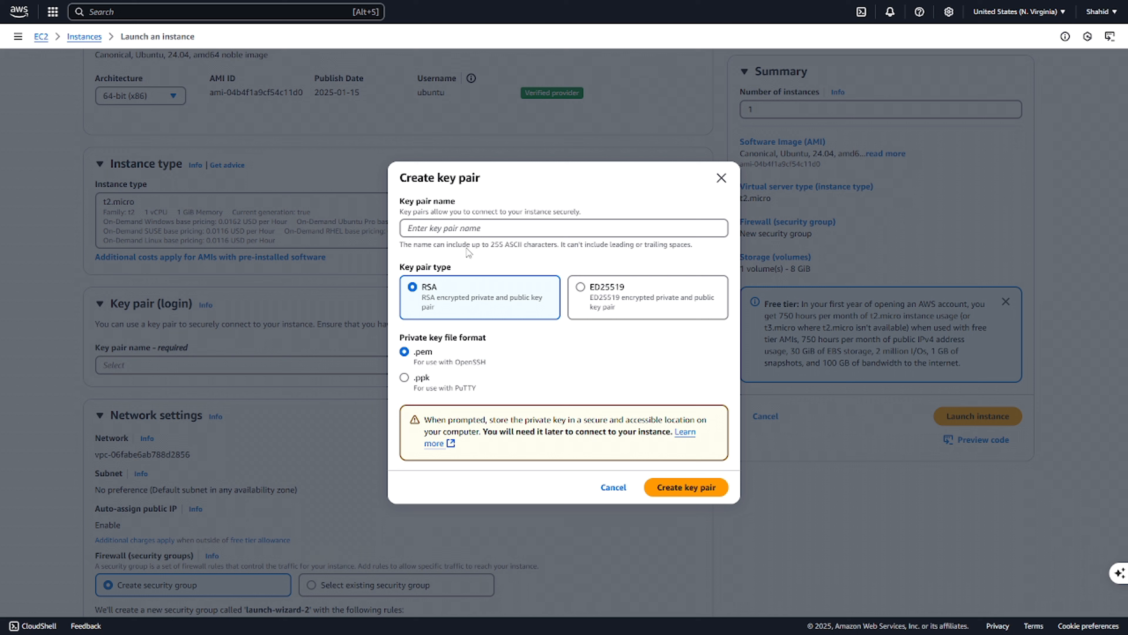
click(478, 226)
text(test-)
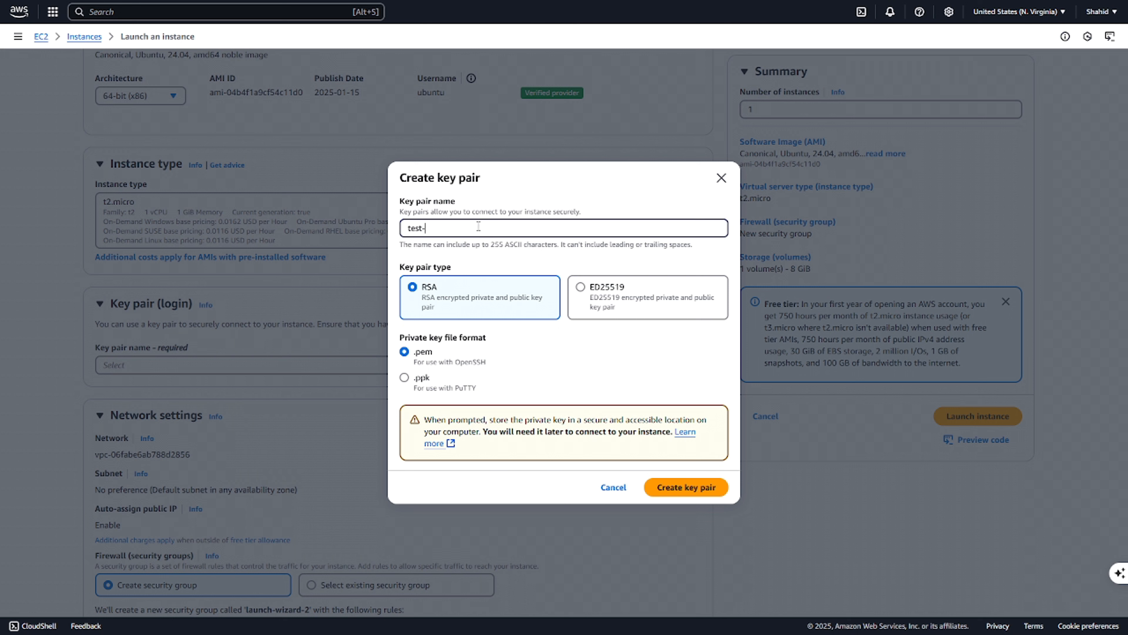
text(ssh-key)
click(671, 489)
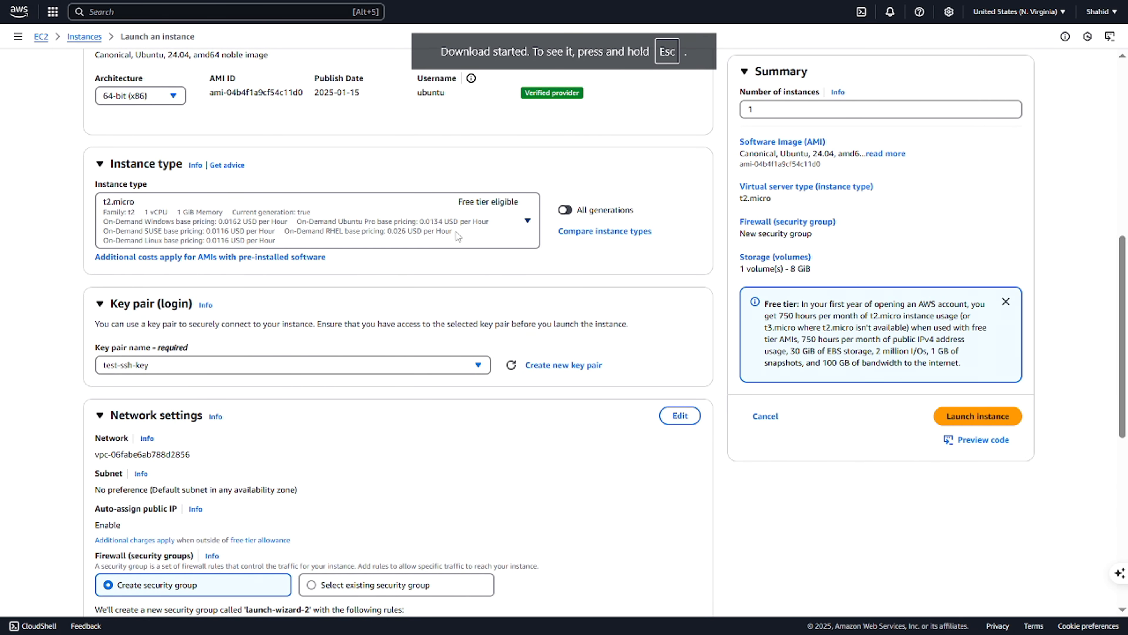
Step: Check which existing security groups the firewall settings offer, then return to creating a new security group
scroll(353, 439, down, 4)
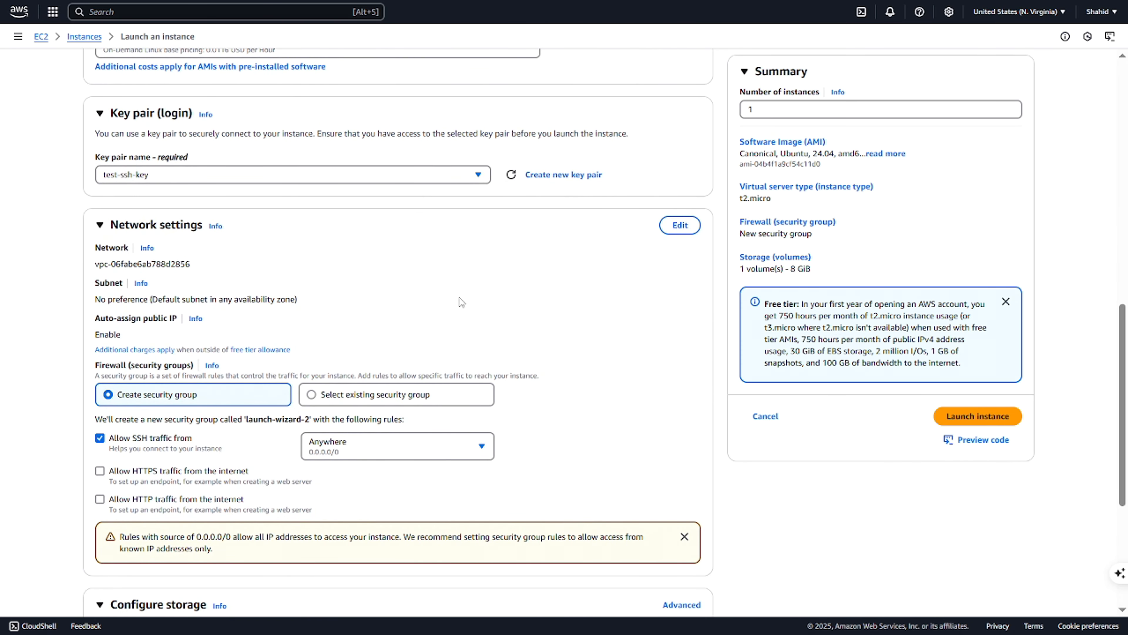
scroll(457, 302, down, 1)
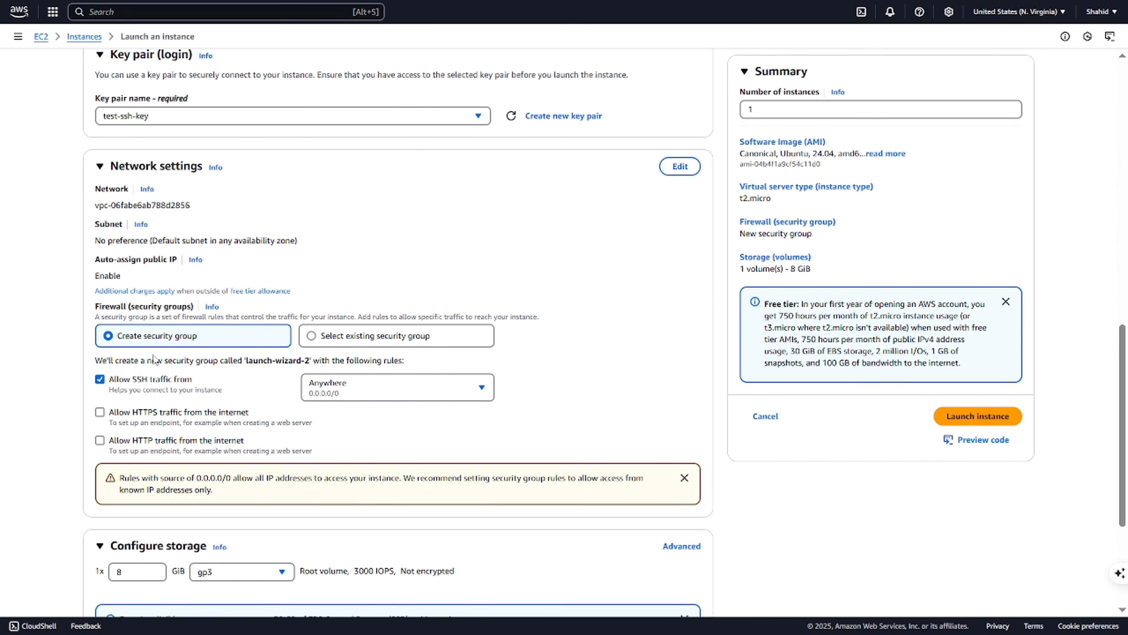
click(312, 336)
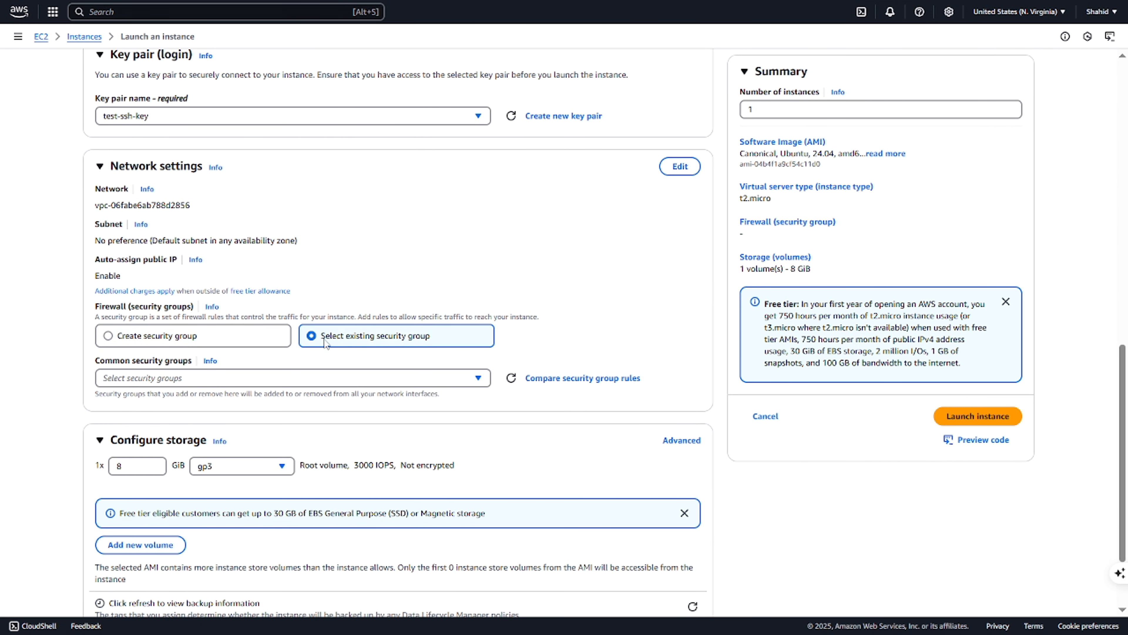
click(393, 376)
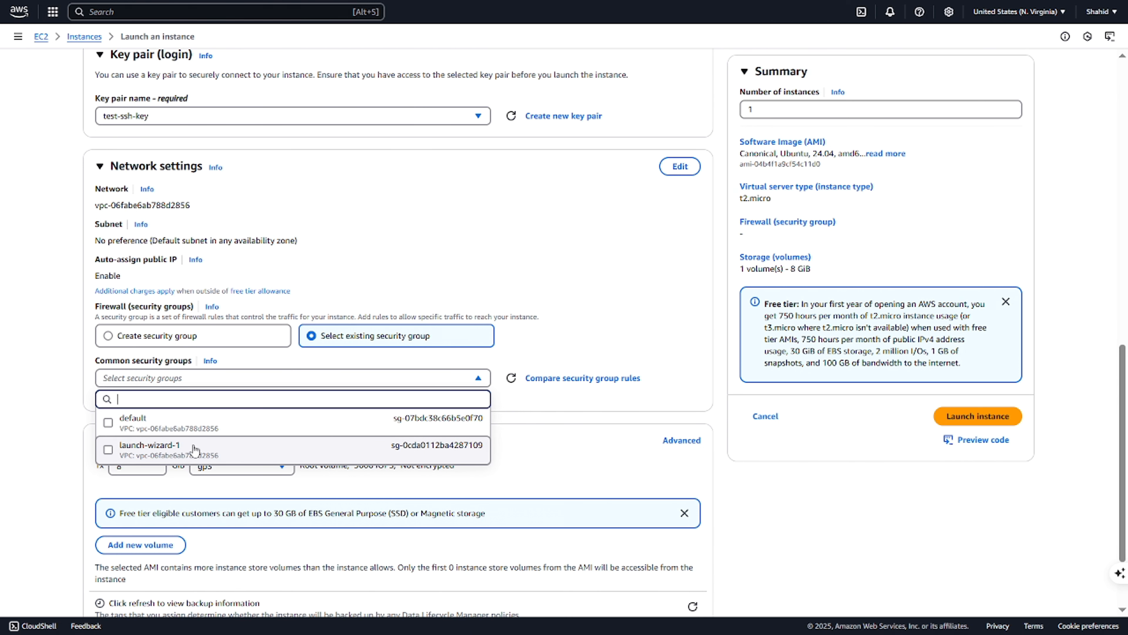
click(205, 339)
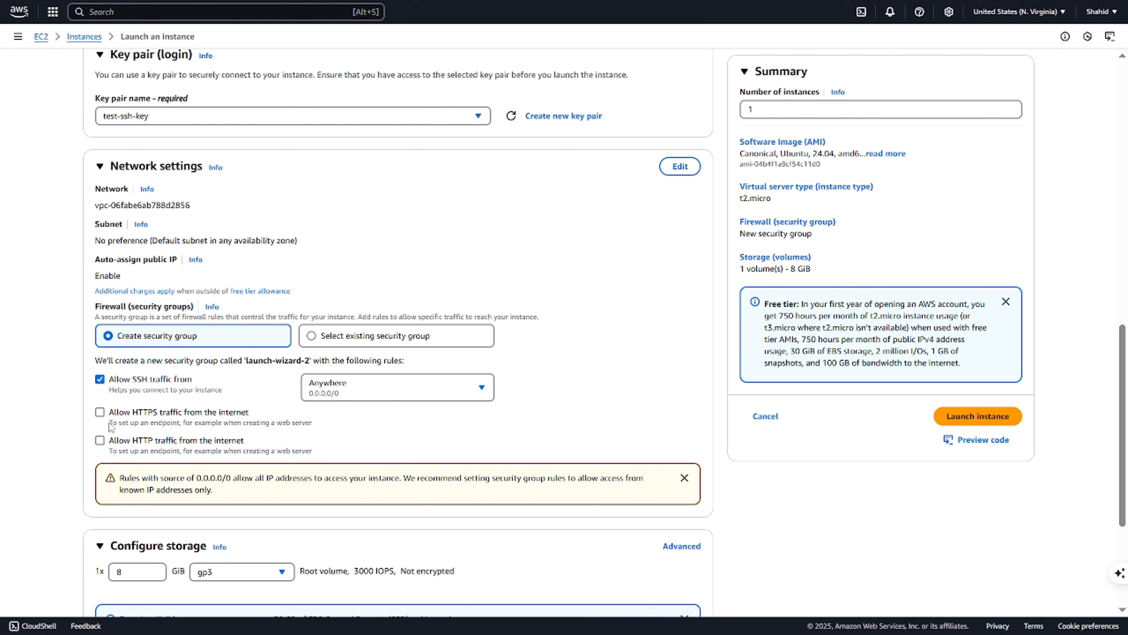
Step: Allow HTTPS and HTTP traffic from the internet in the new security group
click(100, 414)
click(100, 442)
scroll(264, 424, down, 2)
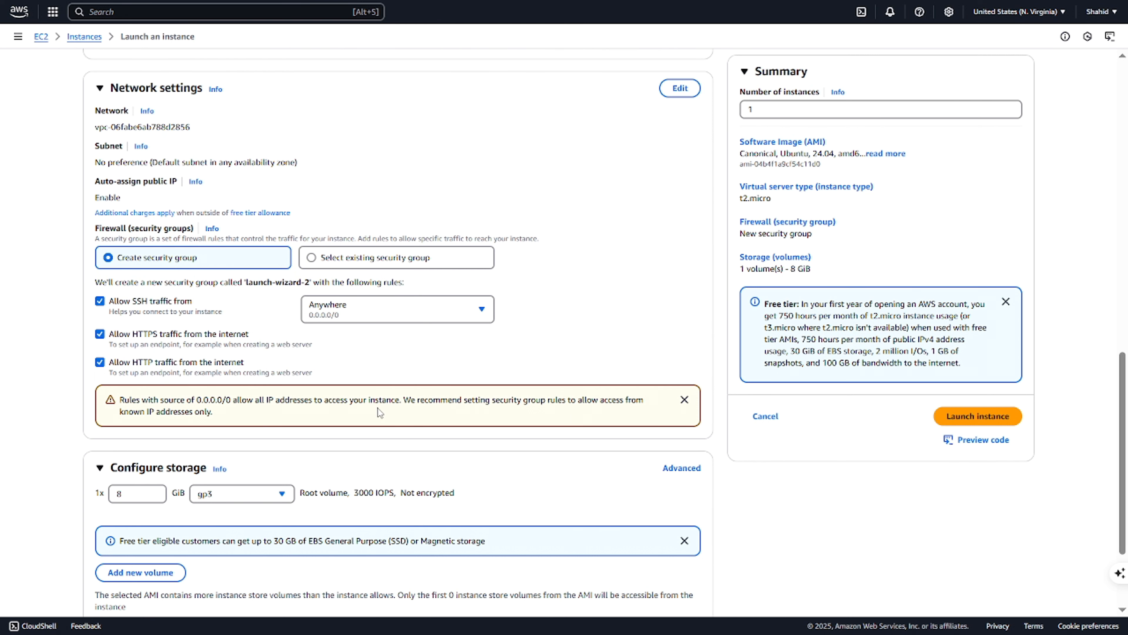
scroll(302, 389, down, 1)
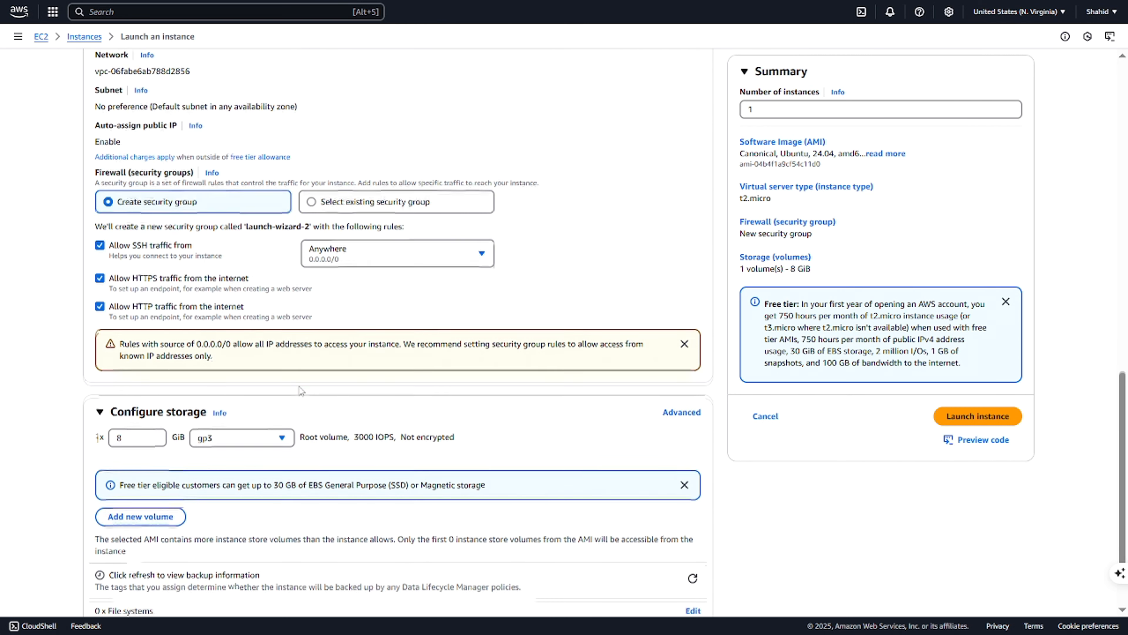
Step: Review the launch settings from the machine image down to the storage configuration
scroll(275, 278, up, 6)
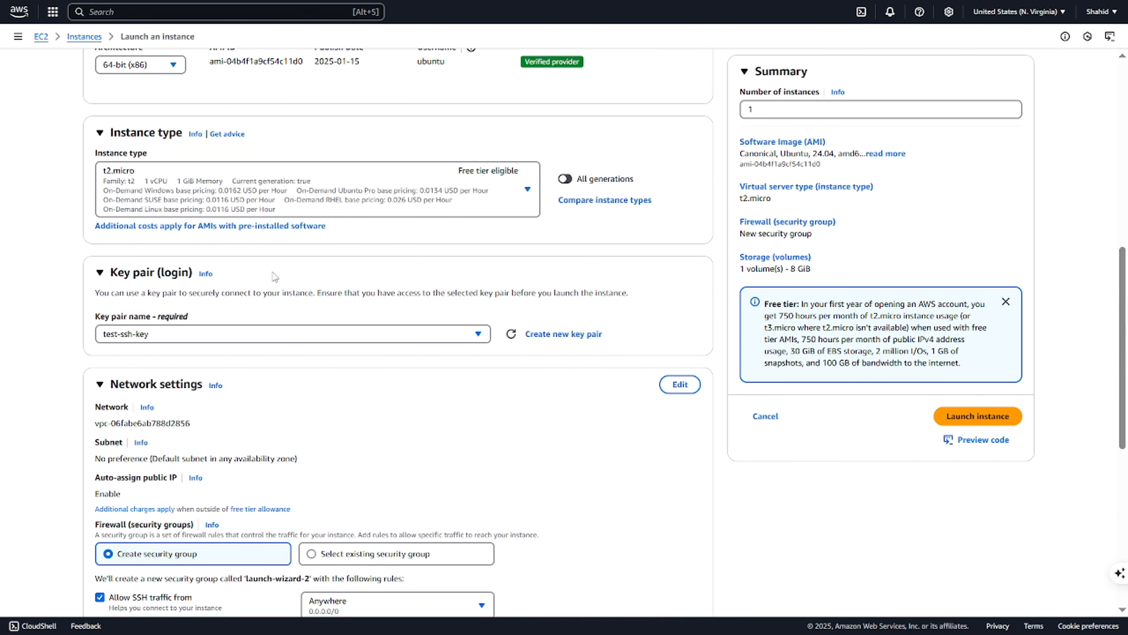
scroll(262, 317, up, 4)
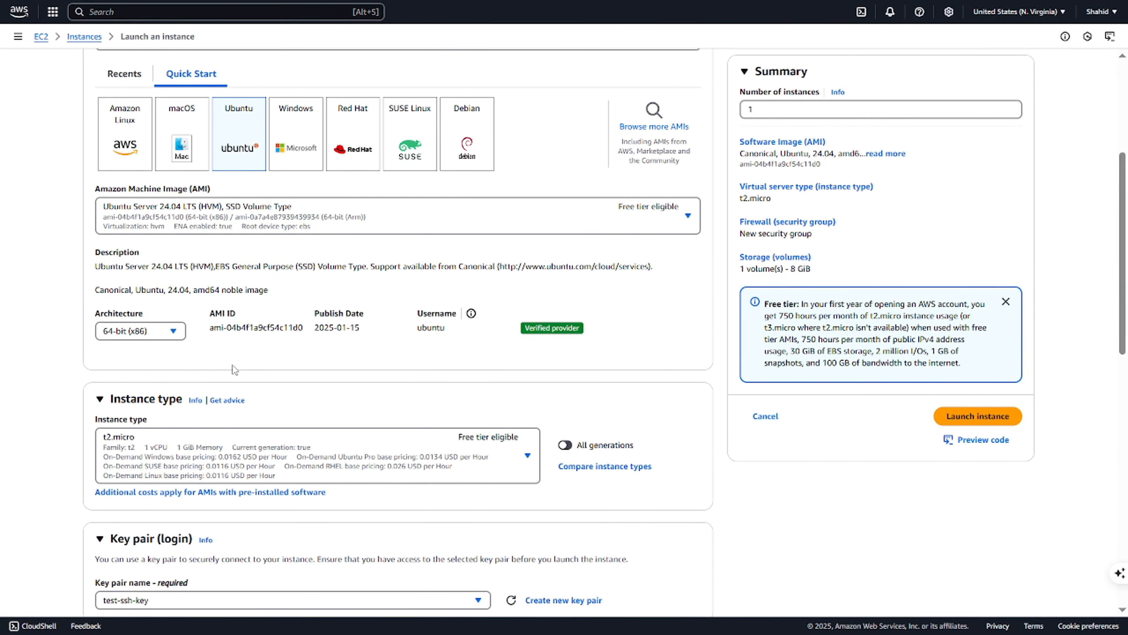
scroll(233, 365, up, 4)
scroll(258, 389, down, 15)
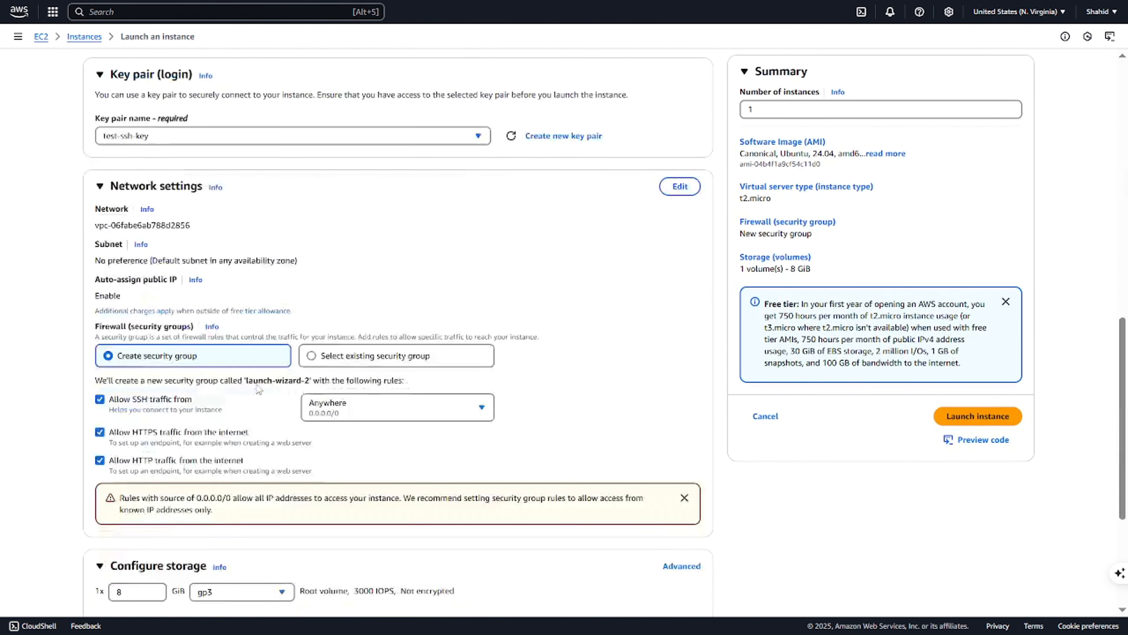
scroll(258, 389, down, 3)
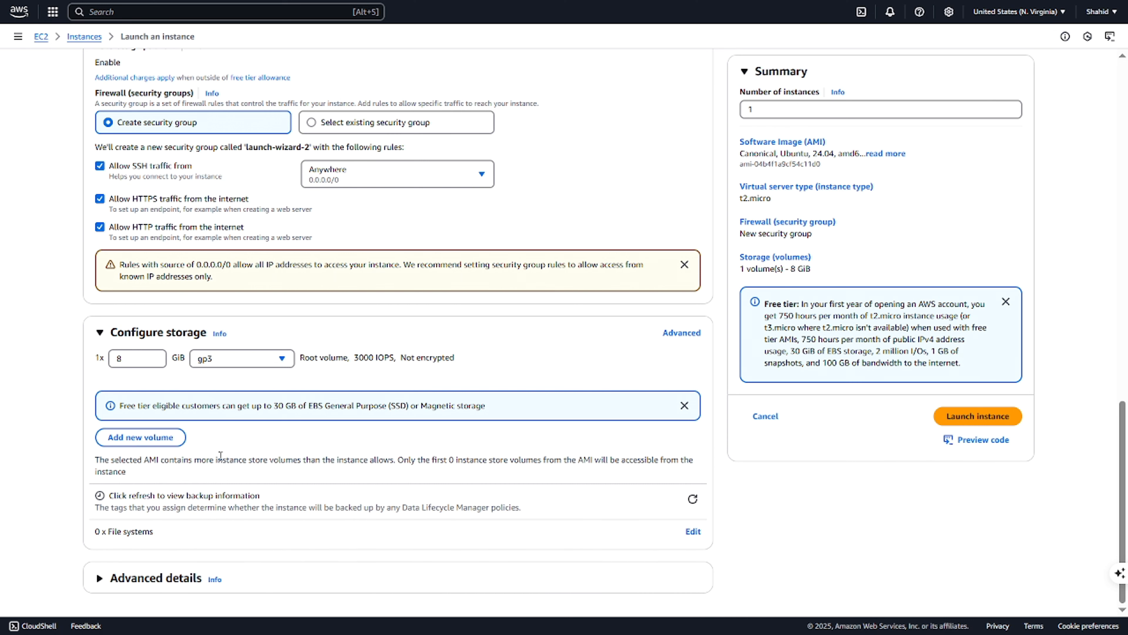
Step: Expand the advanced details and load the user data script file from the Downloads folder
click(137, 578)
scroll(367, 424, down, 15)
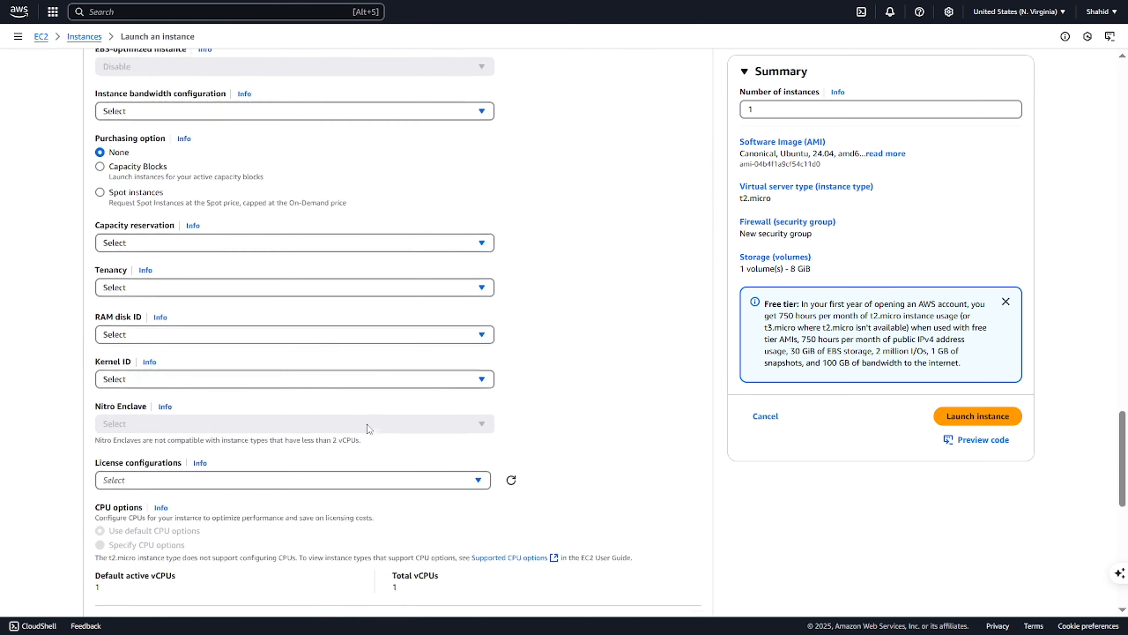
scroll(367, 428, down, 12)
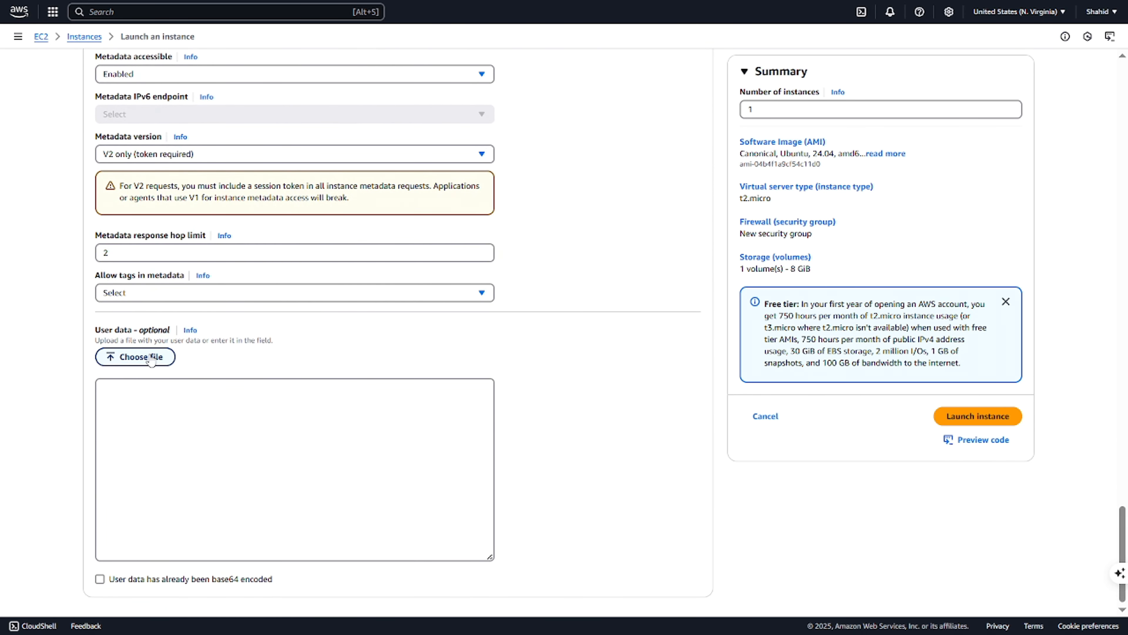
click(151, 359)
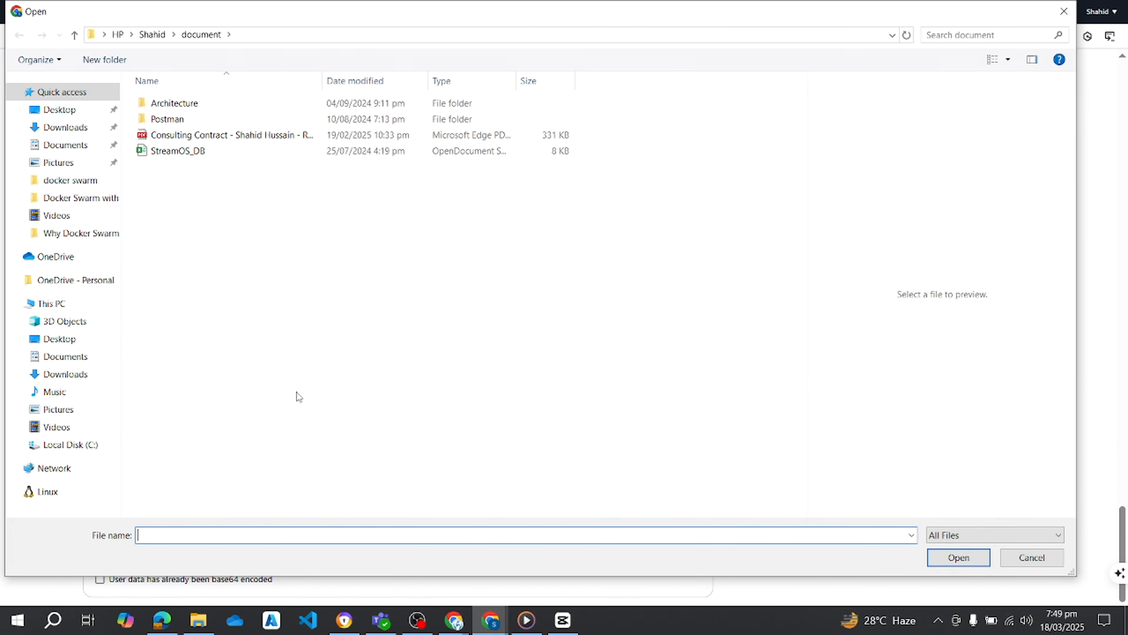
click(67, 375)
click(203, 337)
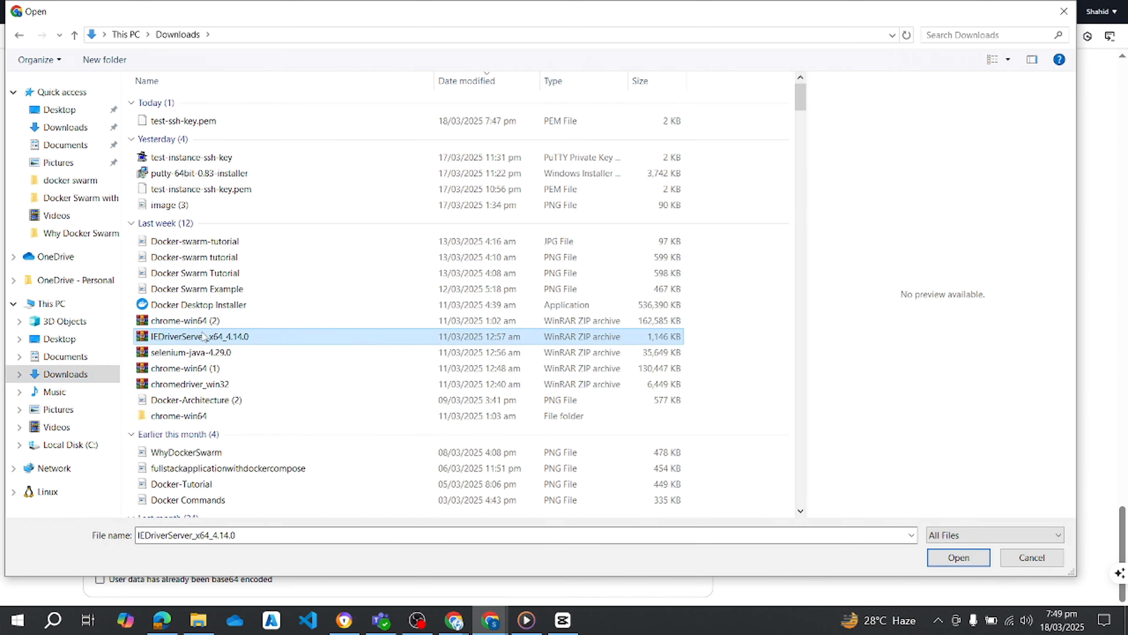
key(u)
key(s)
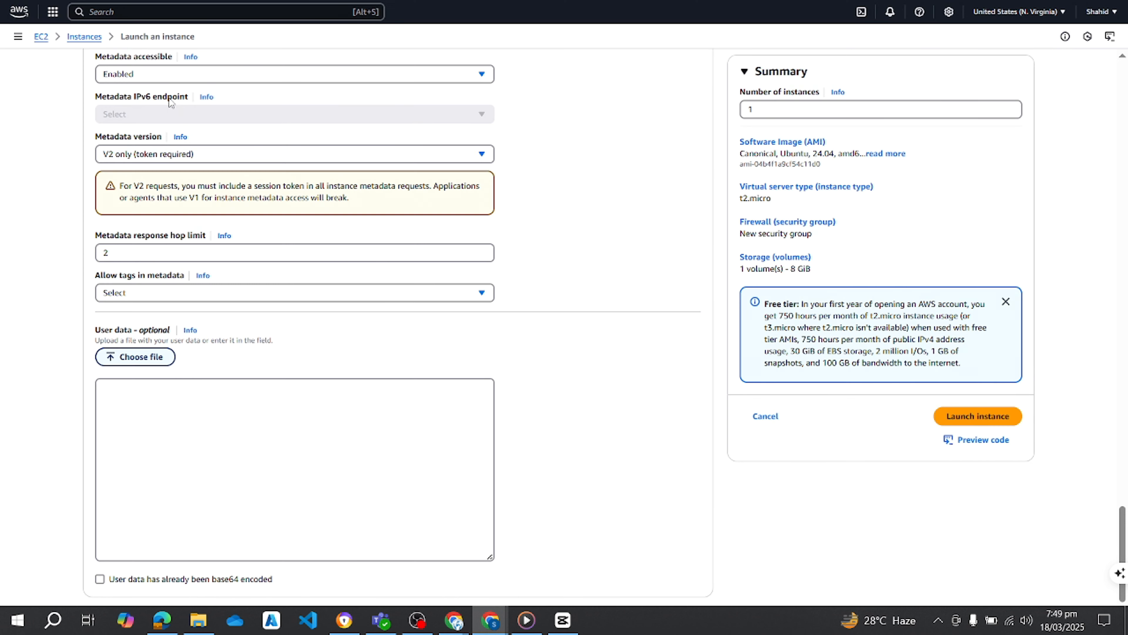
double_click(170, 98)
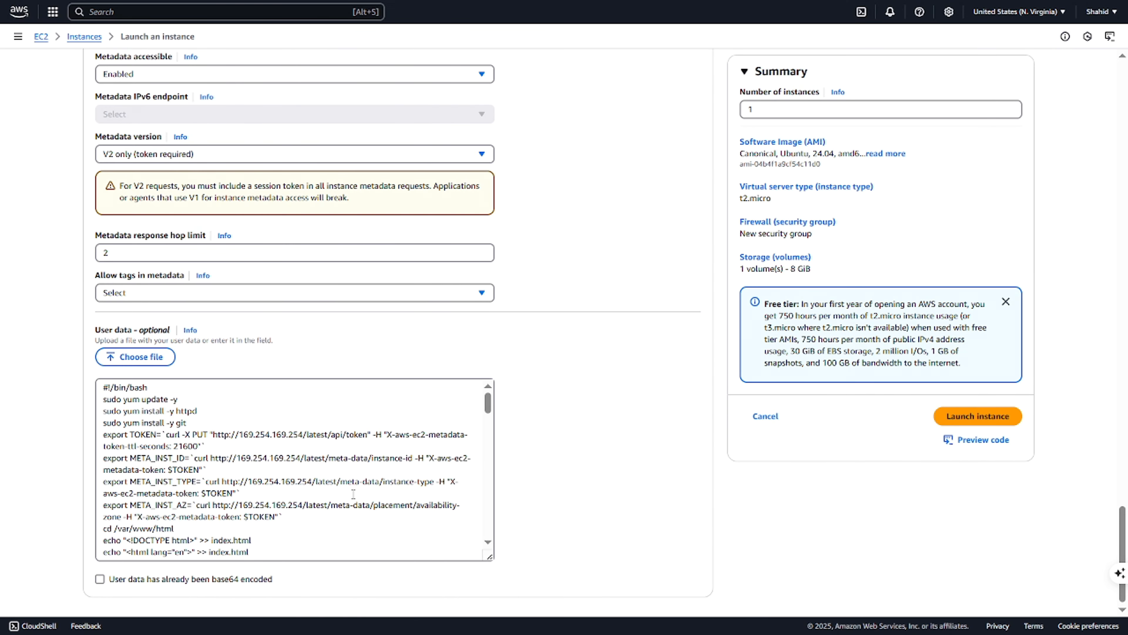
Step: Look through the loaded user data script and the other advanced instance settings
scroll(353, 494, down, 10)
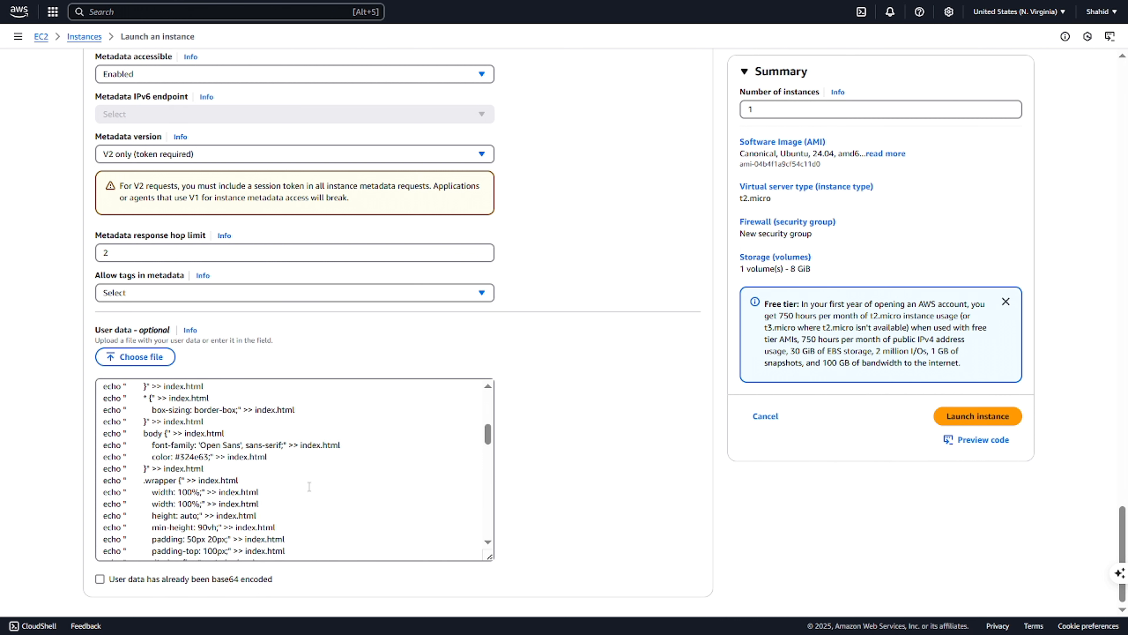
scroll(310, 486, down, 4)
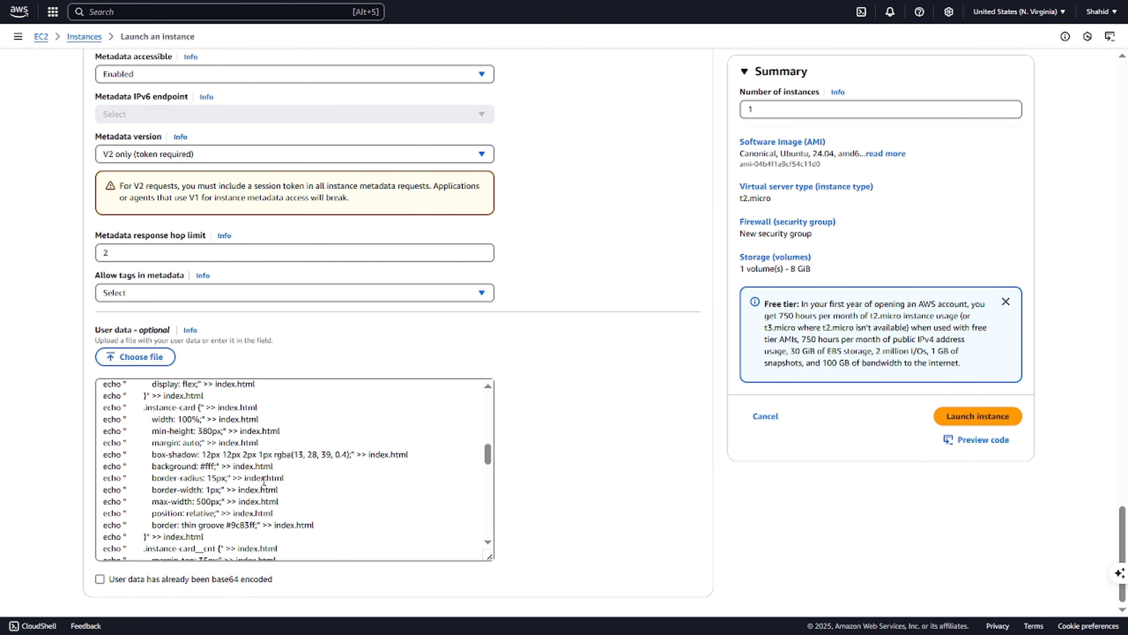
scroll(427, 390, up, 4)
scroll(572, 372, up, 15)
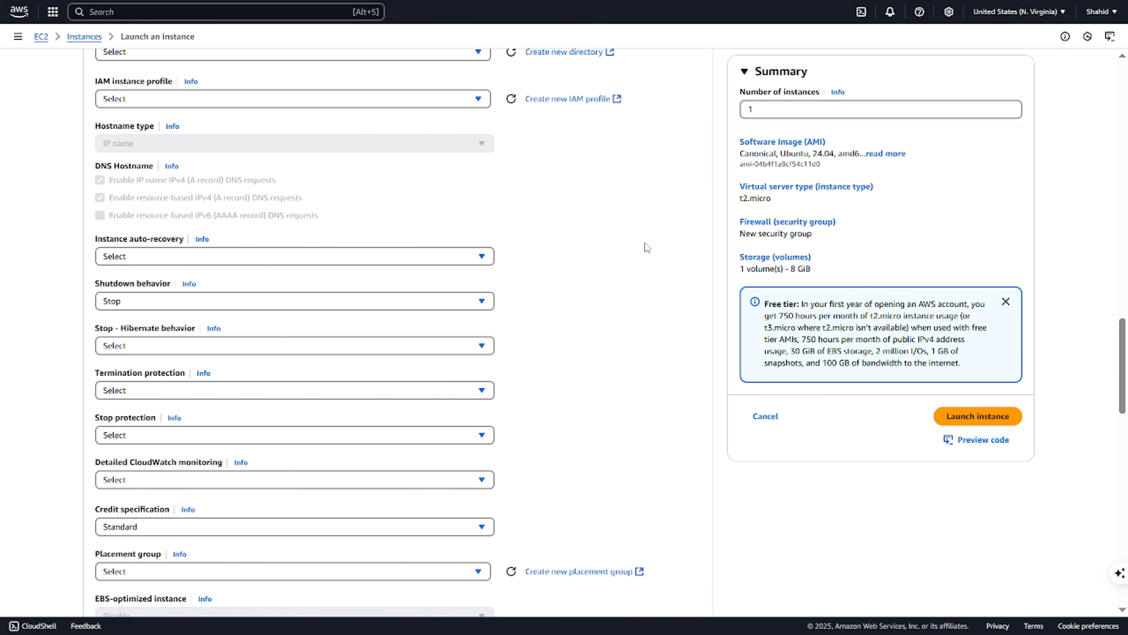
scroll(602, 356, down, 6)
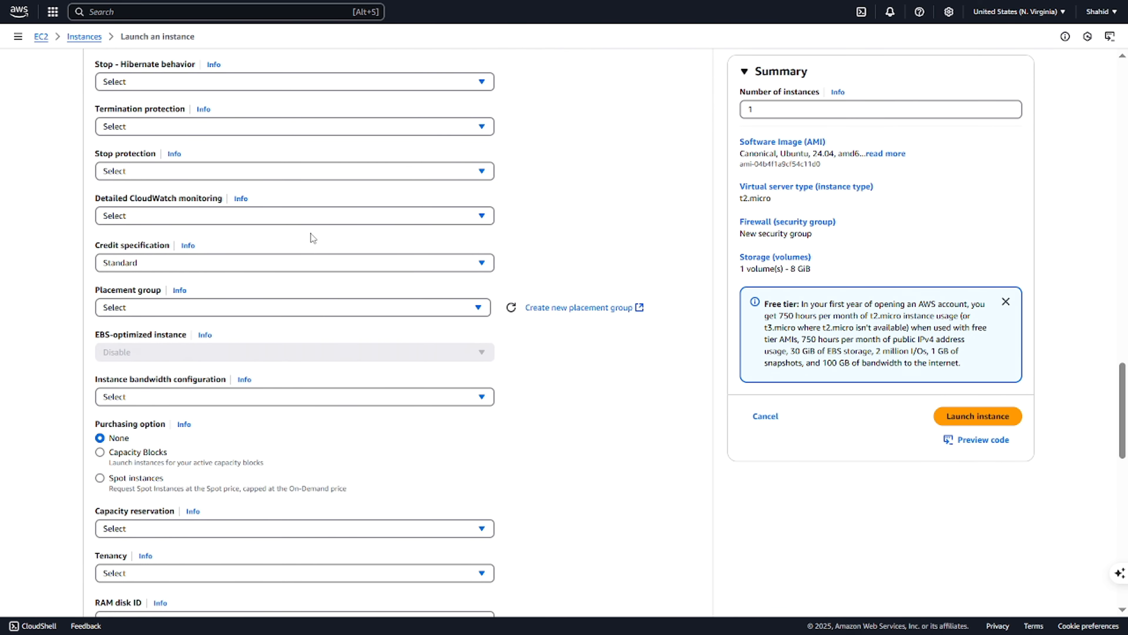
scroll(361, 419, down, 5)
scroll(521, 431, up, 10)
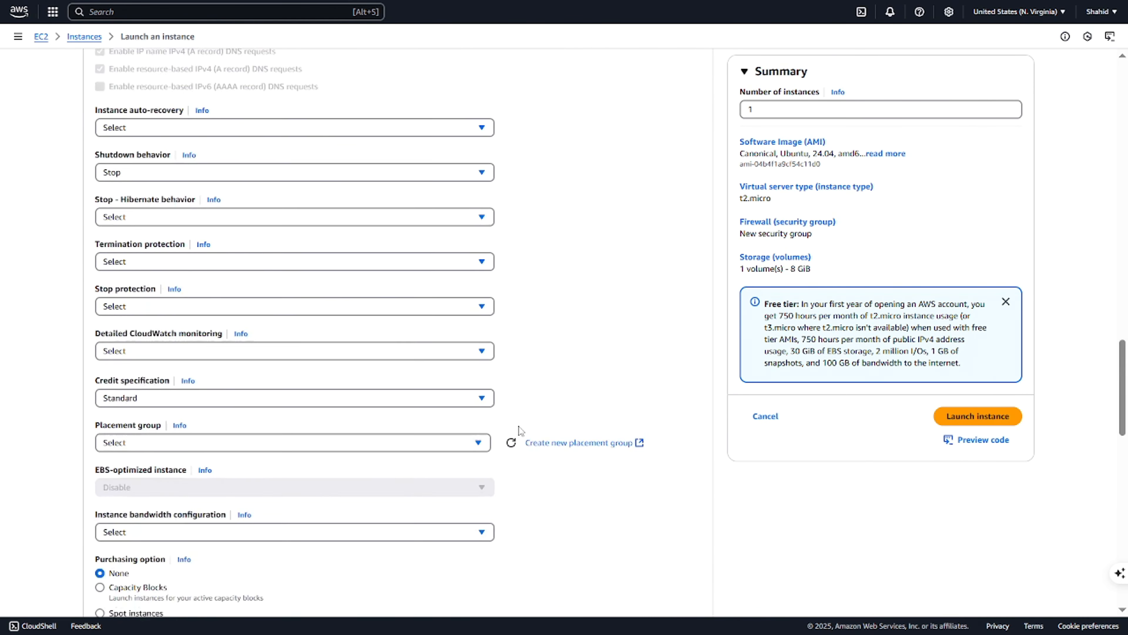
Step: Launch the configured instance and open it from the launch confirmation in the instances list
scroll(520, 430, up, 15)
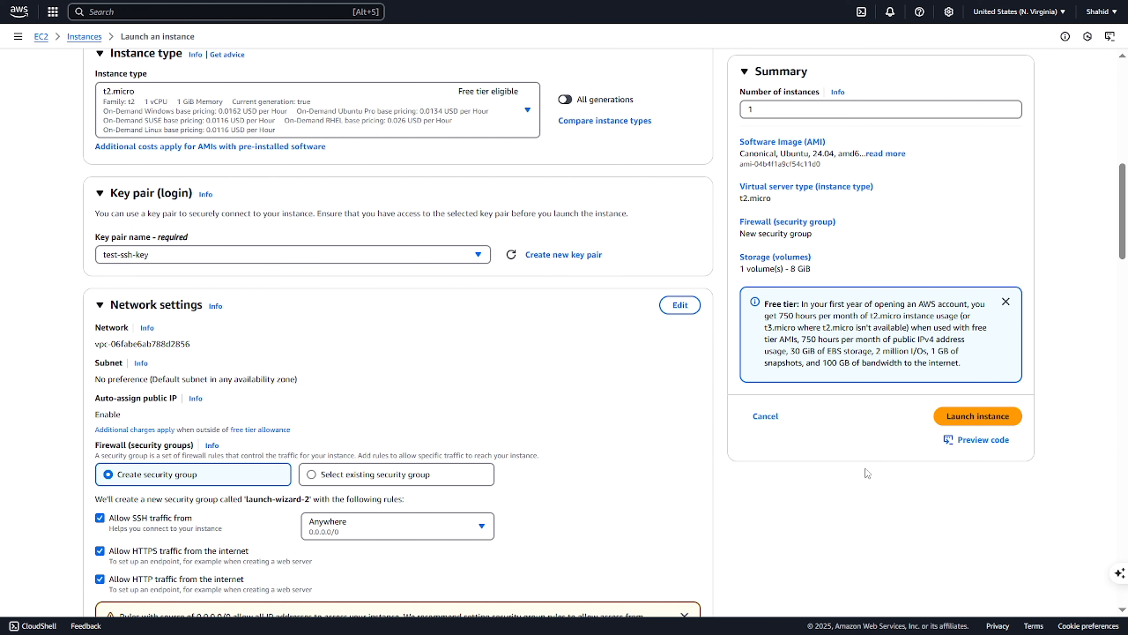
click(963, 418)
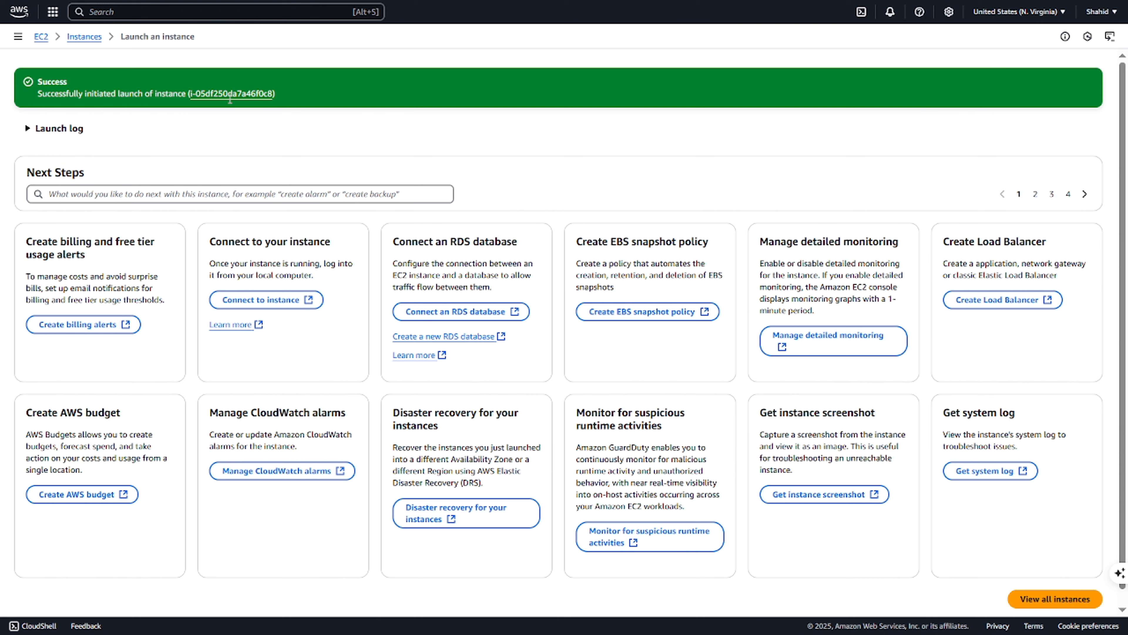
click(230, 94)
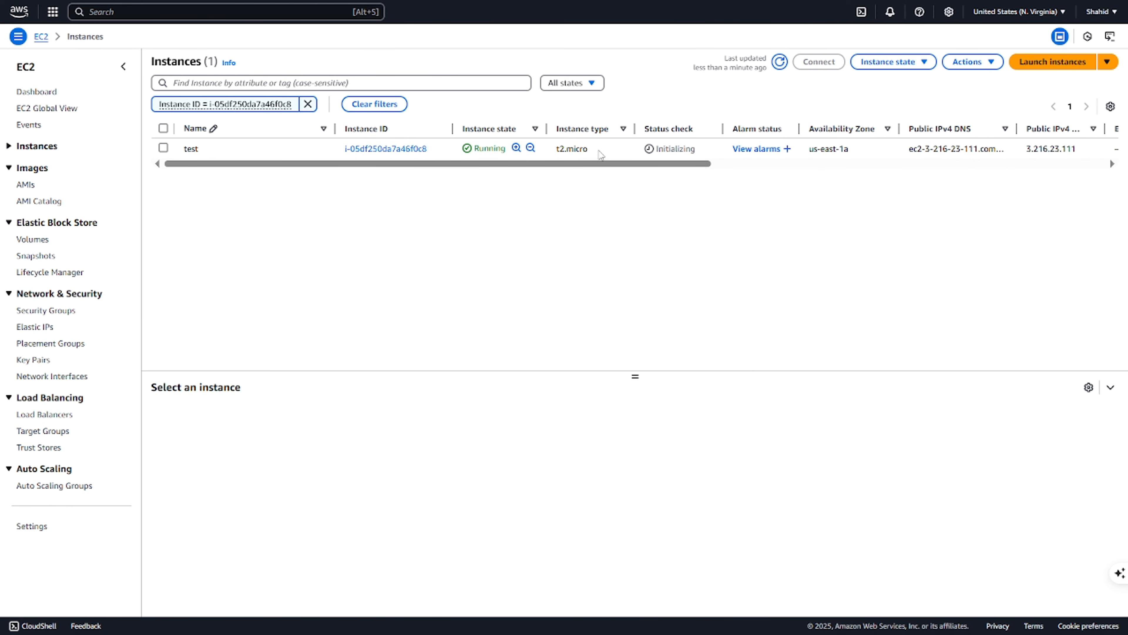
Step: Review the test instance's DNS, IP, security group and key name columns, and select the instance to show its details
scroll(601, 154, right, 5)
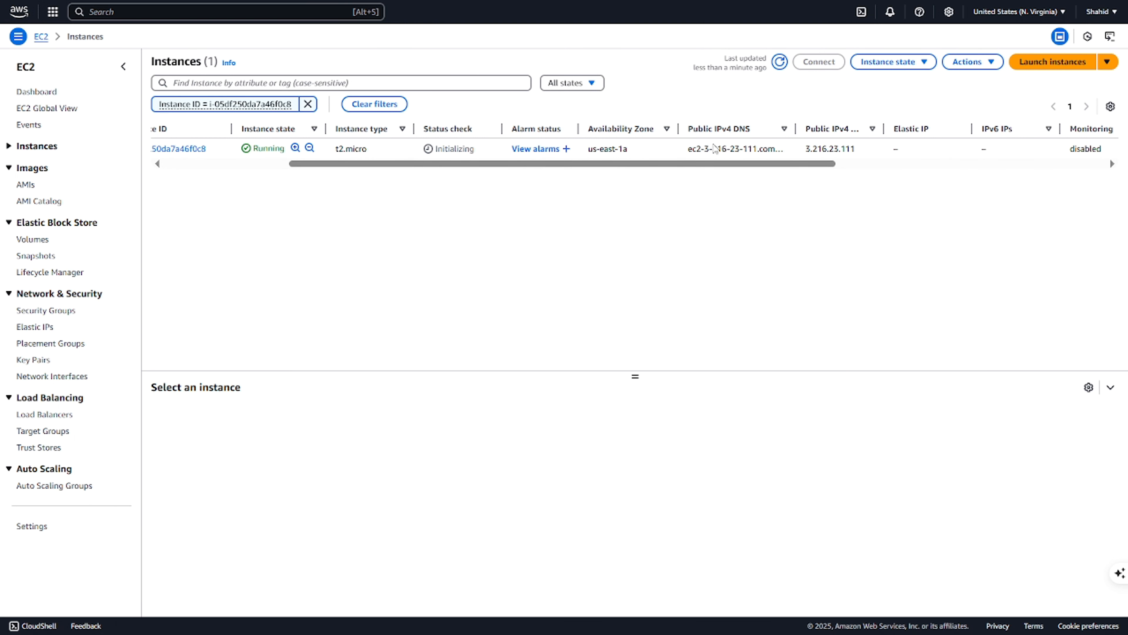
scroll(746, 147, right, 3)
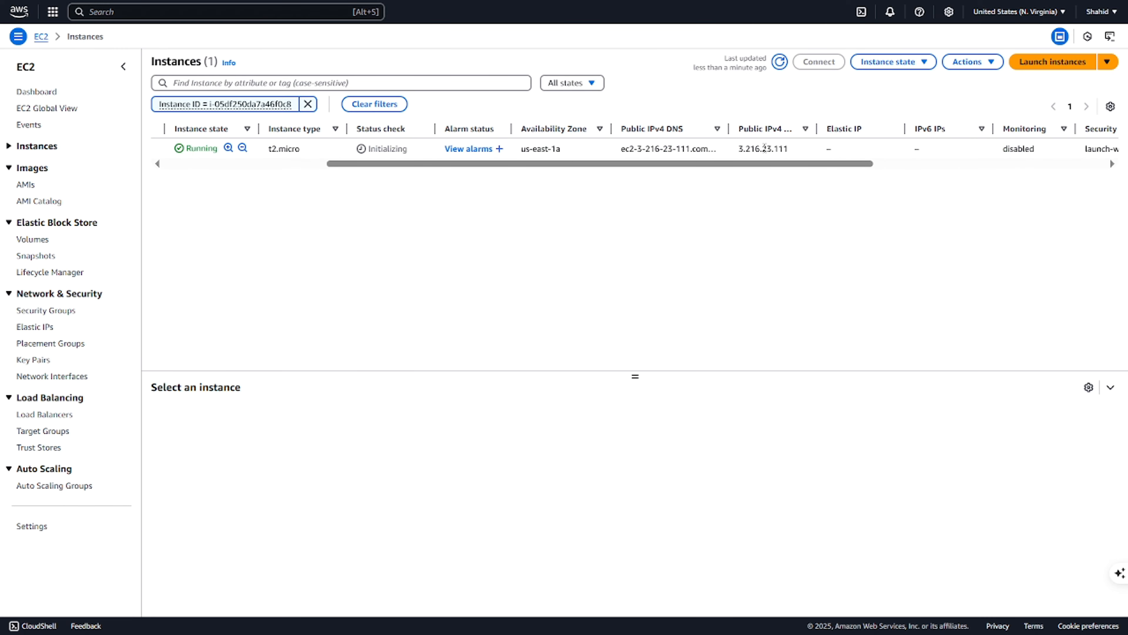
scroll(764, 147, right, 10)
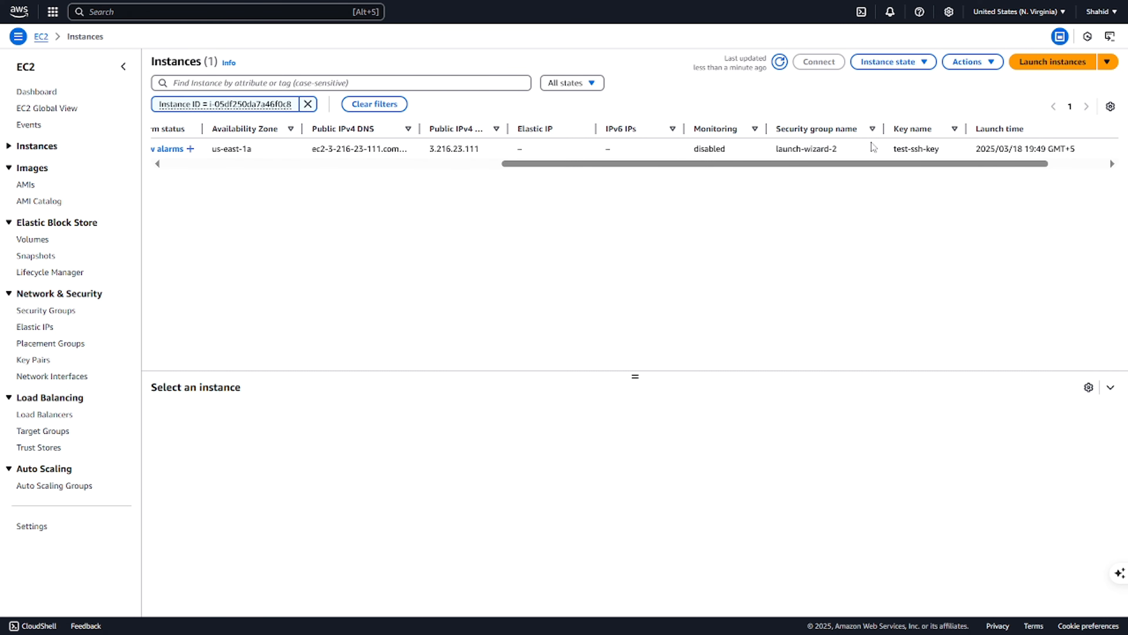
scroll(893, 148, right, 2)
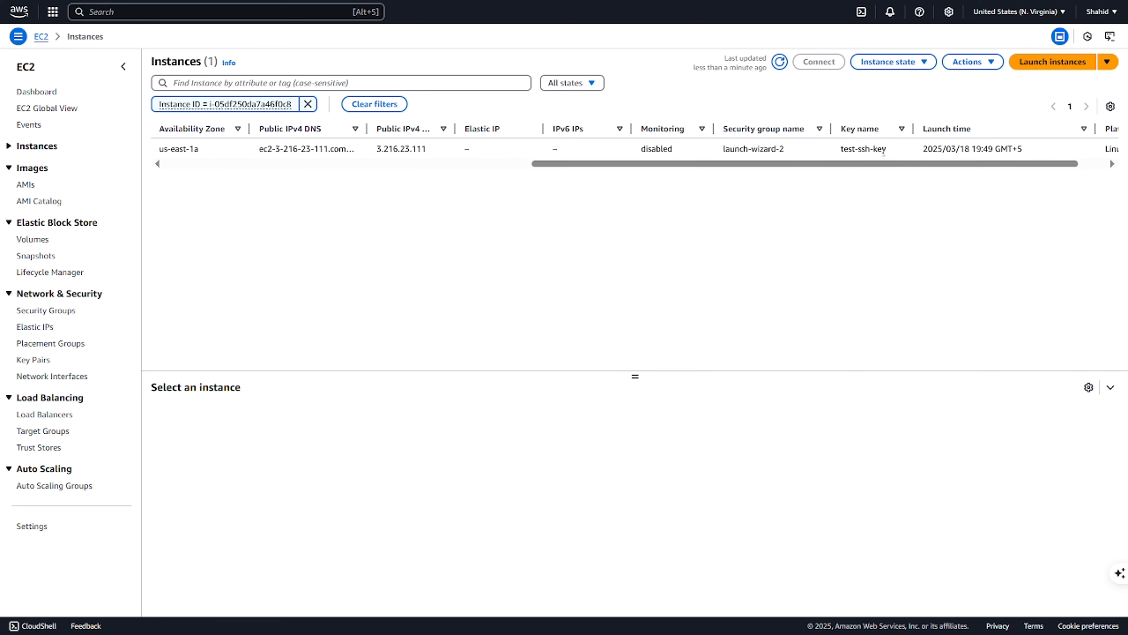
scroll(879, 144, left, 5)
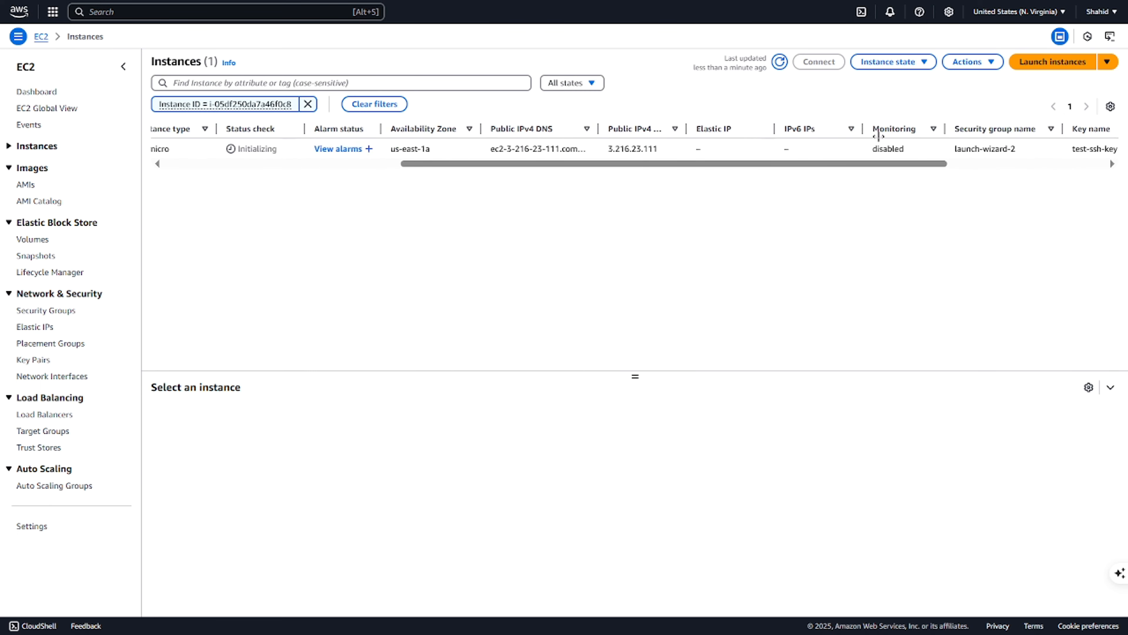
scroll(881, 142, left, 6)
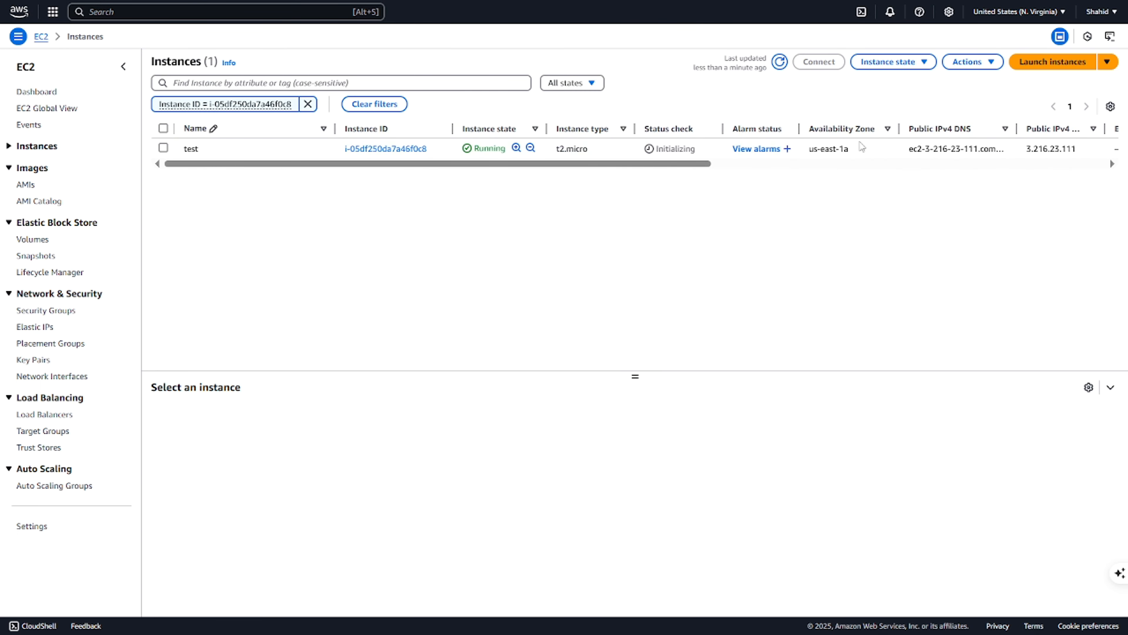
click(164, 148)
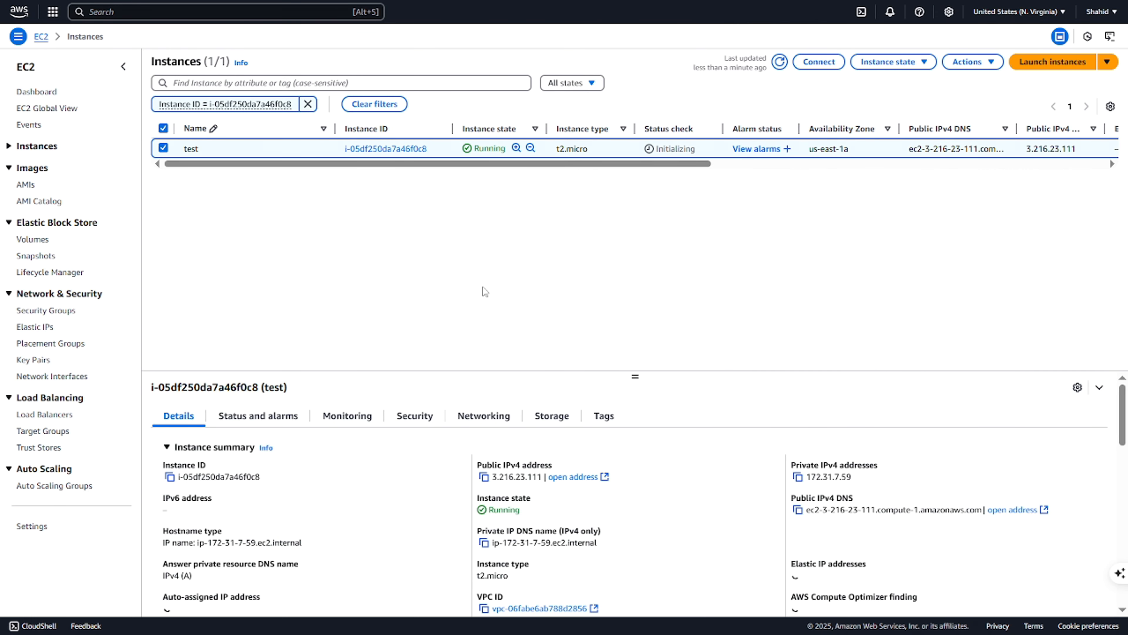
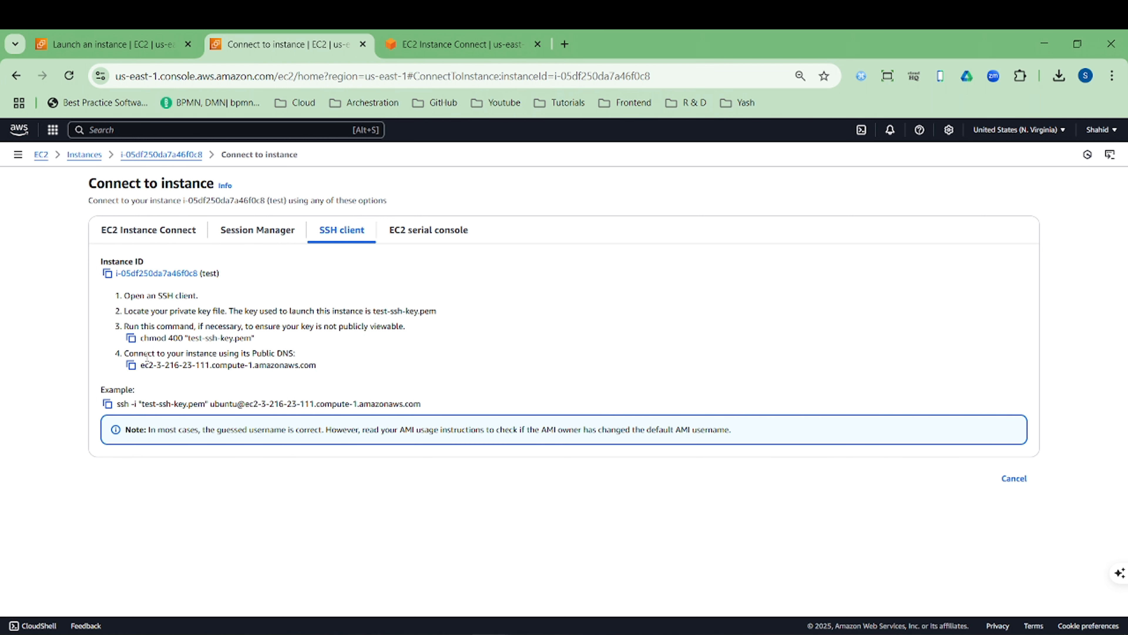
Step: Copy the instance's public DNS, open it in a new browser tab and continue to the site despite the insecure connection
click(131, 367)
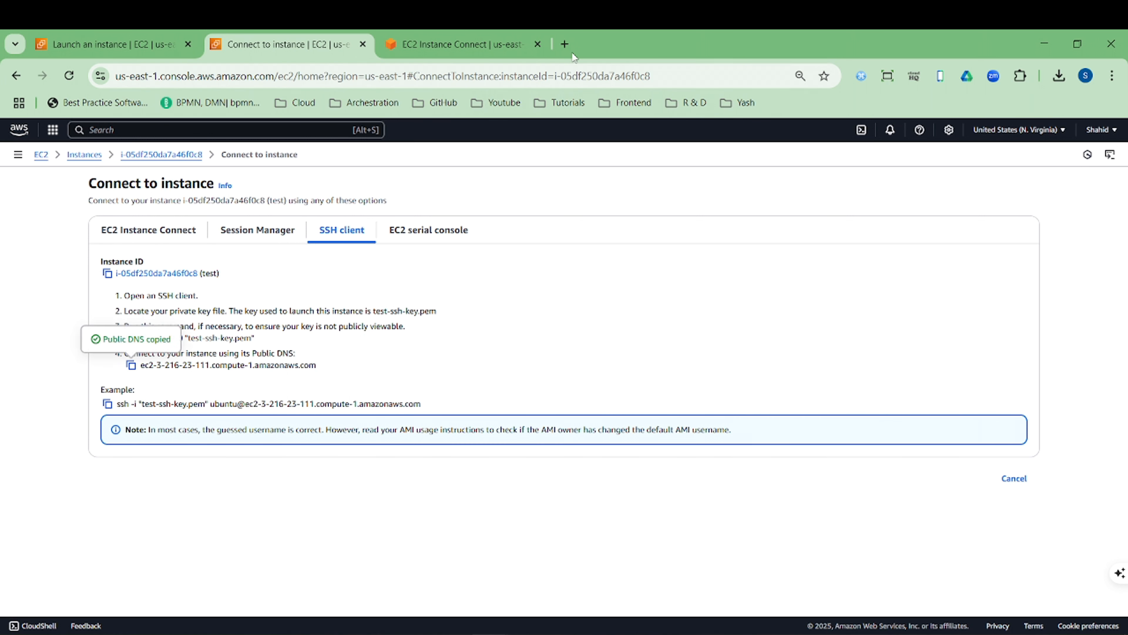
click(565, 45)
key(ctrl+v)
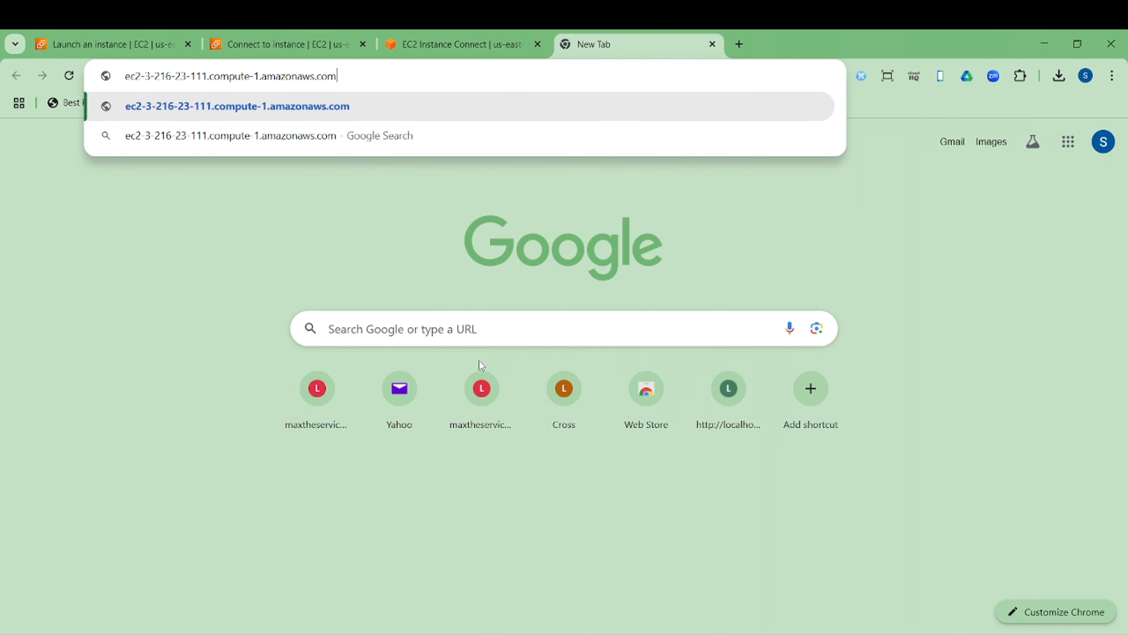
key(Return)
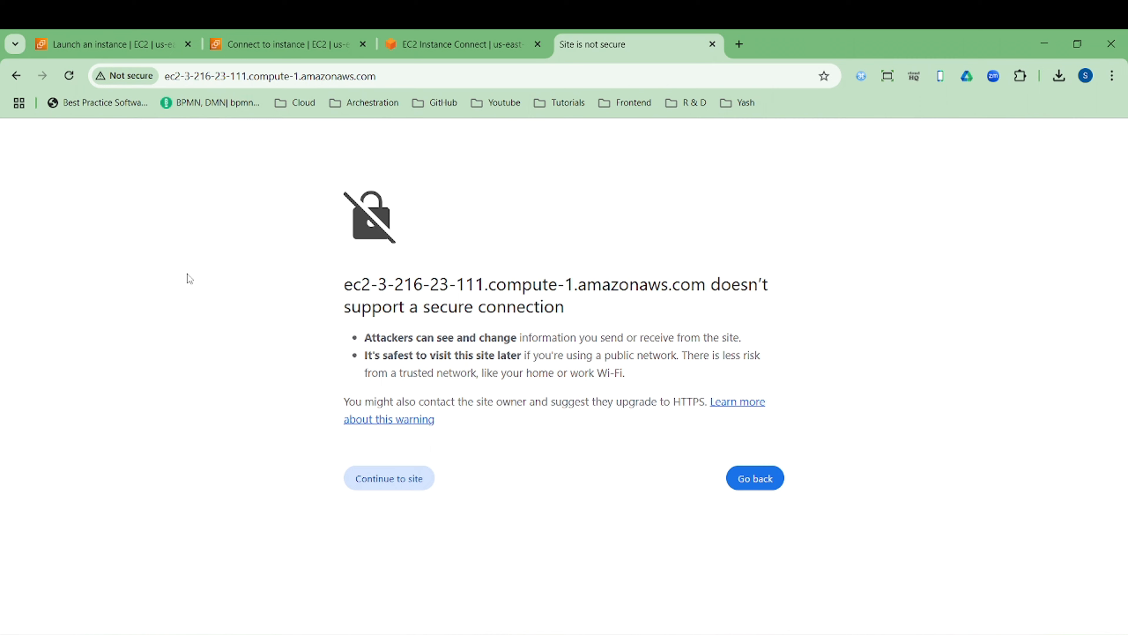
click(373, 476)
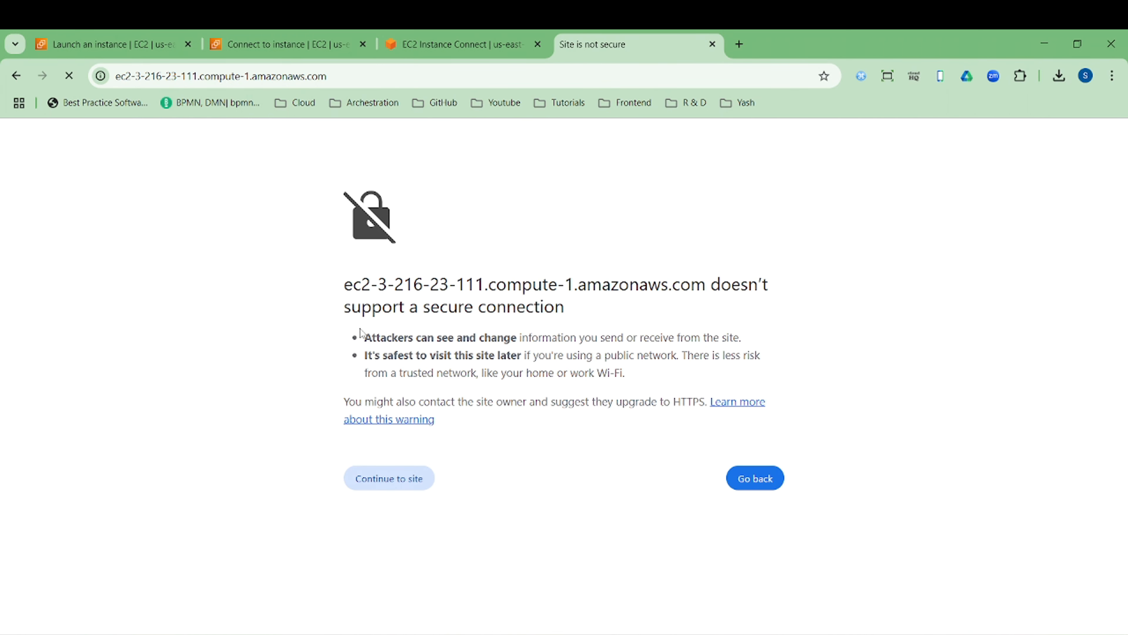
Step: Copy the example SSH command, run it in Command Prompt from the Downloads folder and accept the host fingerprint with yes
key(ctrl+2)
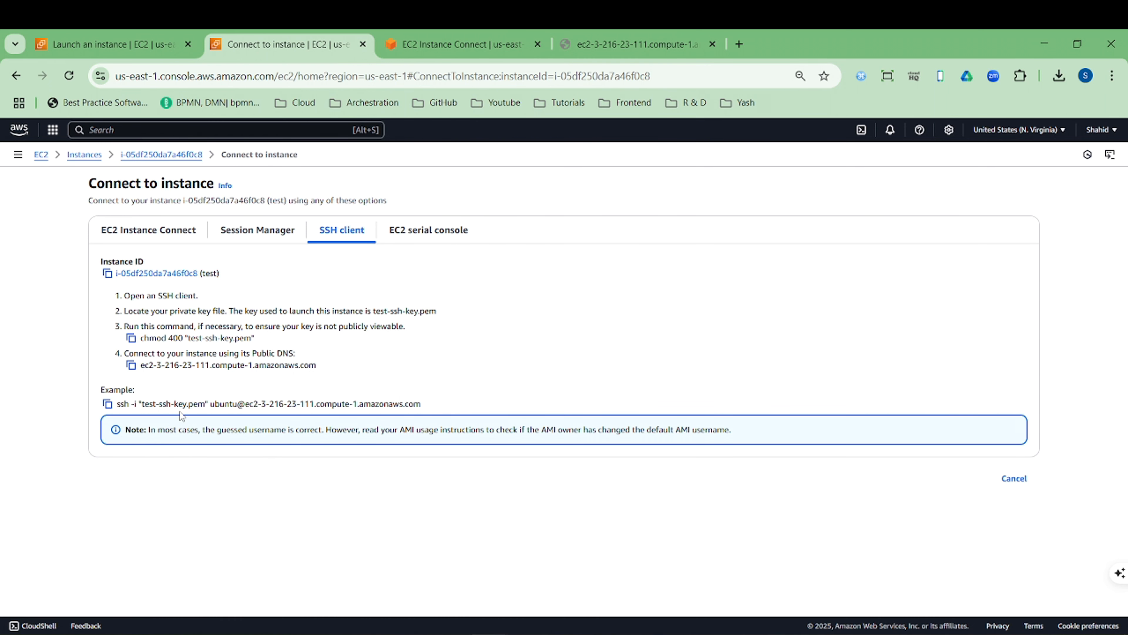
click(108, 403)
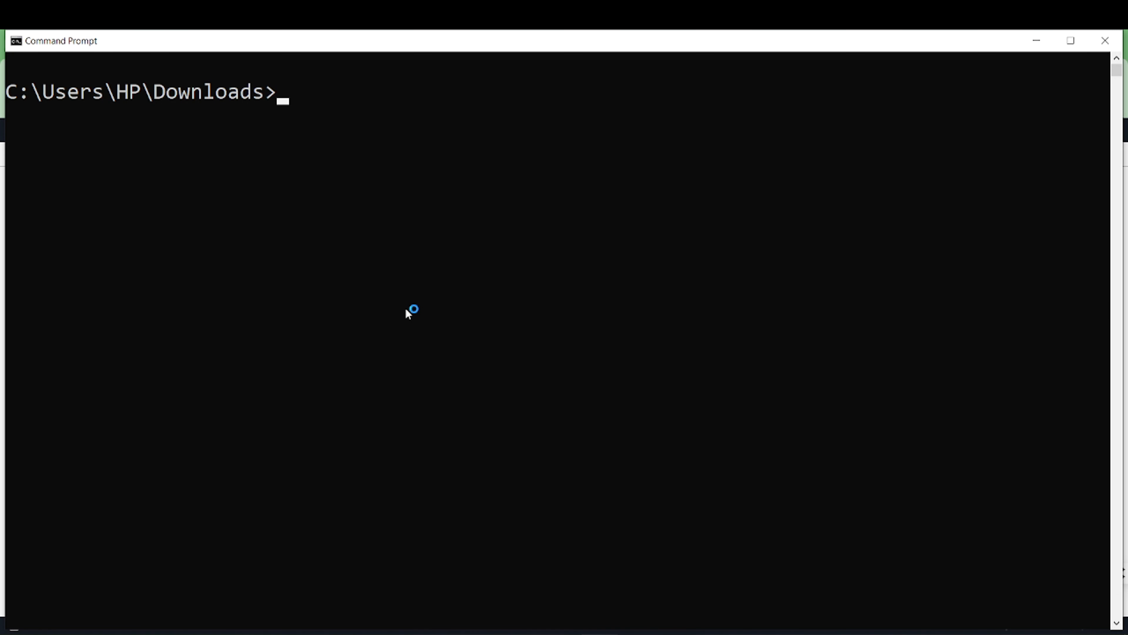
key(ctrl+v)
key(Return)
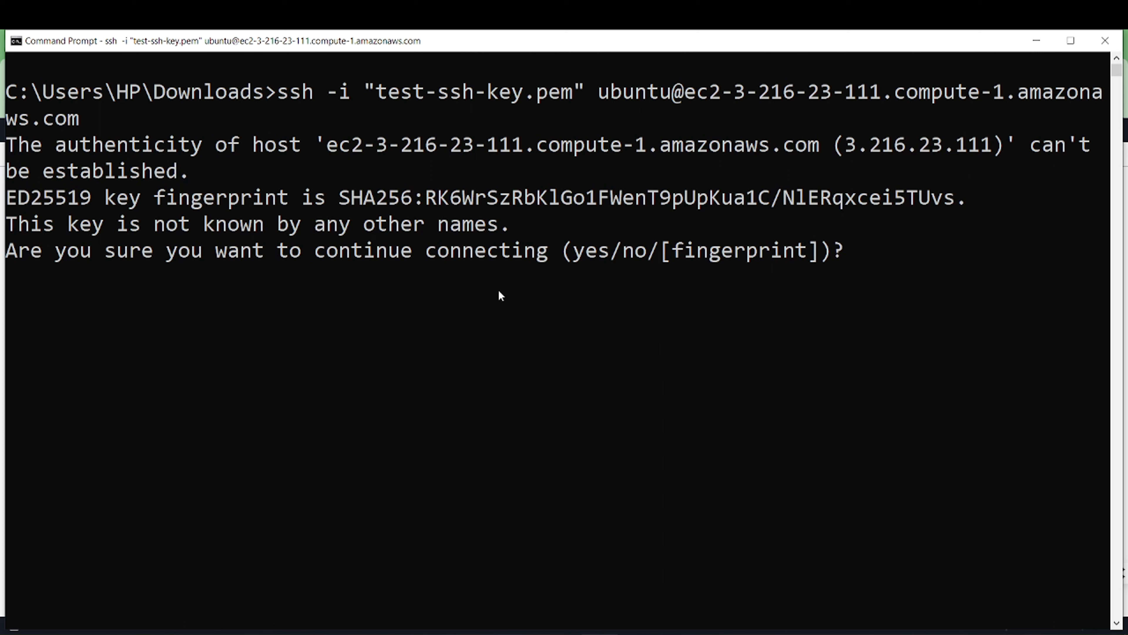
text(yes)
key(Return)
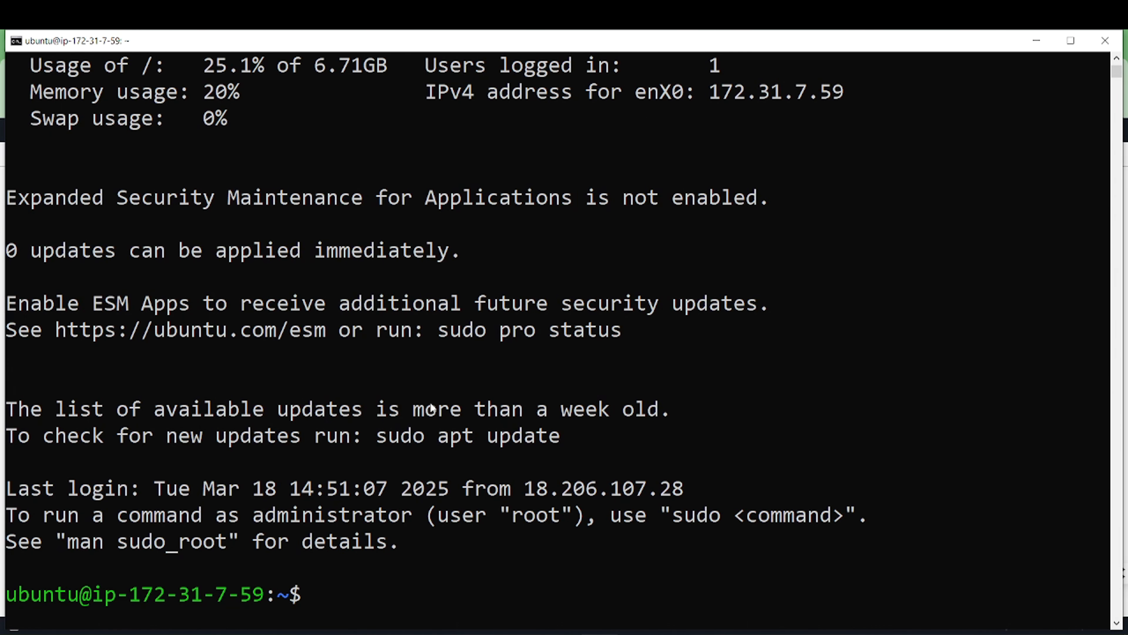
scroll(409, 414, down, 3)
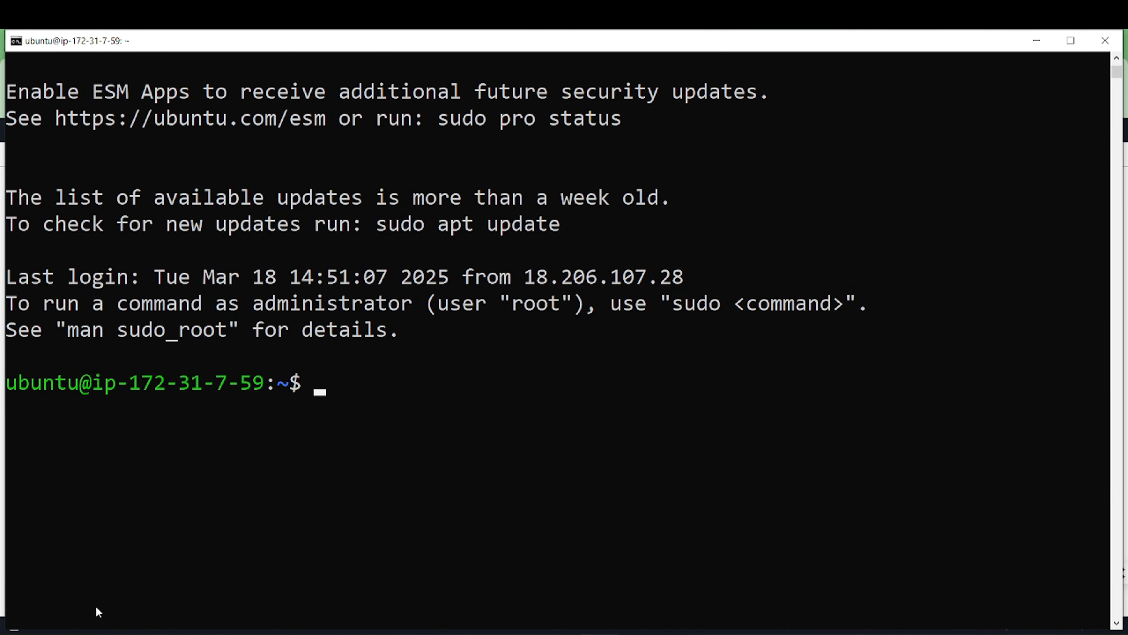
Step: Open the local Ubuntu terminal app, maximize its window and get a fresh shell prompt
click(16, 634)
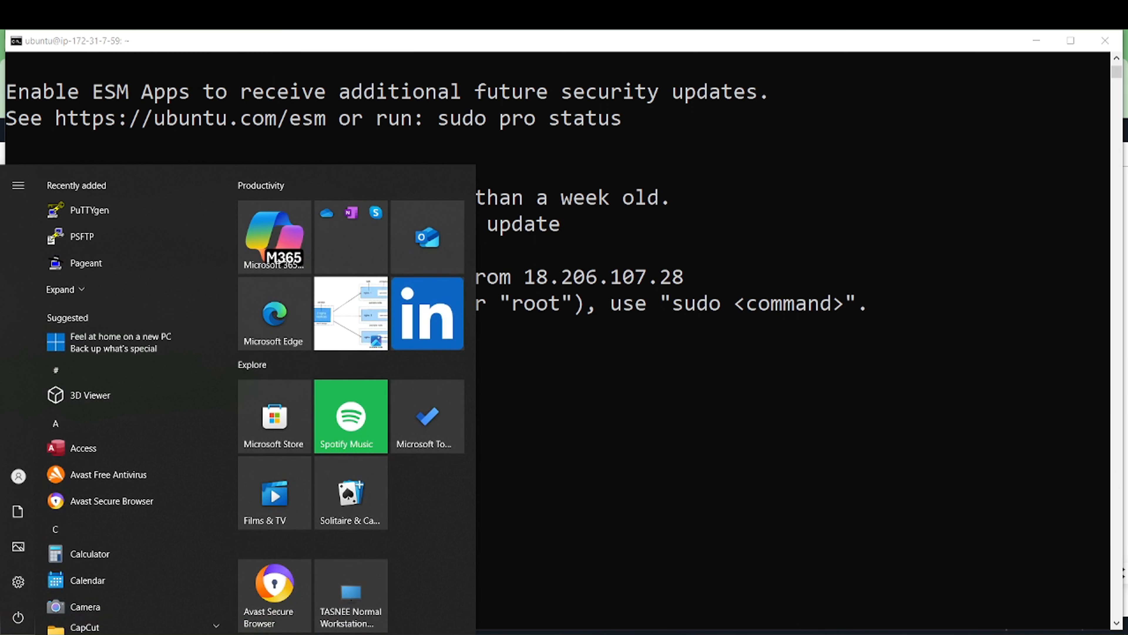
text(u)
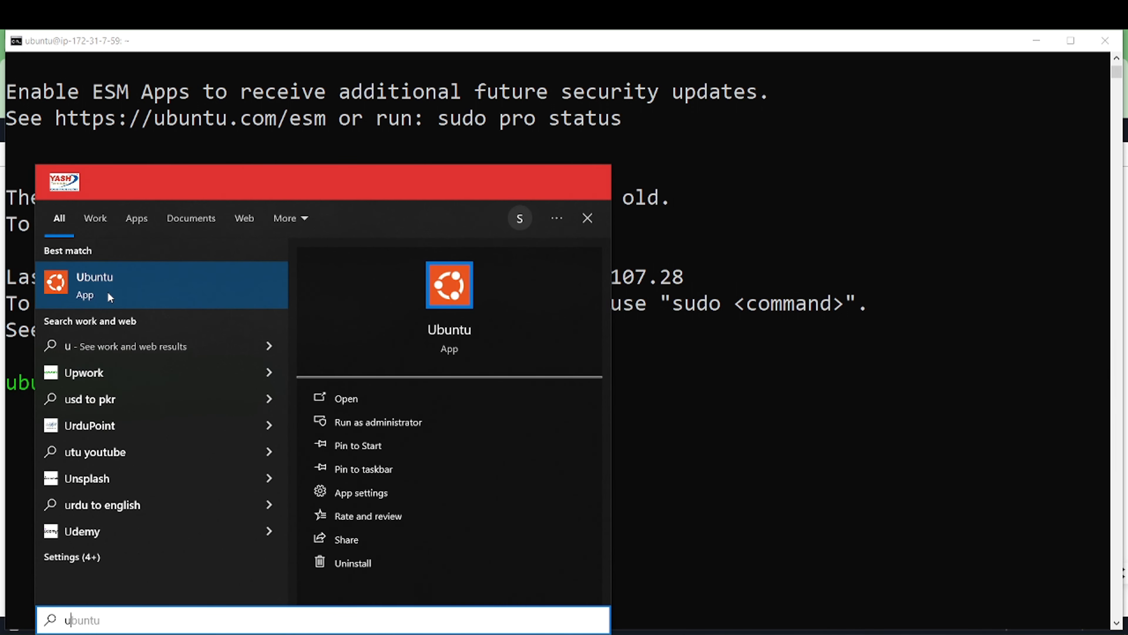
text(buntu)
key(Return)
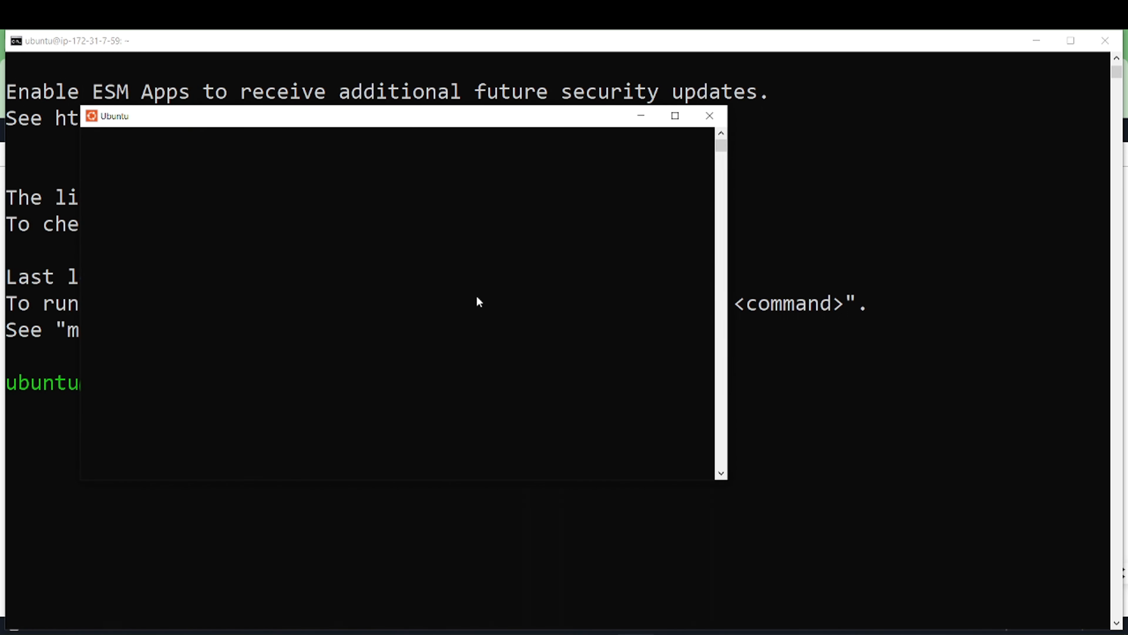
click(676, 116)
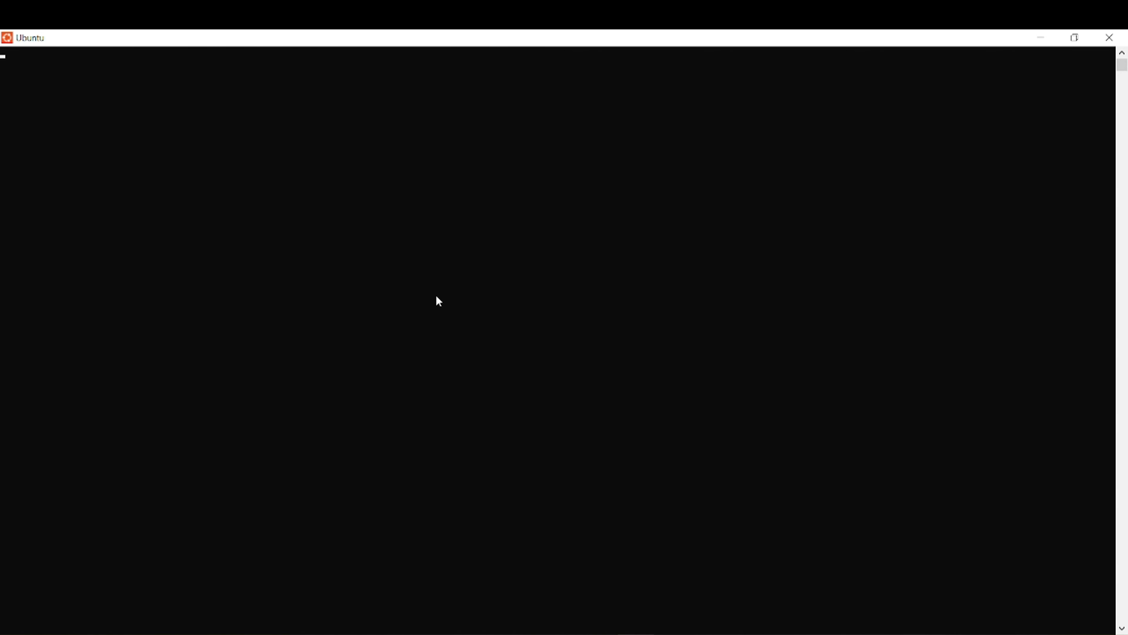
click(452, 275)
key(ctrl+c)
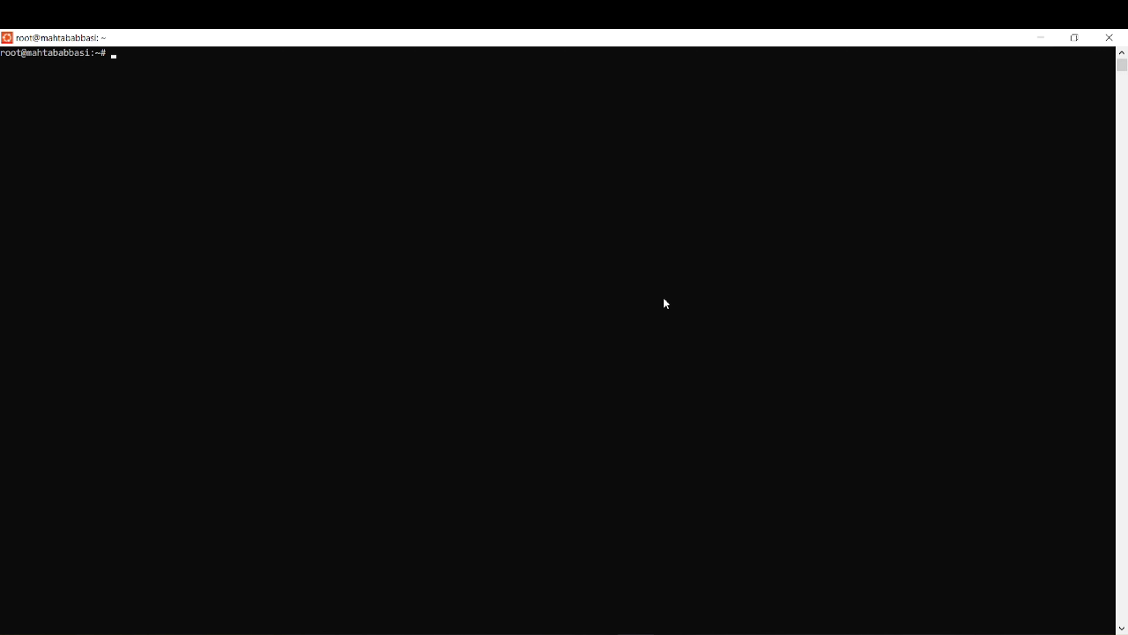
key(ctrl+c)
Step: Change the Ubuntu terminal's working directory to /home
text(cd )
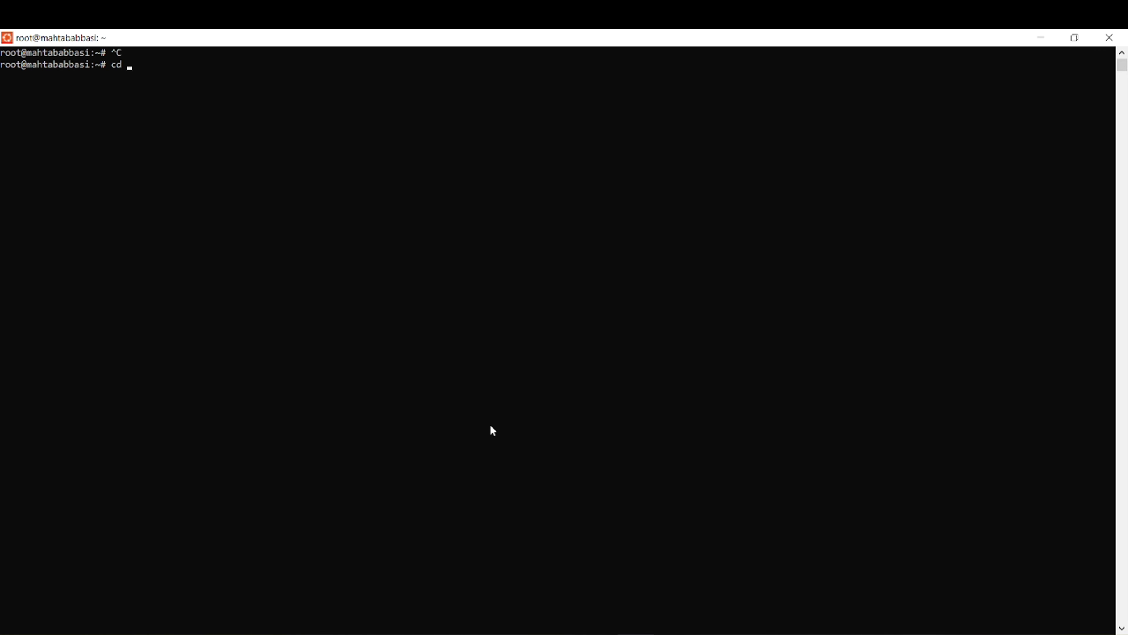
text(home)
key(Return)
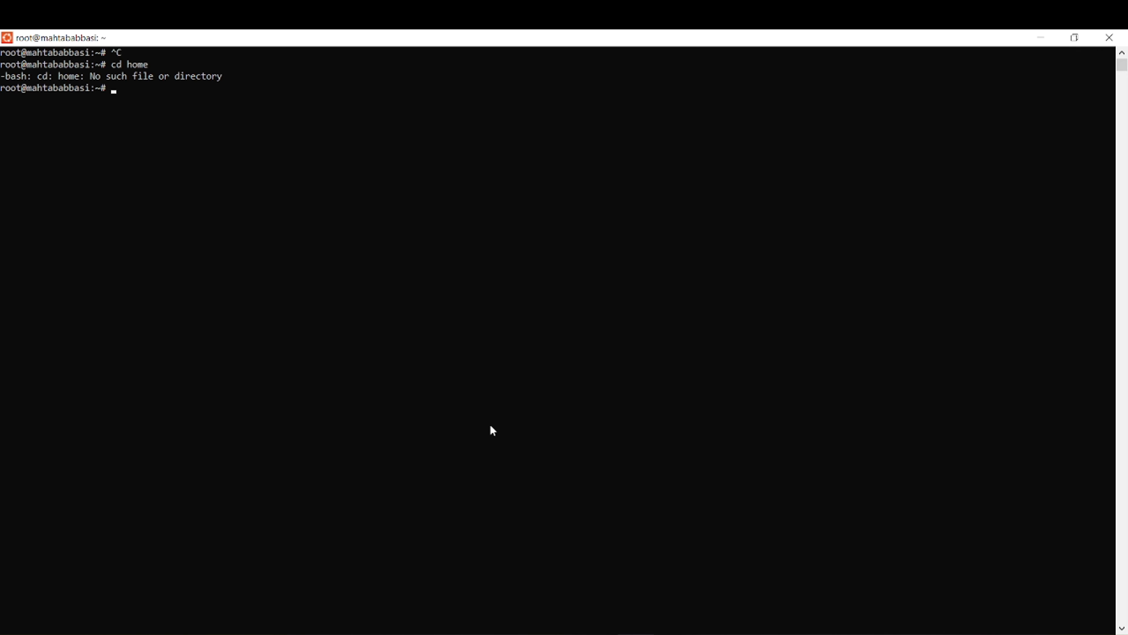
text(cd /home)
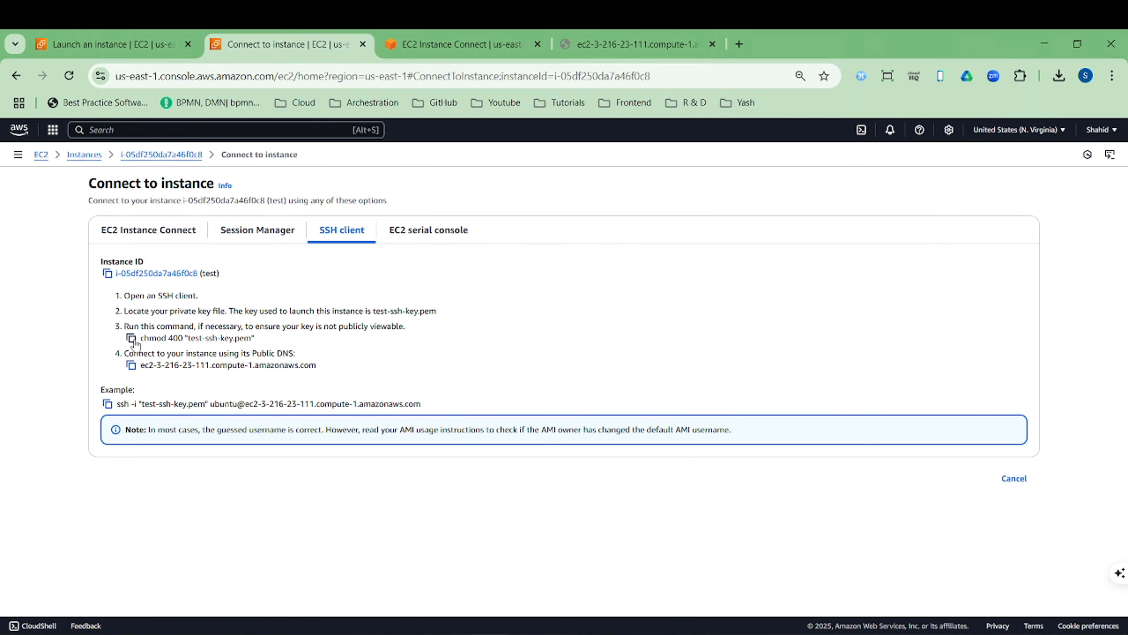
Step: Copy the chmod 400 "test-ssh-key.pem" command from the browser's connection instructions and run it in the Ubuntu terminal
click(131, 339)
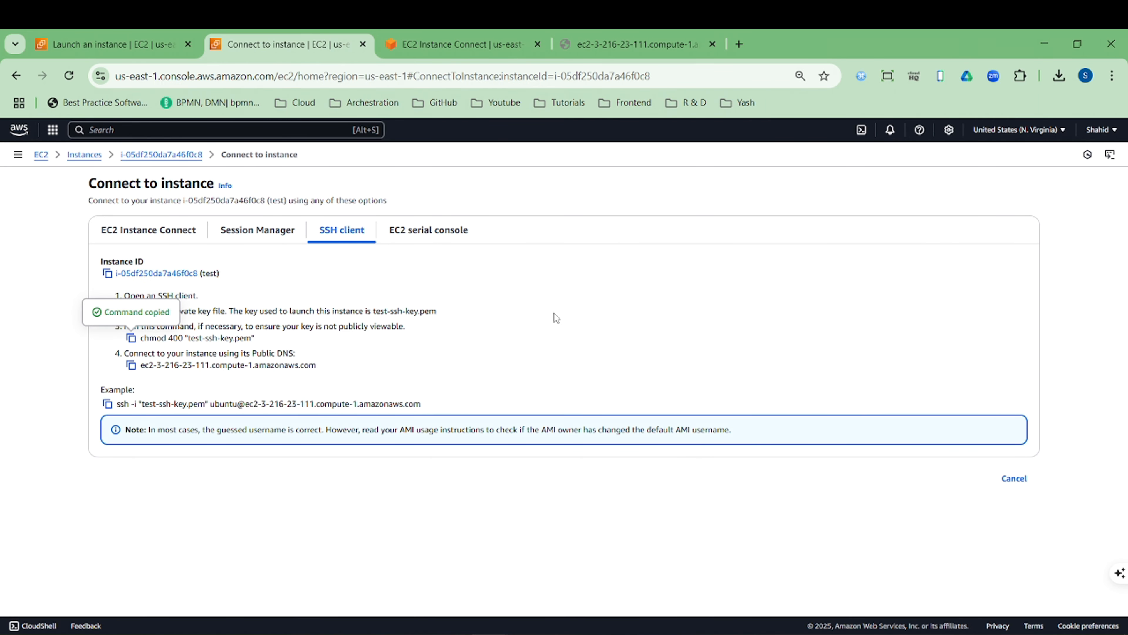
key(alt+Tab)
key(alt+Tab)
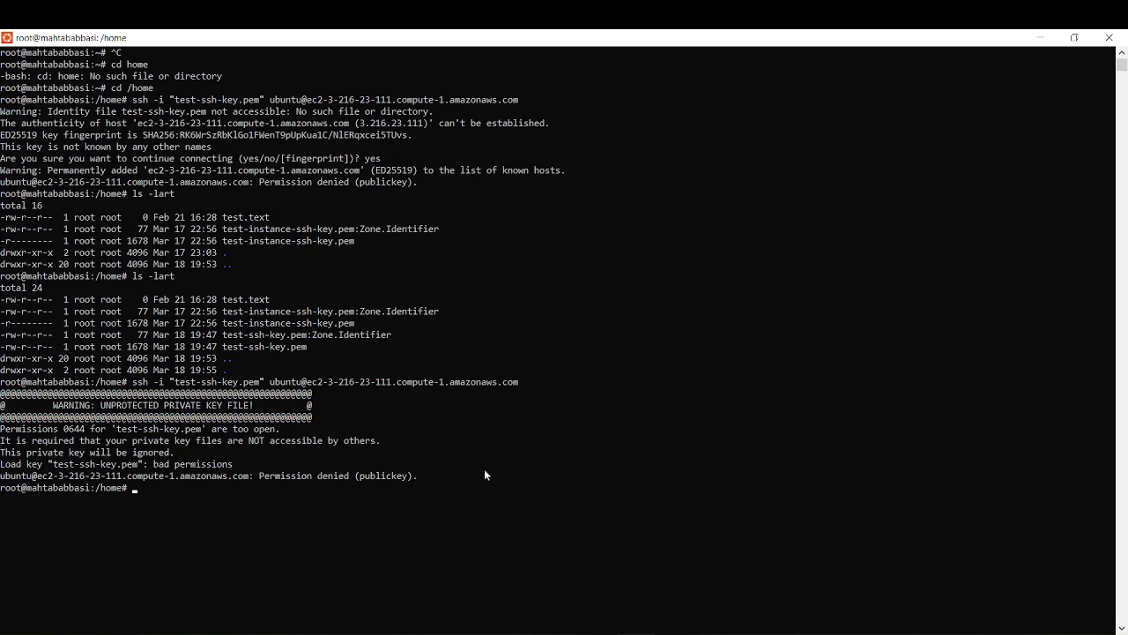
key(ctrl+v)
key(Return)
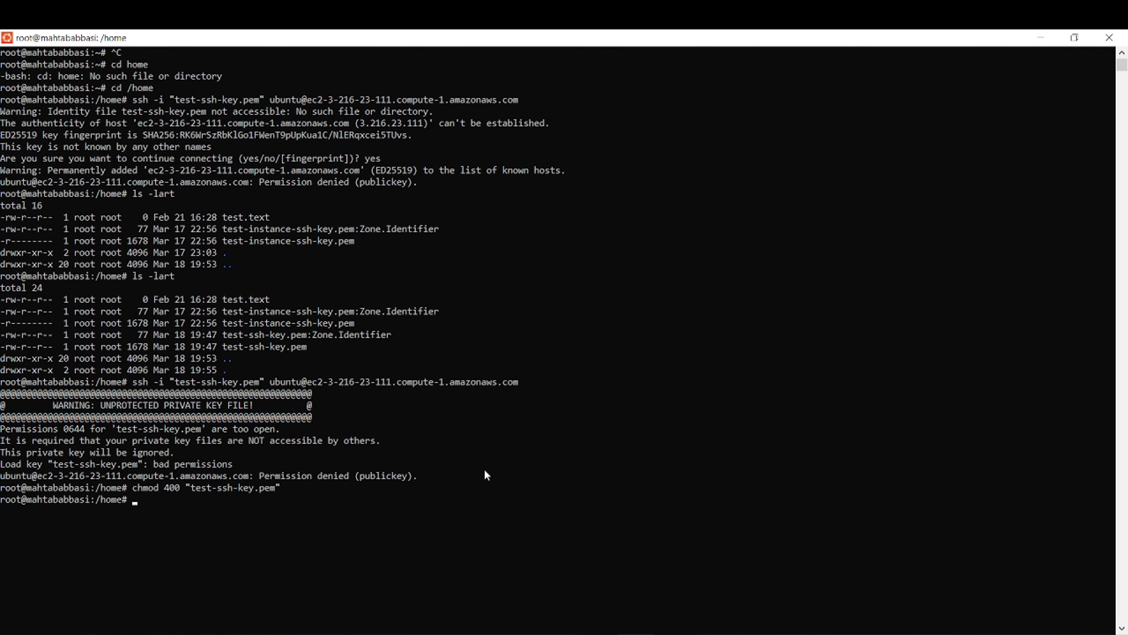
Step: Rerun the earlier ssh command with test-ssh-key.pem to log in to the EC2 instance as ubuntu
key(Up)
key(Up)
key(Return)
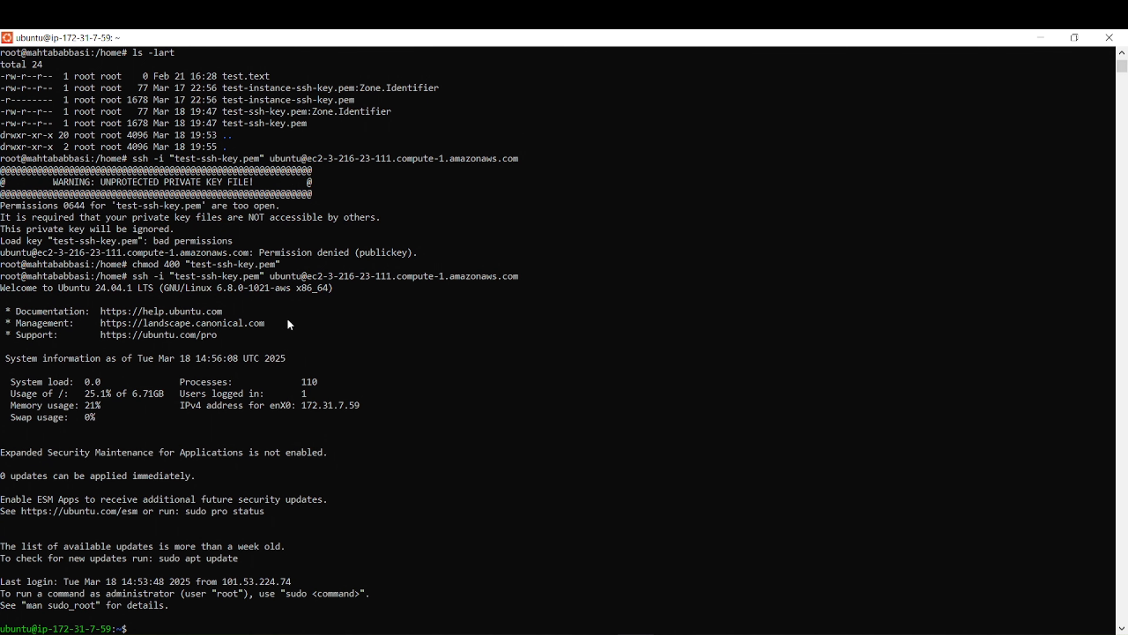
scroll(350, 470, down, 2)
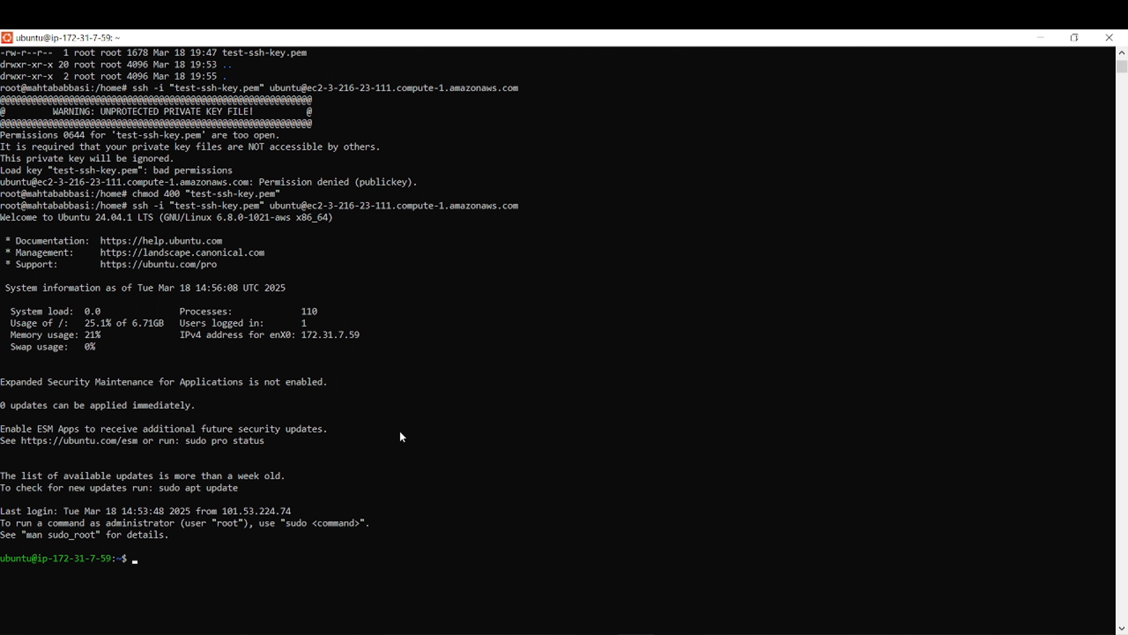
Step: Switch to the AWS console in the browser, open the EC2 Instances list and select the running test instance
key(alt+Tab)
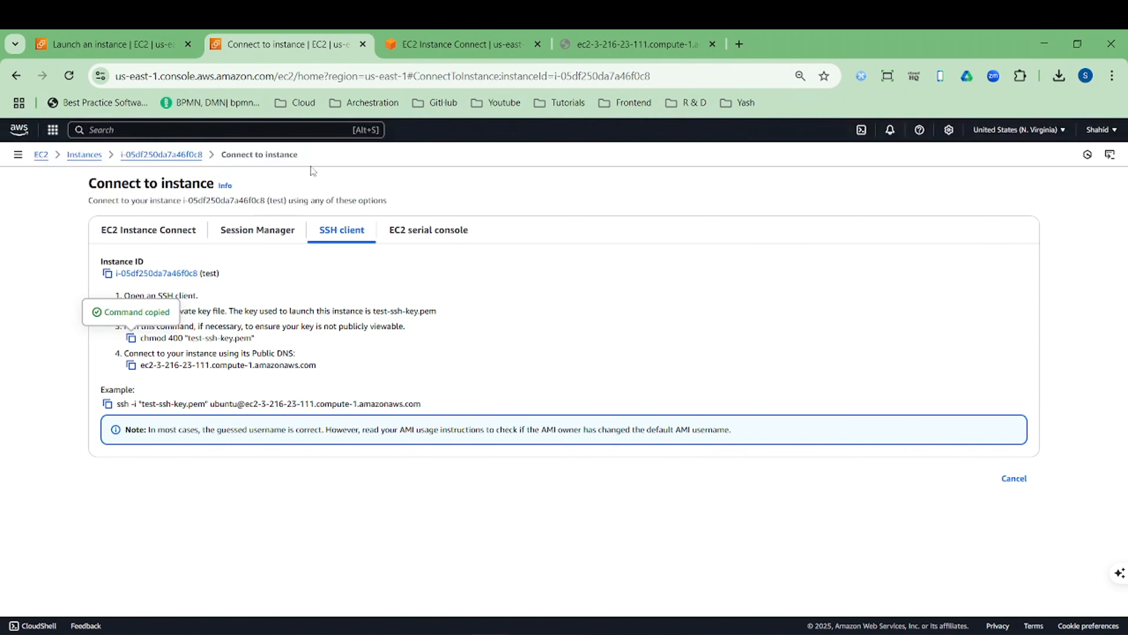
click(146, 43)
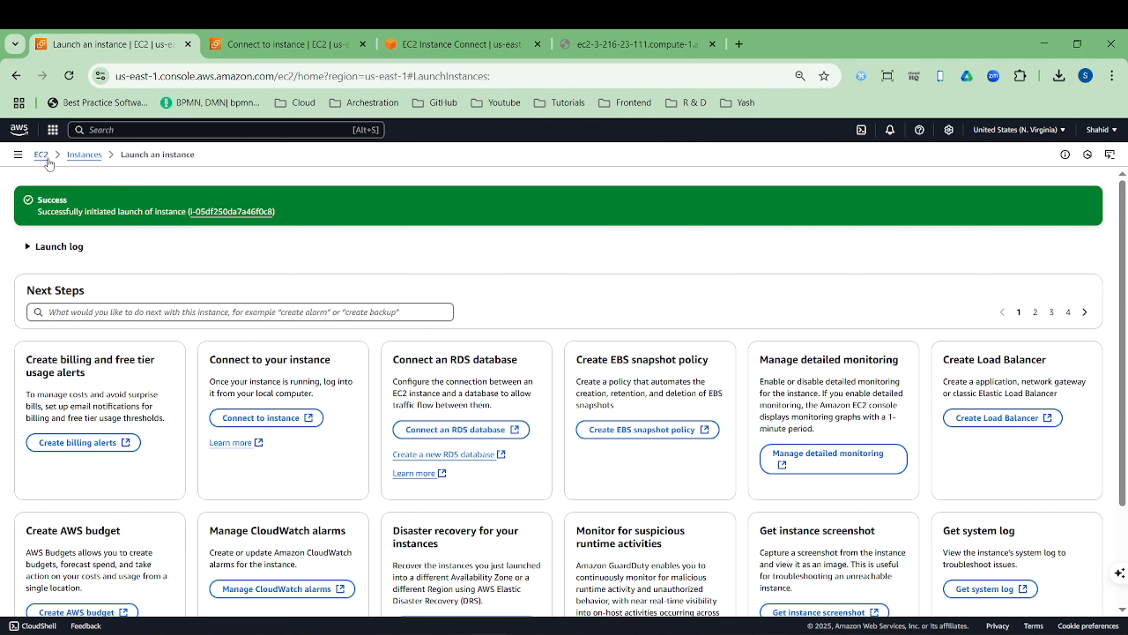
click(84, 155)
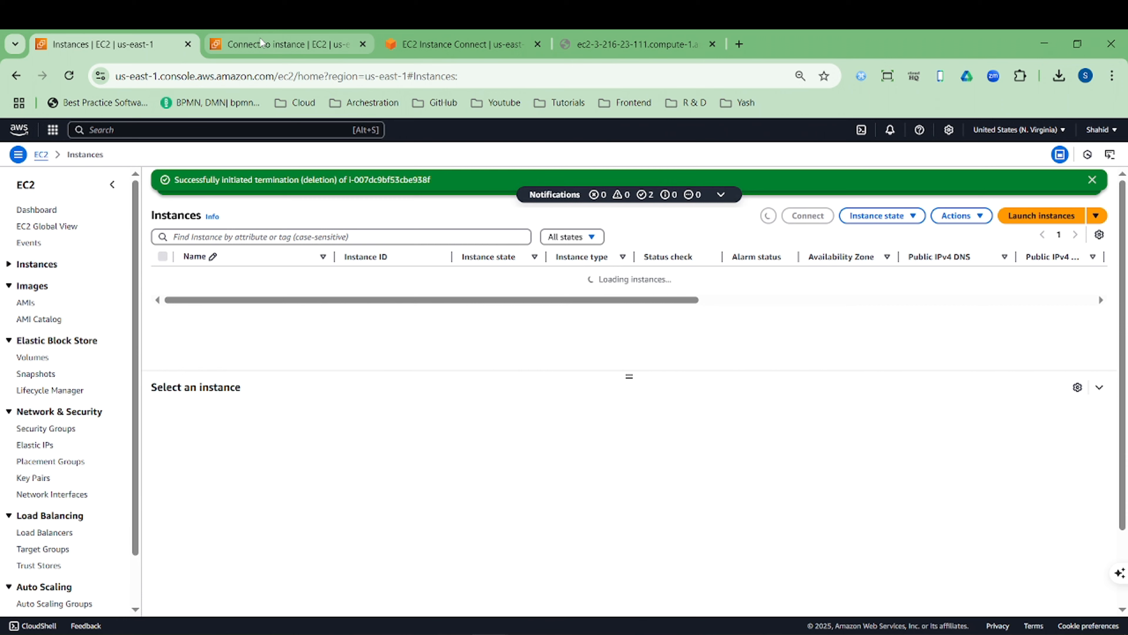
click(285, 44)
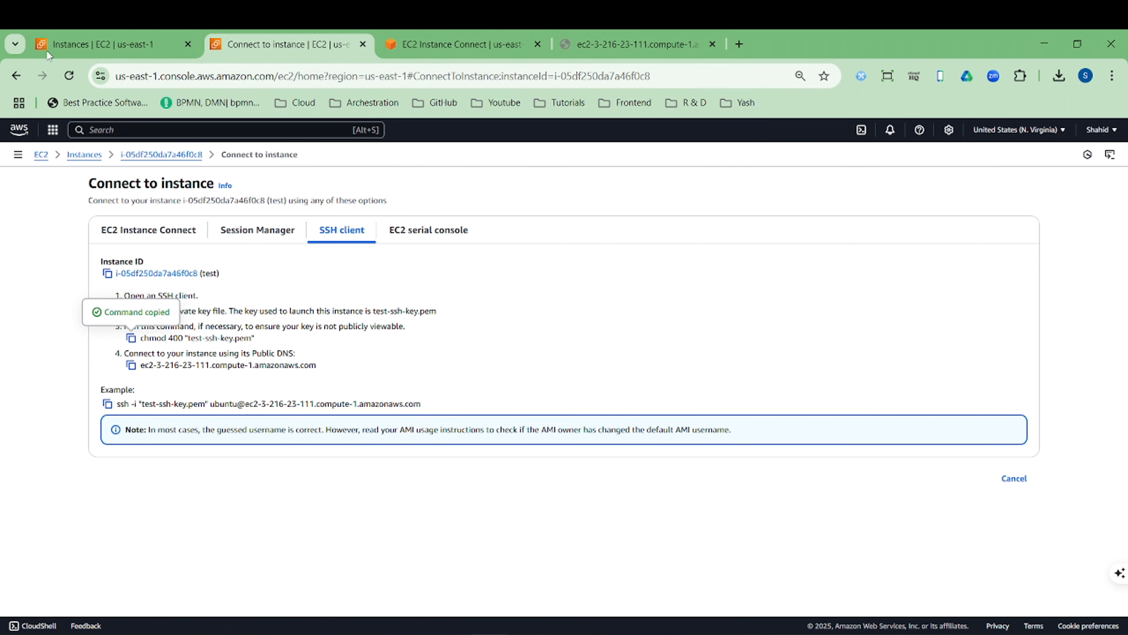
click(71, 50)
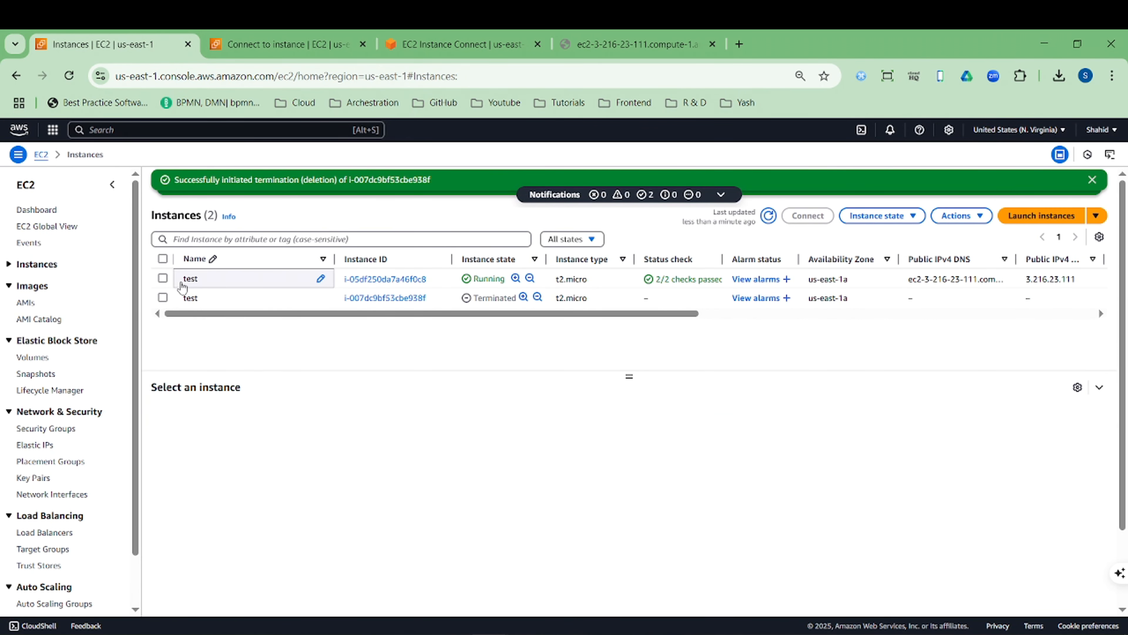
click(163, 278)
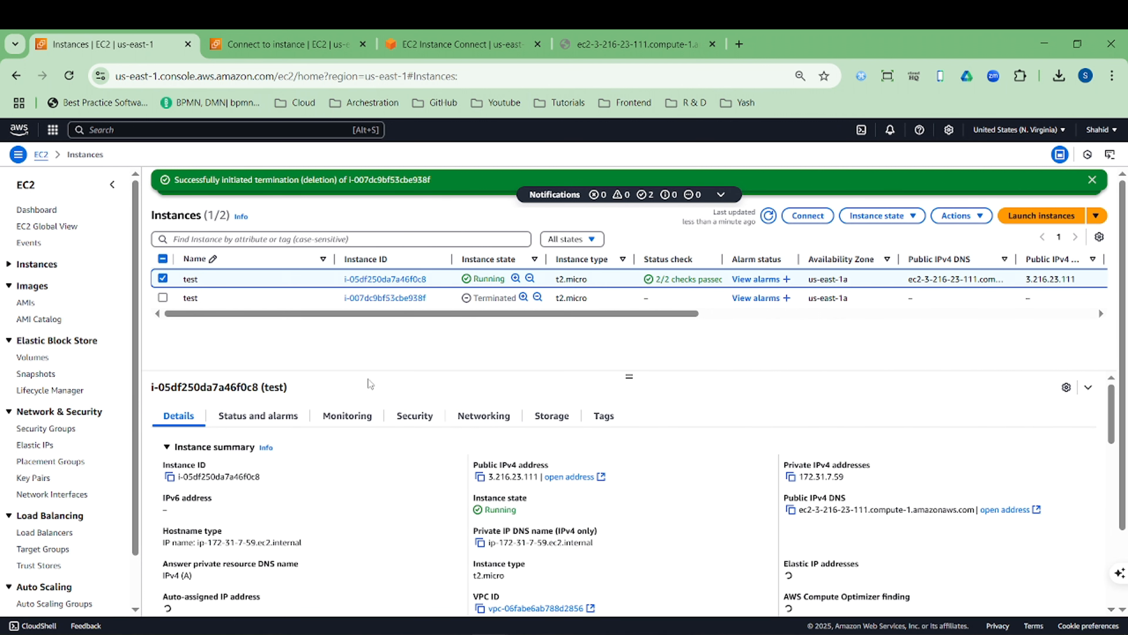
Step: Review the test instance's inbound and outbound security rules and open its security group launch-wizard-2
click(414, 421)
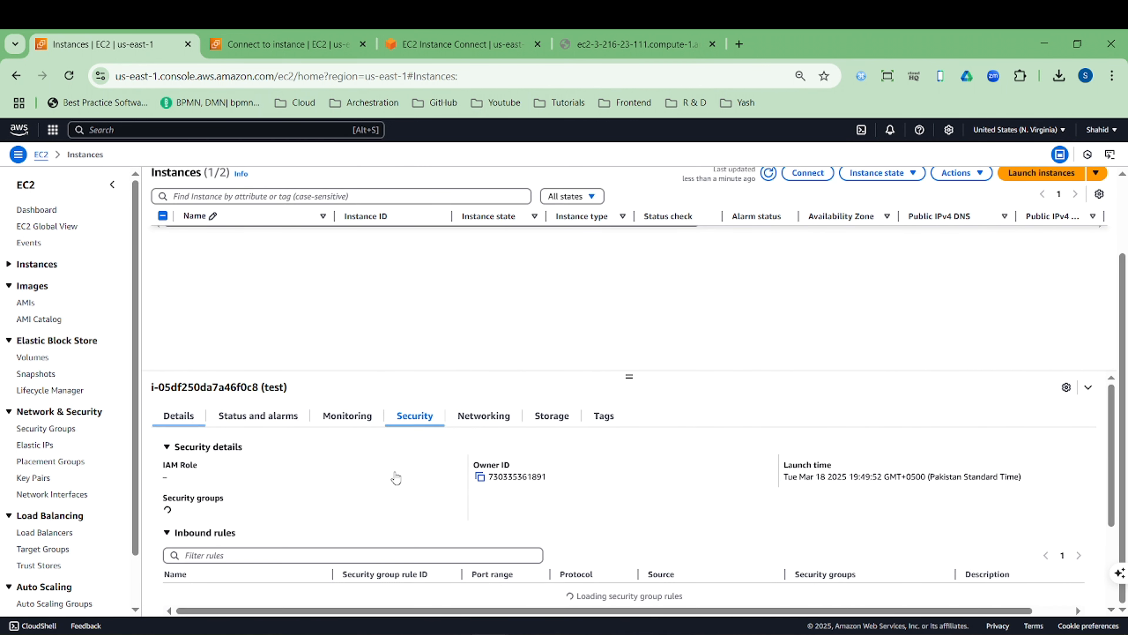
scroll(392, 476, down, 5)
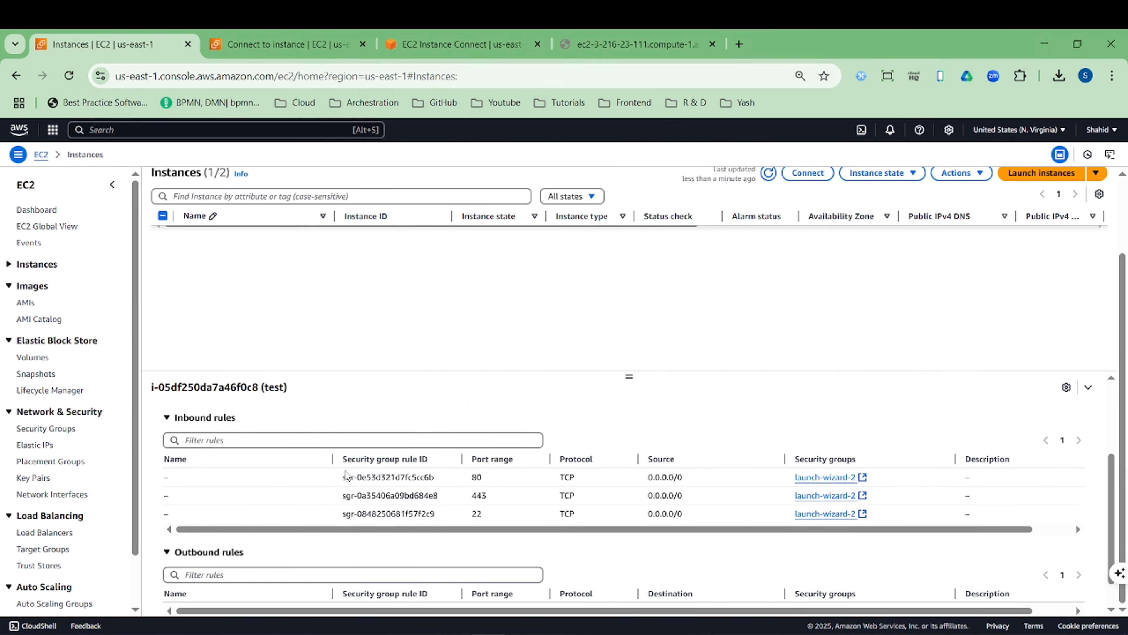
scroll(293, 508, down, 1)
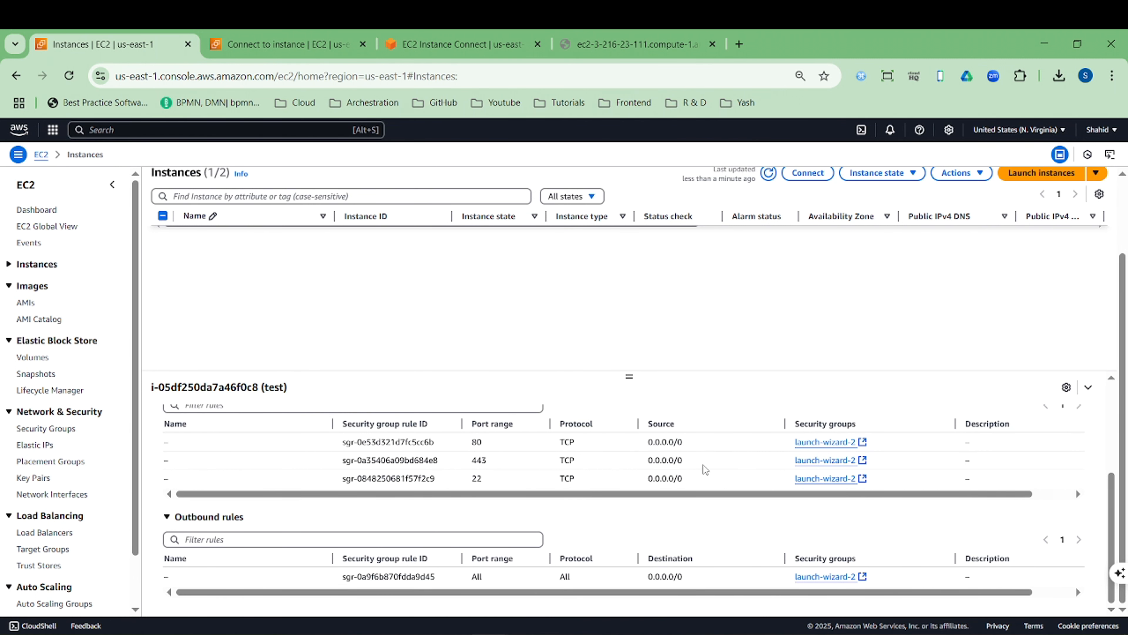
scroll(693, 475, up, 2)
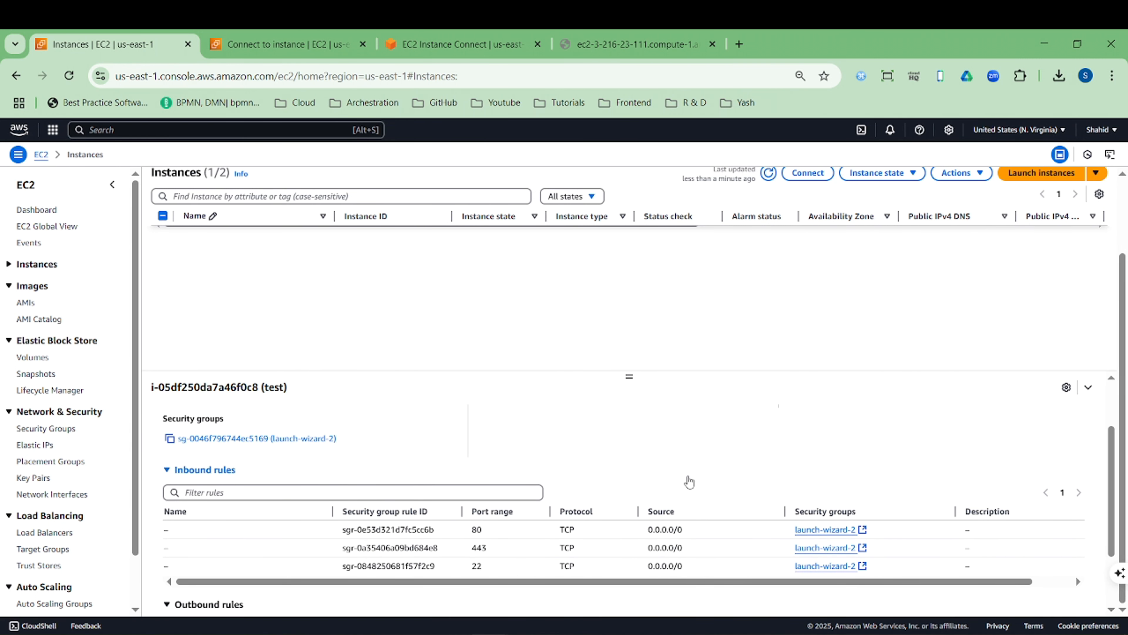
click(212, 470)
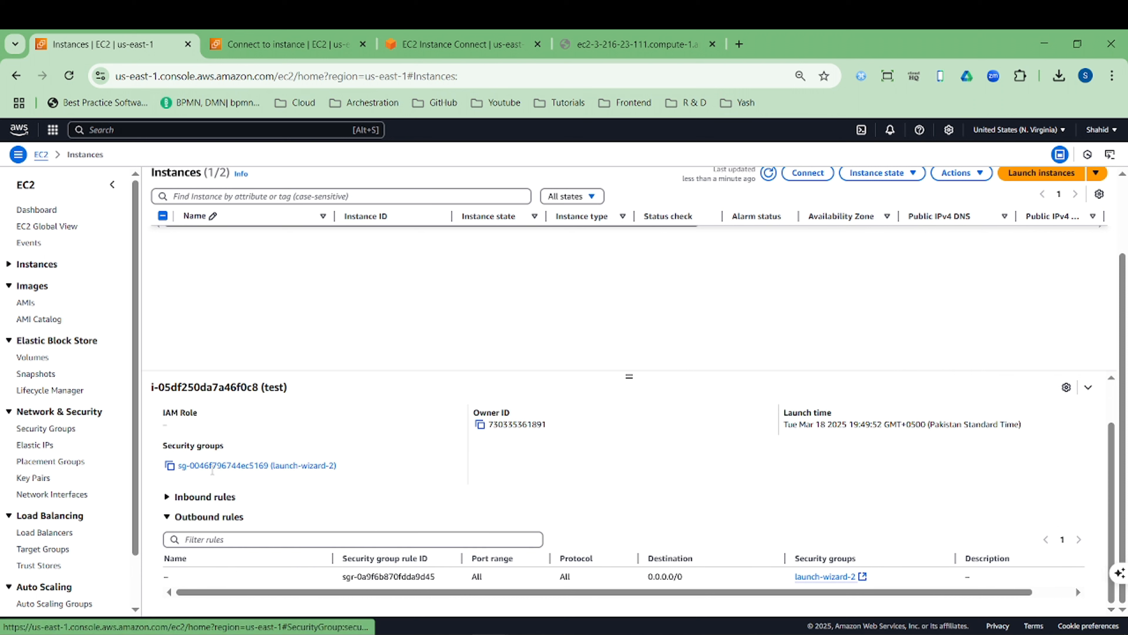
click(214, 469)
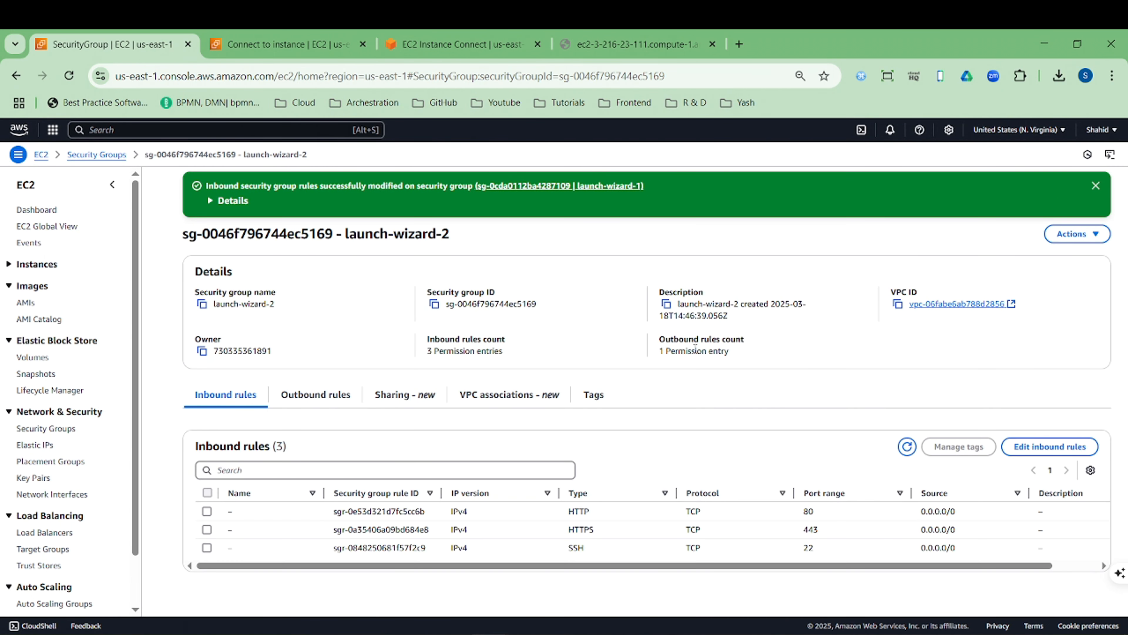
Step: Delete the SSH rule from the inbound rules of security group launch-wizard-2 and save the rules
click(1031, 446)
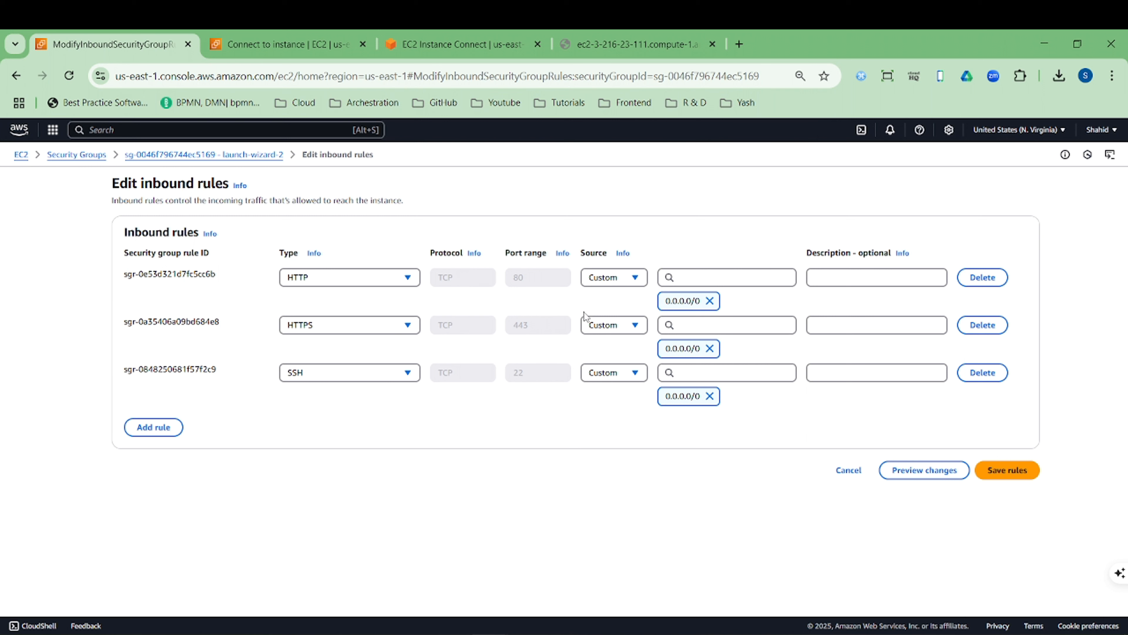
click(984, 374)
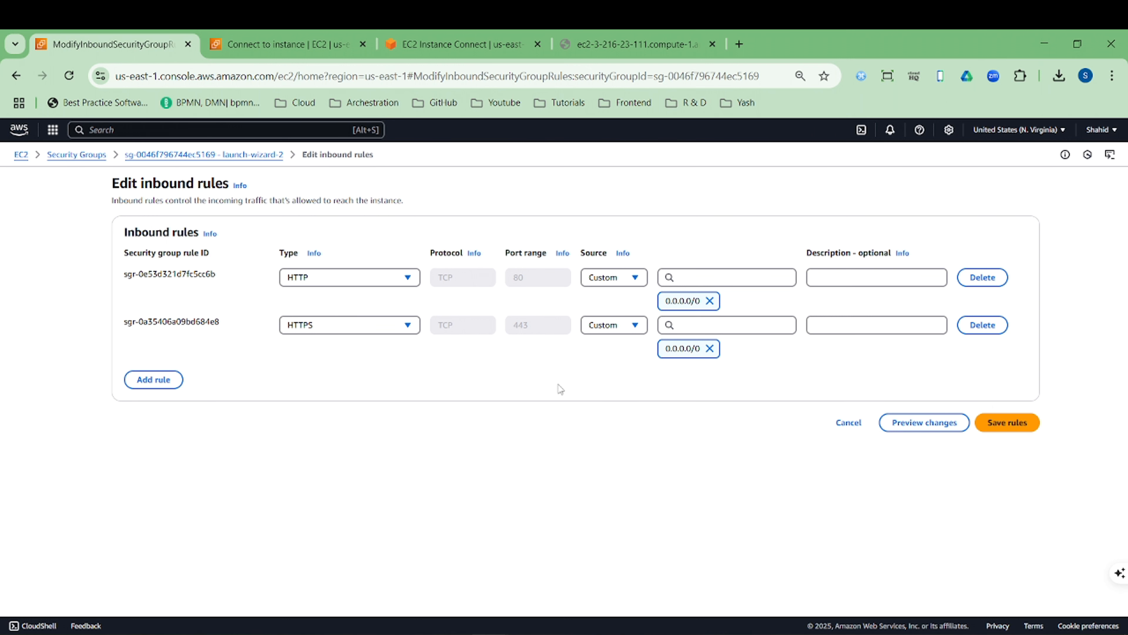
click(1006, 426)
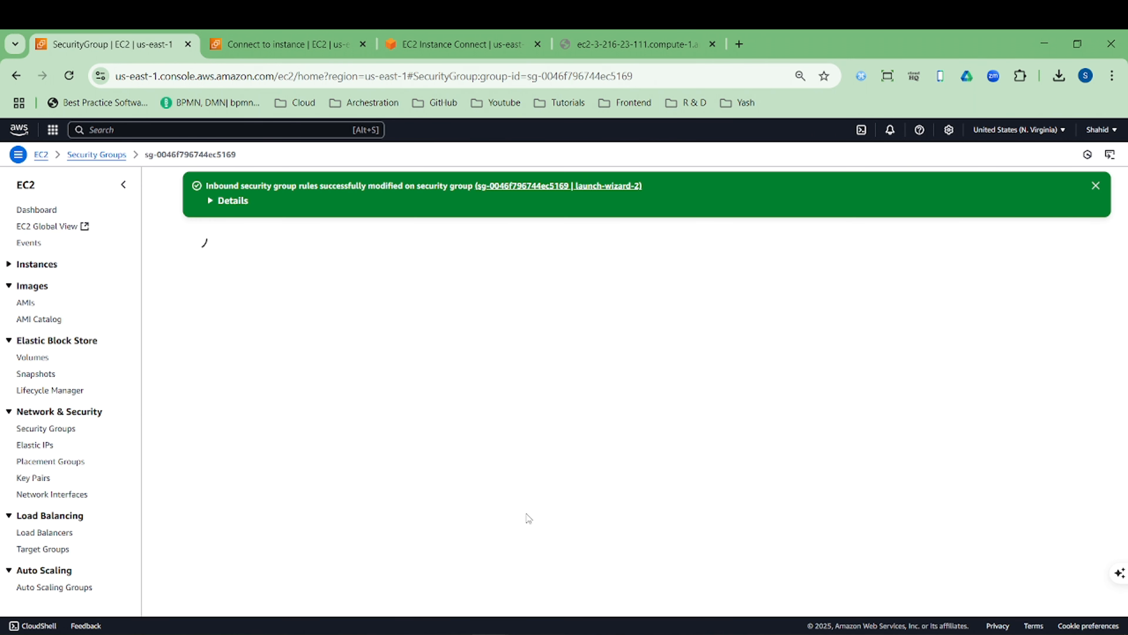
Step: Switch to the Command Prompt window at the Downloads folder, discard the recalled command and clear the screen with cls
key(alt+Tab)
click(537, 443)
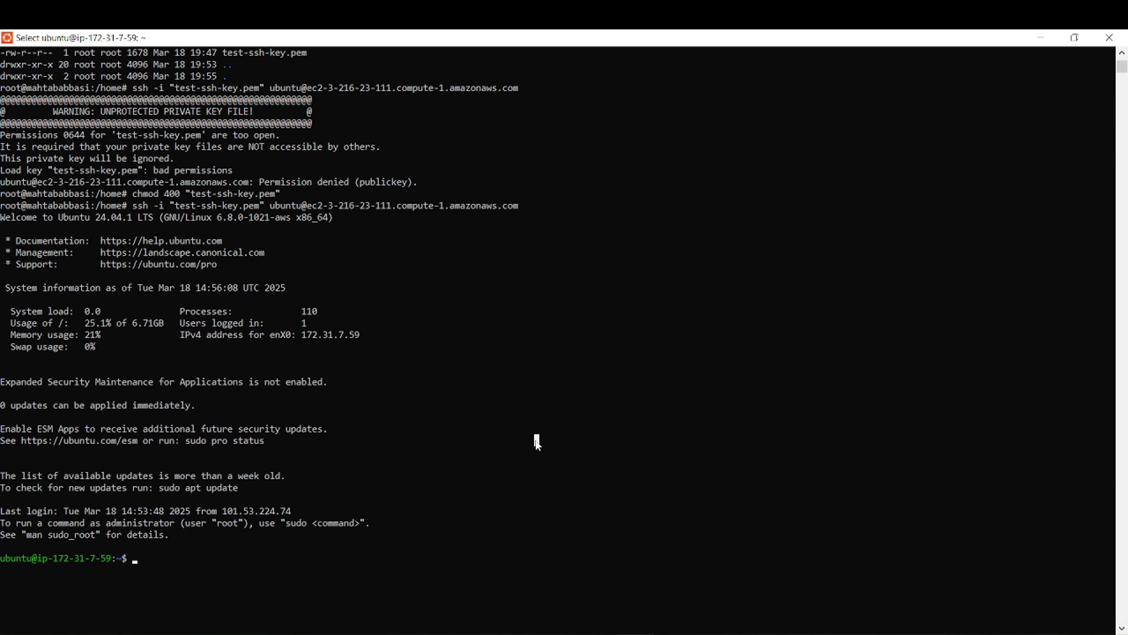
key(Escape)
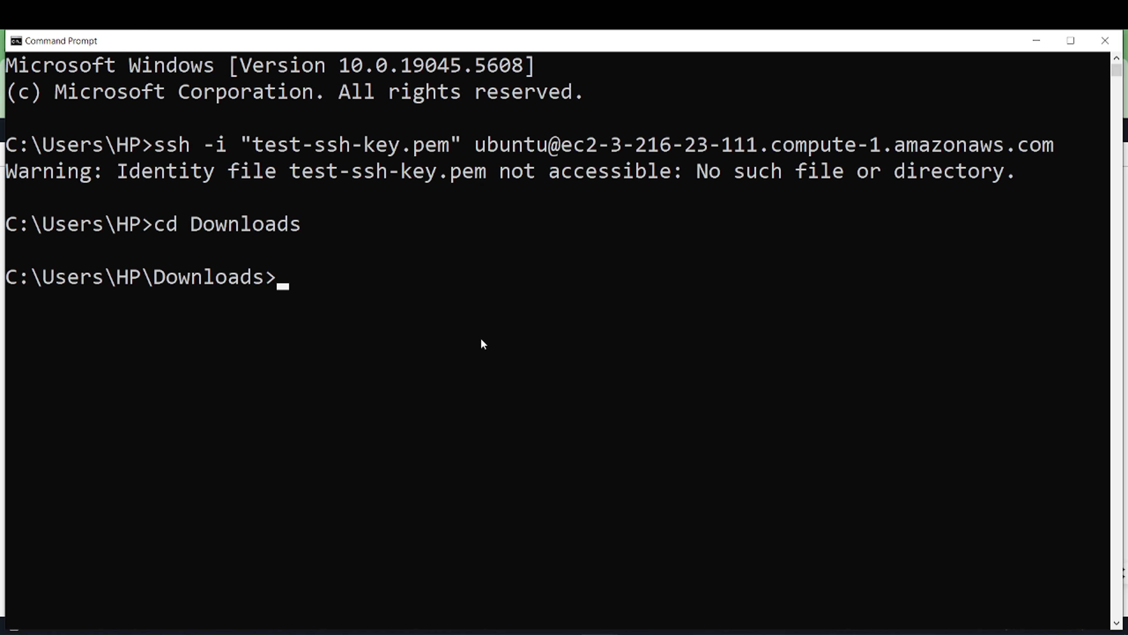
key(ctrl+v)
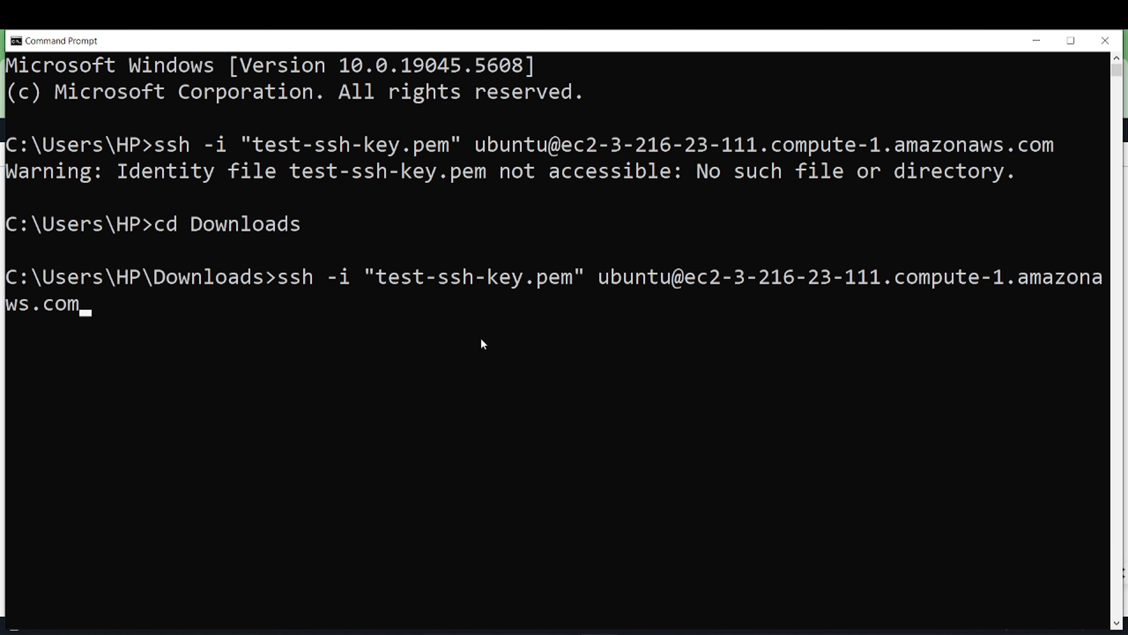
key(Up)
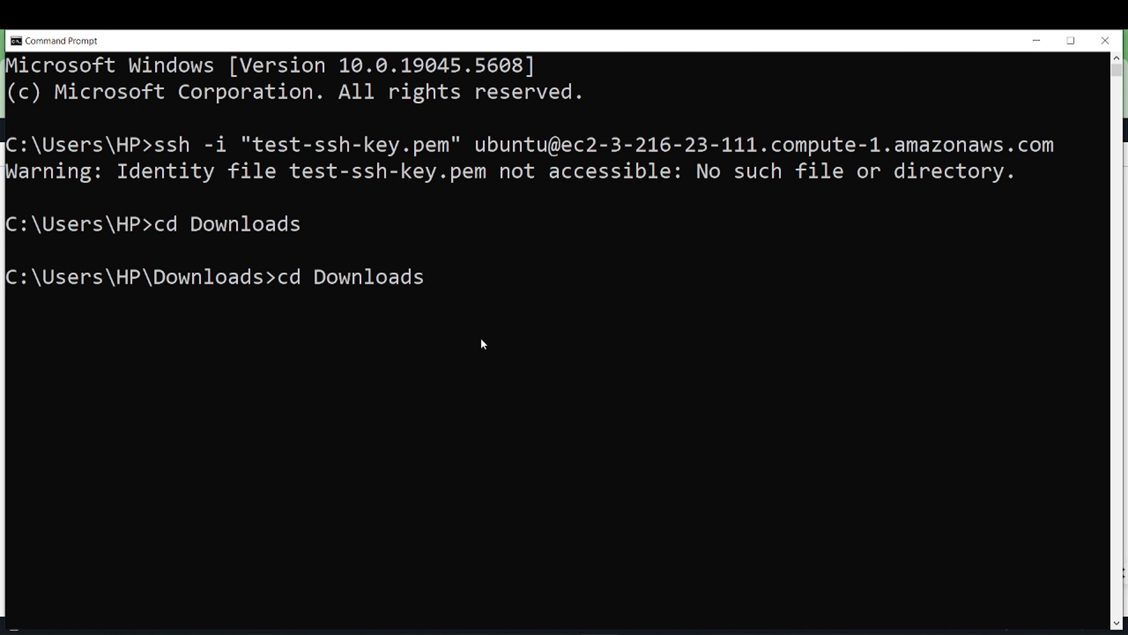
key(BackSpace)
key(BackSpace)
key(BackSpace)
key(BackSpace)
key(BackSpace)
key(BackSpace)
key(BackSpace)
key(BackSpace)
key(BackSpace)
key(BackSpace)
key(BackSpace)
key(BackSpace)
text(cl)
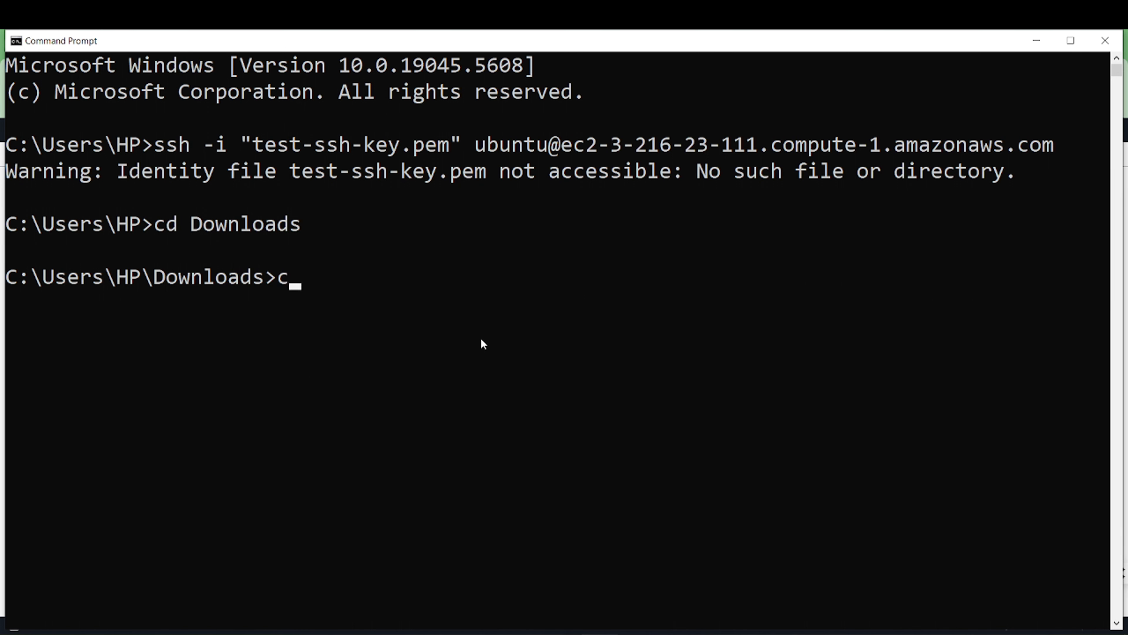
text(s)
key(Return)
Step: Rerun the earlier ssh command with test-ssh-key.pem from the Downloads folder to try logging in to the EC2 instance as ubuntu
key(Up)
key(Up)
key(Up)
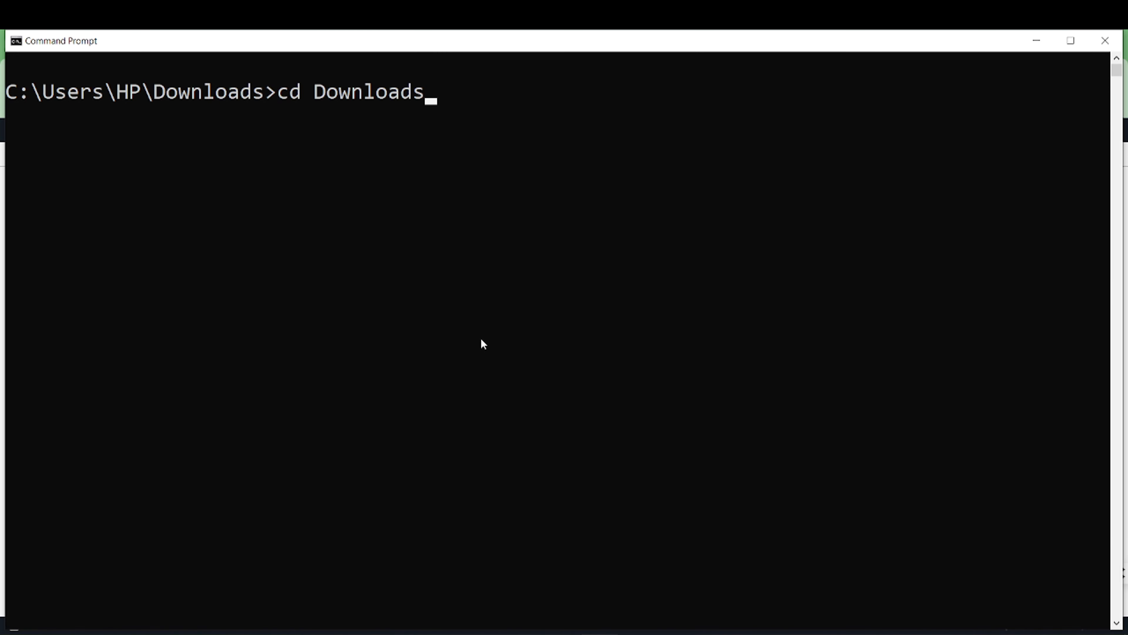
key(Return)
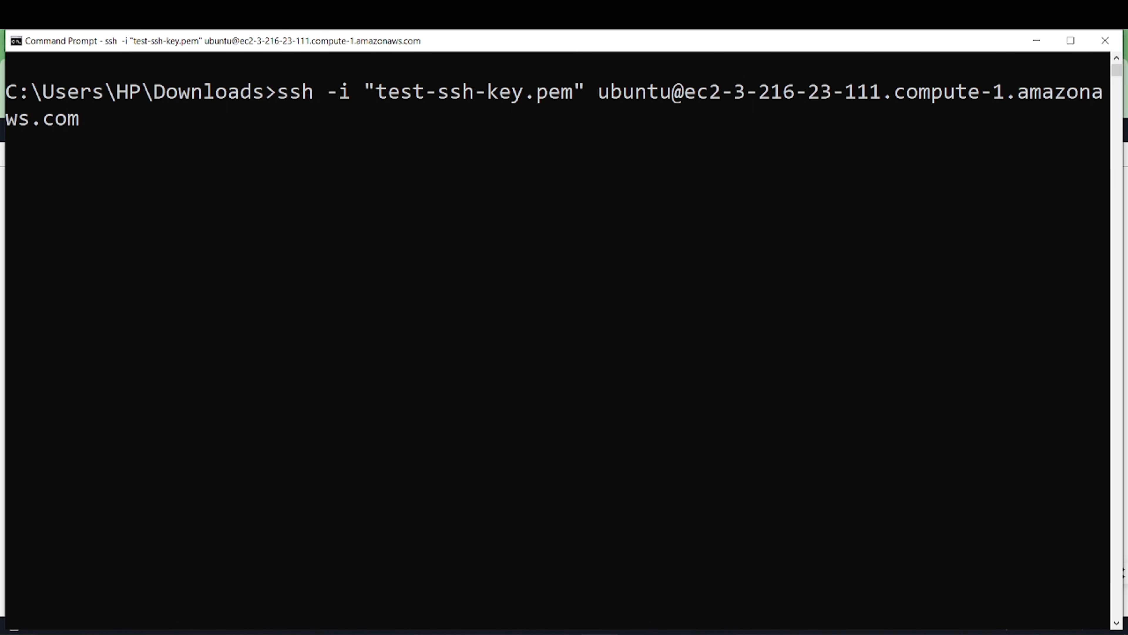
Step: Open a new local Ubuntu terminal and change its working directory to /home
click(11, 629)
text(ub)
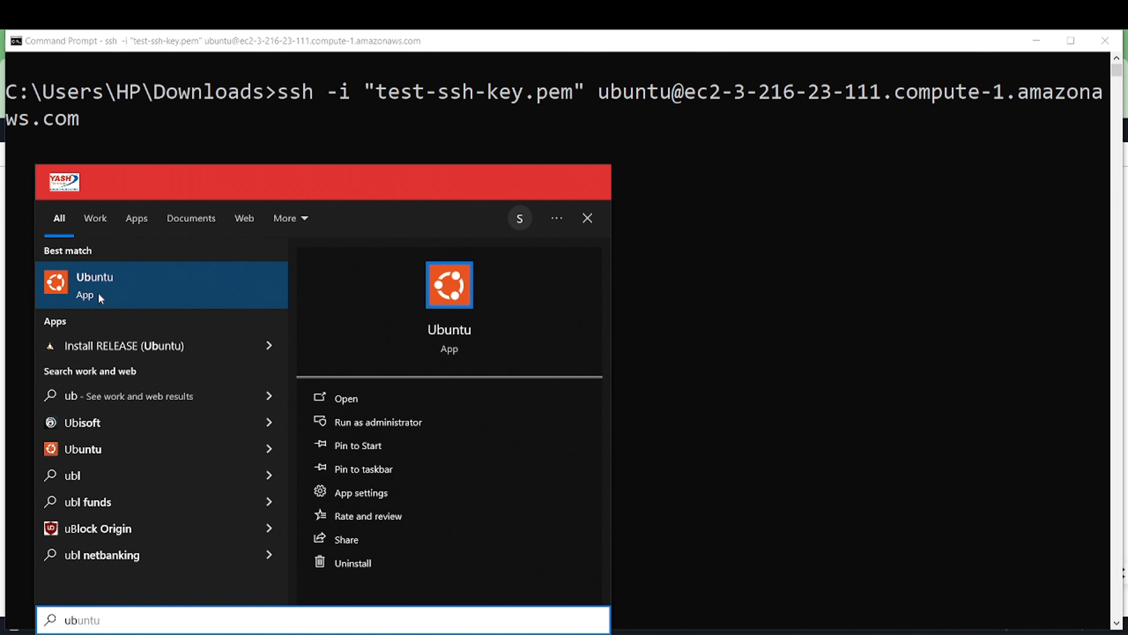
click(101, 299)
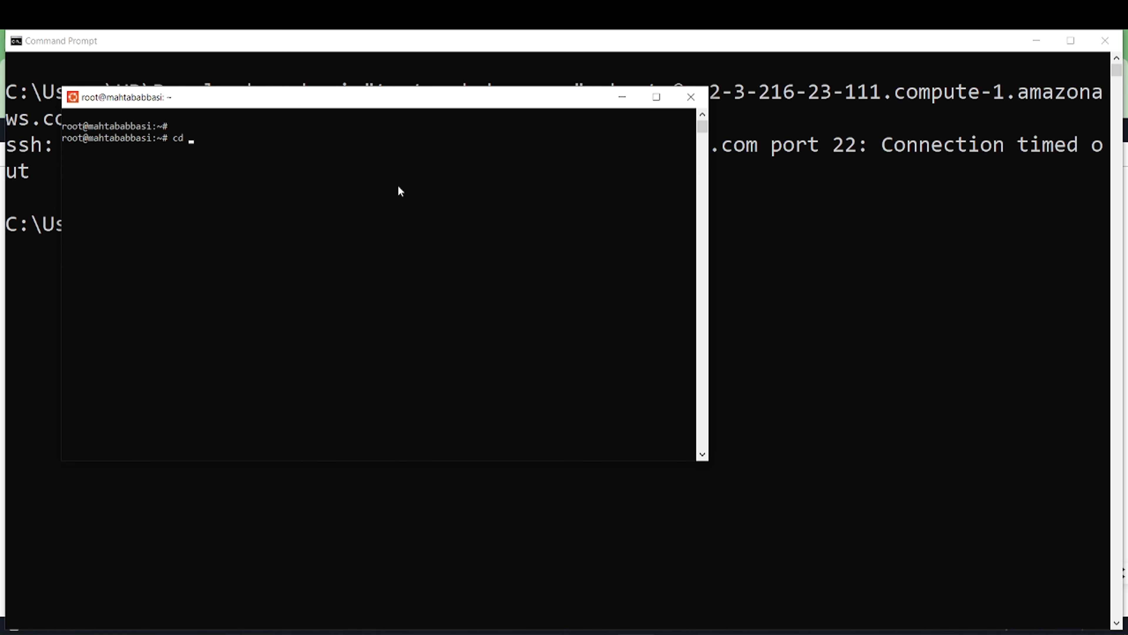
text(/home)
key(Return)
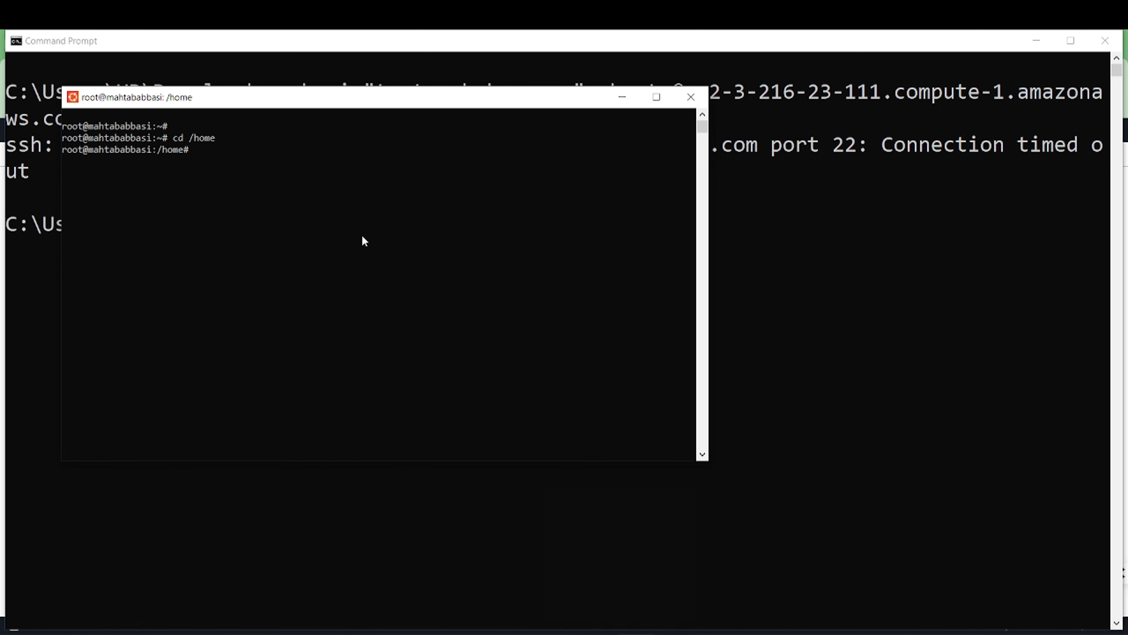
right_click(362, 236)
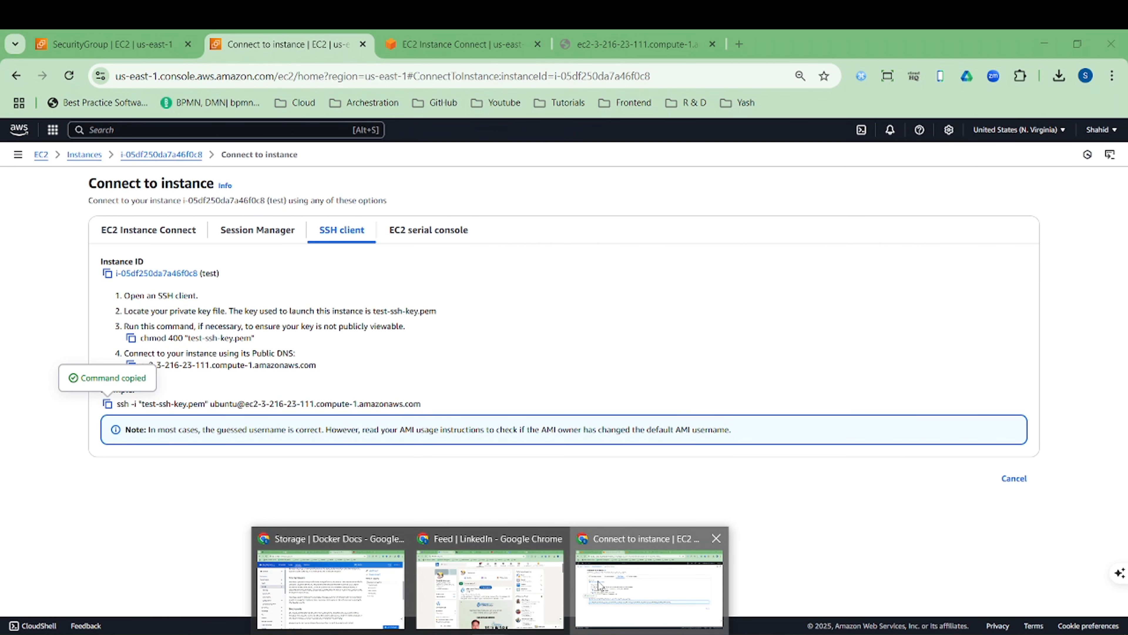
Step: Switch to the browser, search for "my ip address" in a new tab and open the whatismyipaddress.com result
click(650, 591)
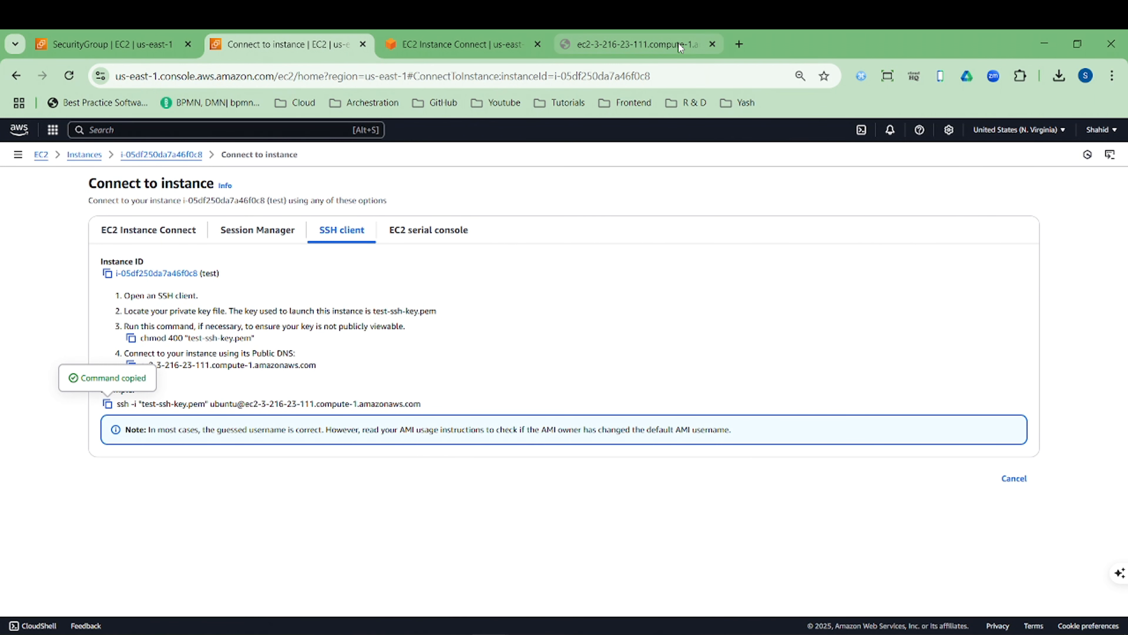
click(739, 42)
text(i)
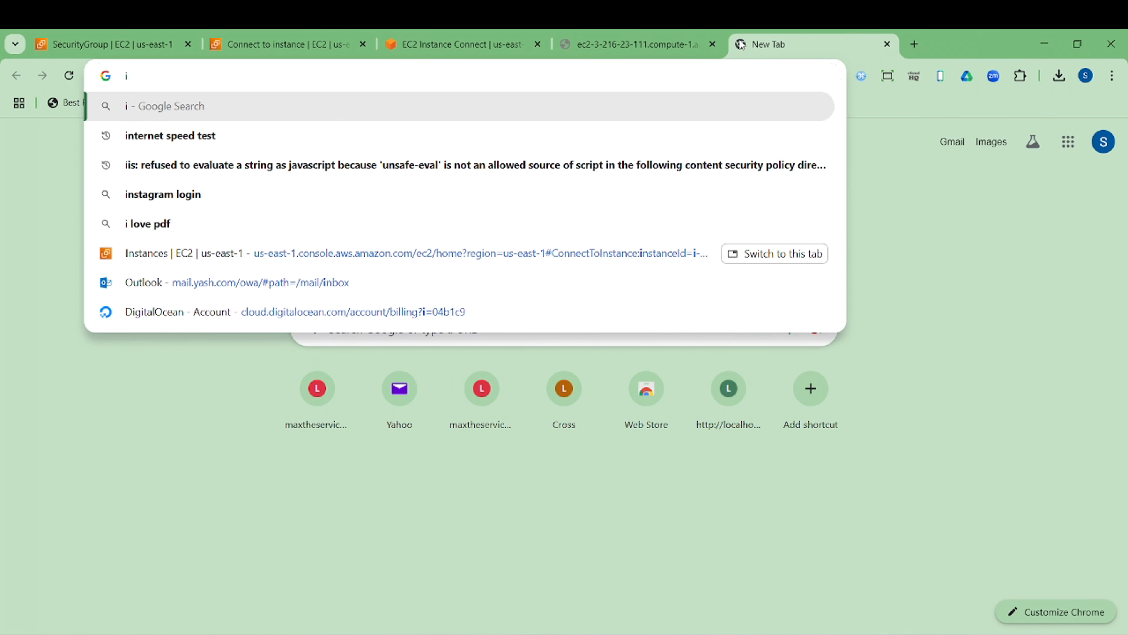
key(BackSpace)
text(myu)
key(BackSpace)
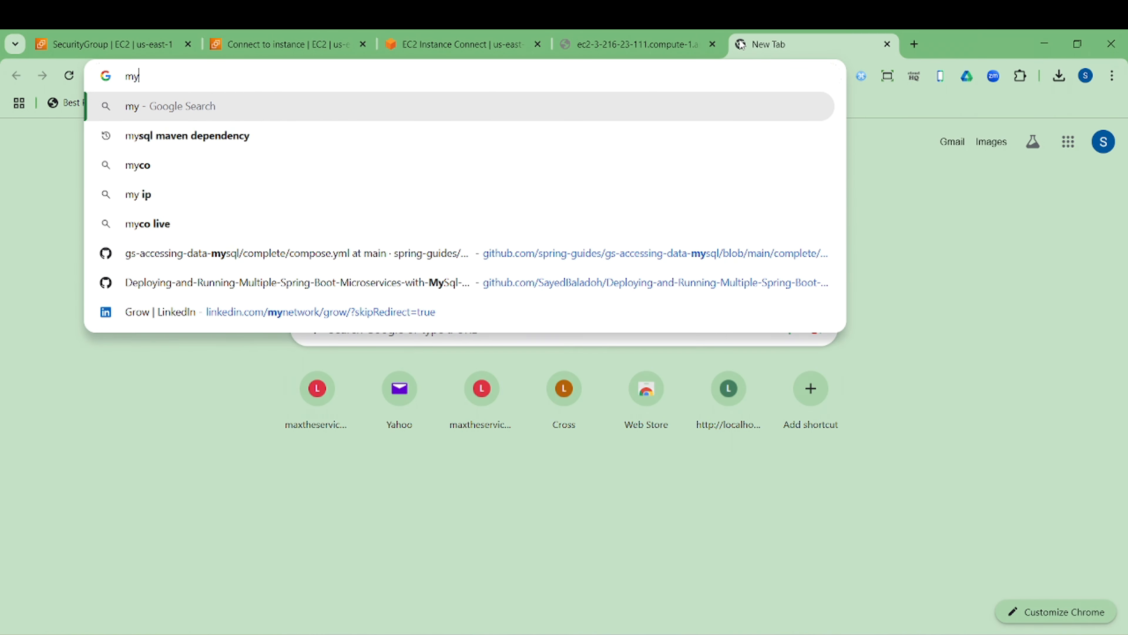
text(ip)
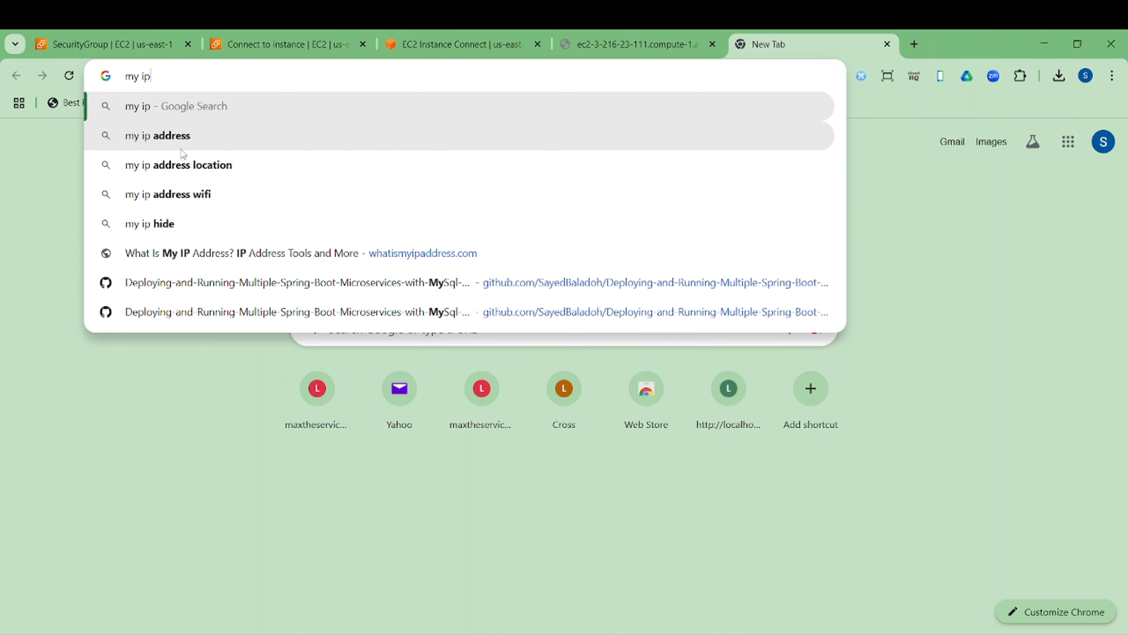
click(183, 151)
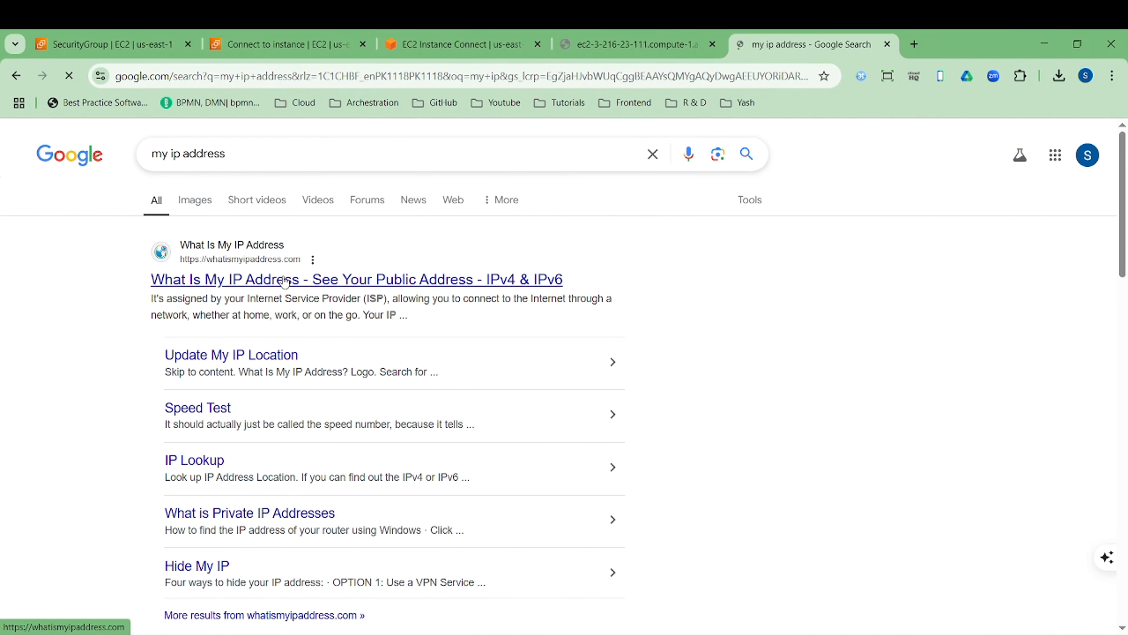
click(285, 282)
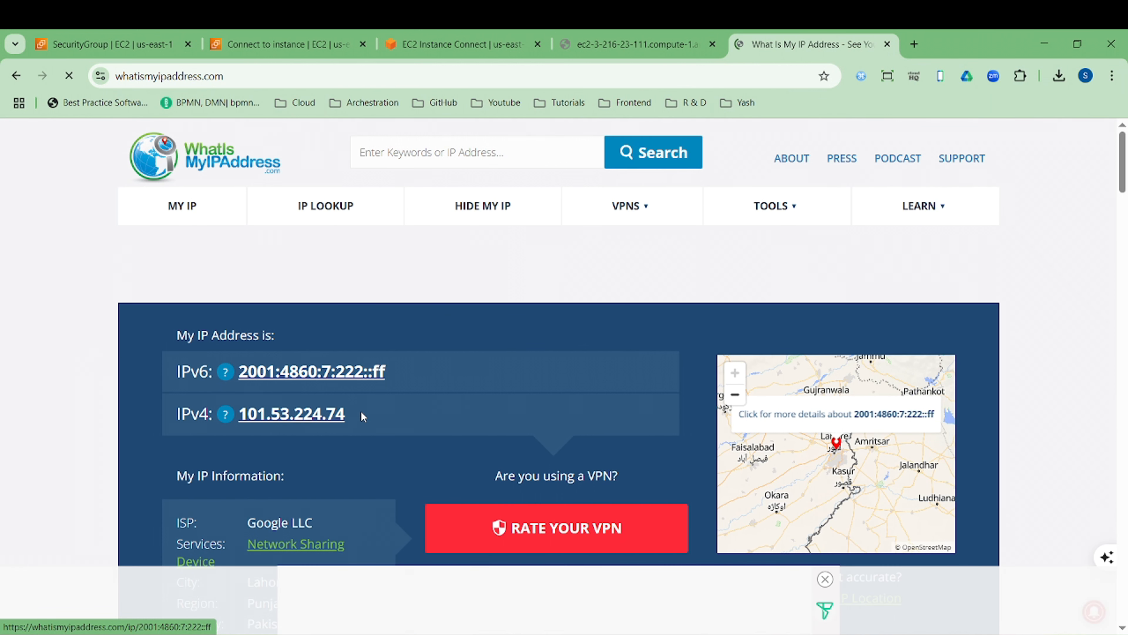
Step: Copy the computer's public IPv4 address and return to the launch-wizard-2 security group page
drag(361, 416, 235, 415)
key(ctrl+c)
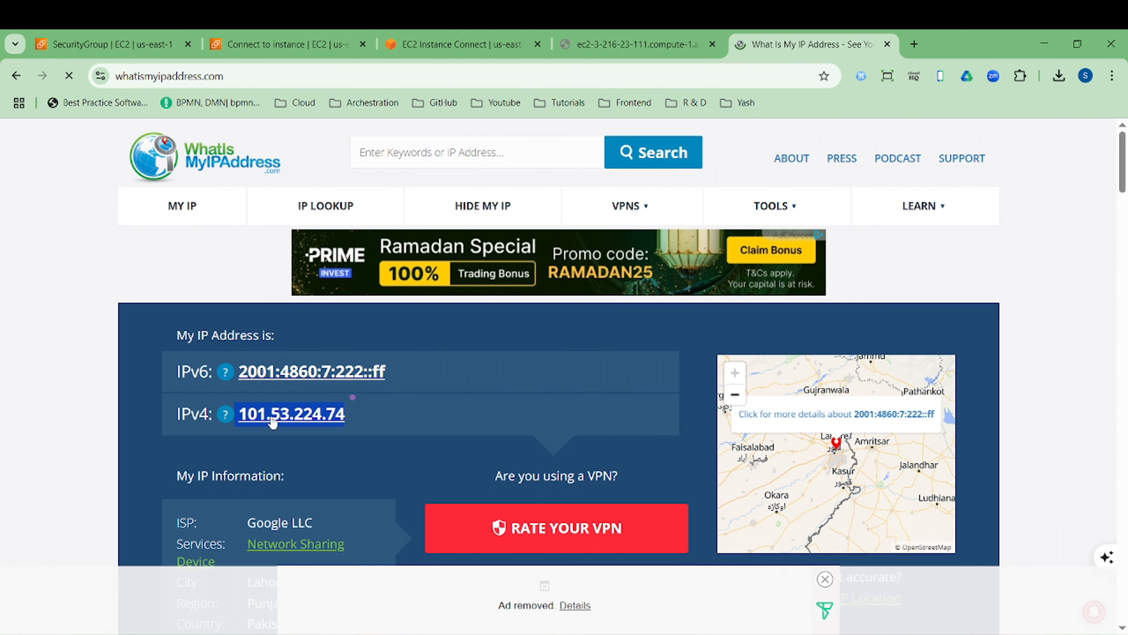
click(286, 43)
click(439, 41)
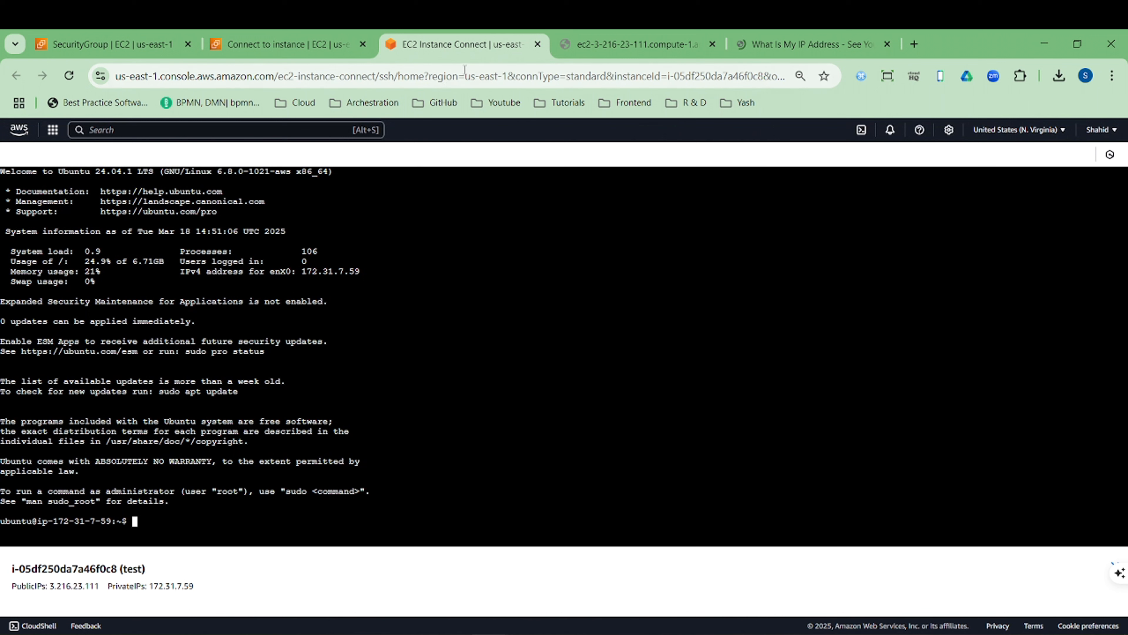
click(97, 44)
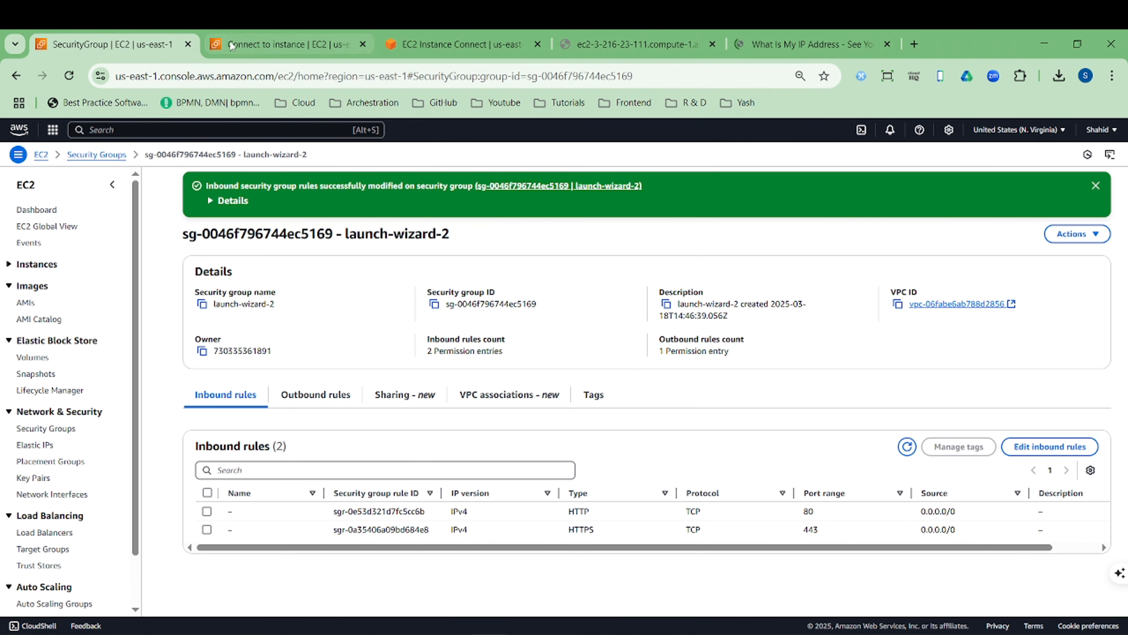
Step: Edit the launch-wizard-2 security group's inbound rules and add a new rule of type SSH
click(257, 43)
click(152, 43)
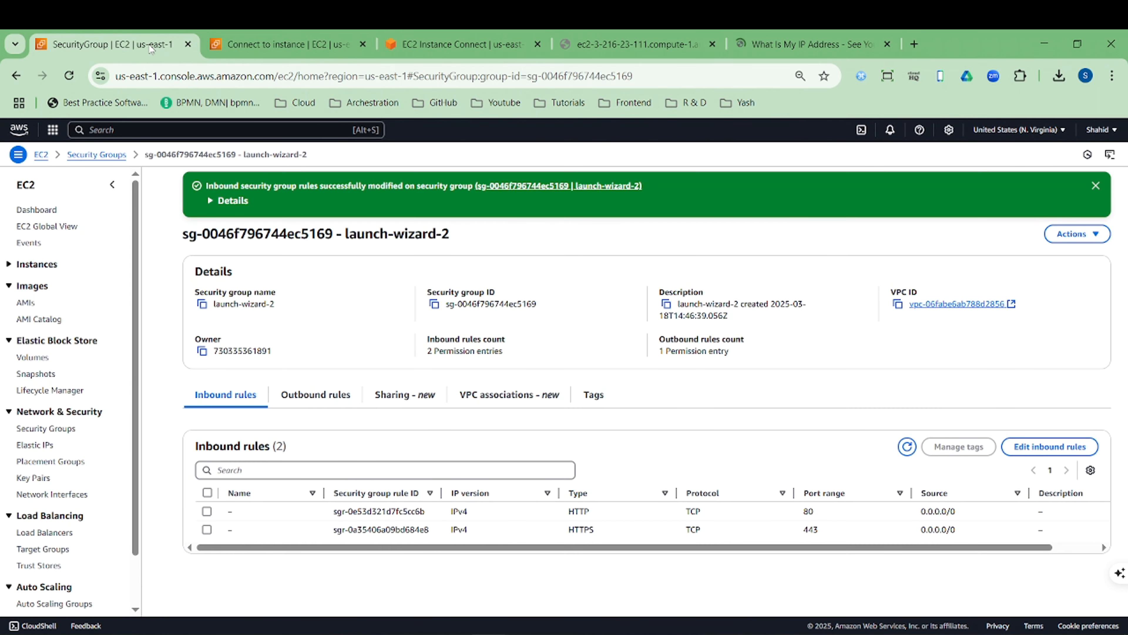
click(1040, 444)
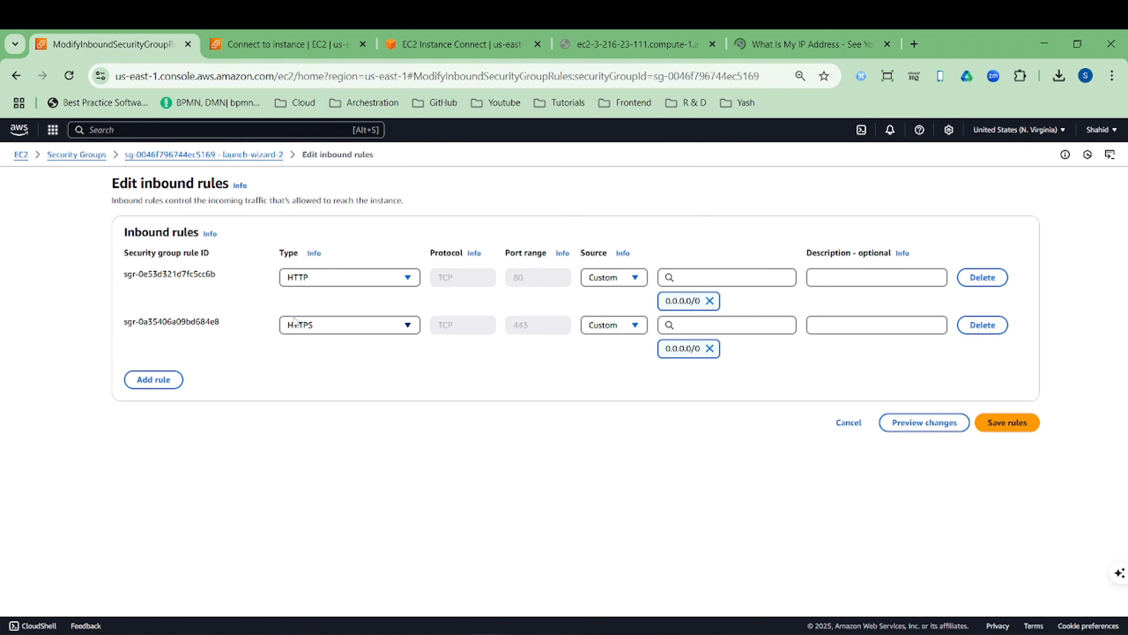
click(160, 379)
click(354, 374)
text(ssh)
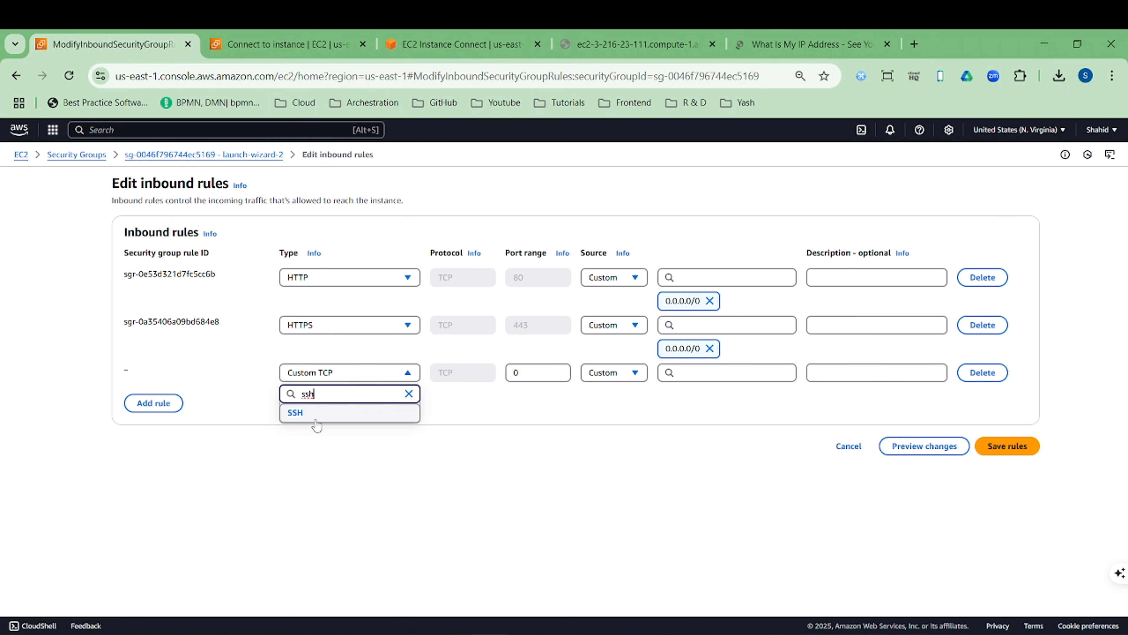
click(311, 413)
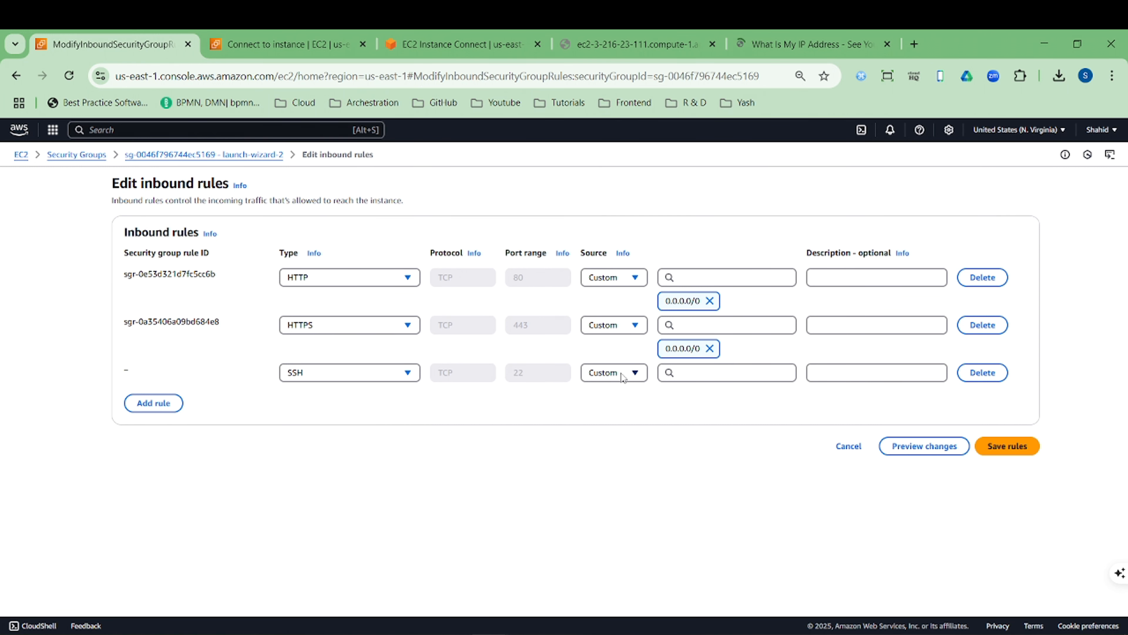
Step: Try to use the copied public IPv4 address as the SSH rule's custom source, also trying Anywhere-IPv4
click(719, 377)
key(ctrl+v)
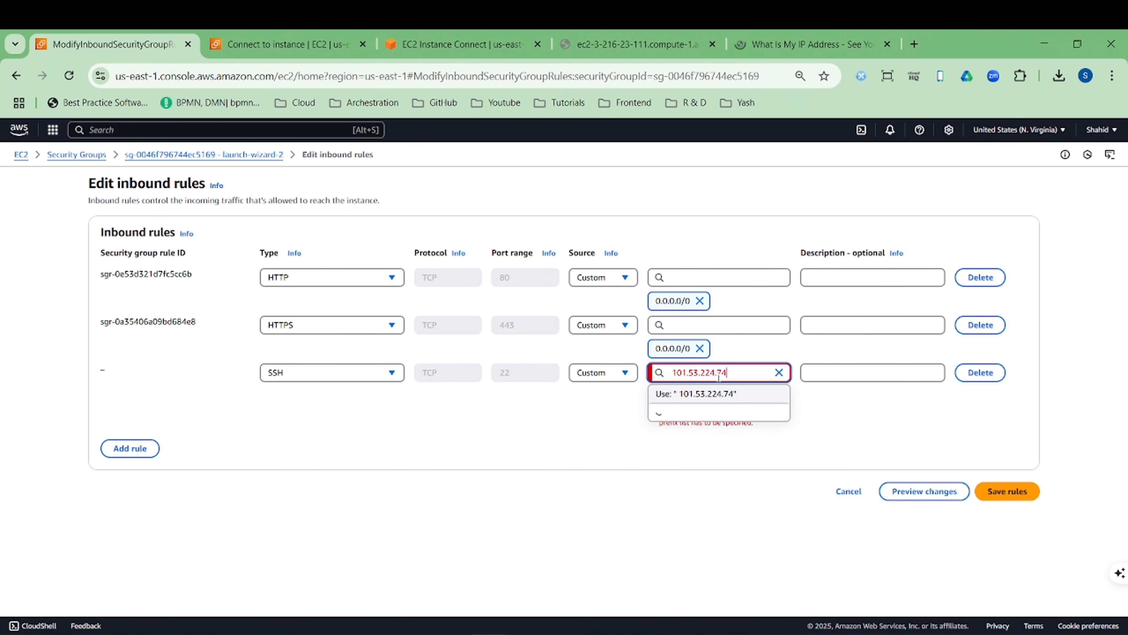
click(713, 394)
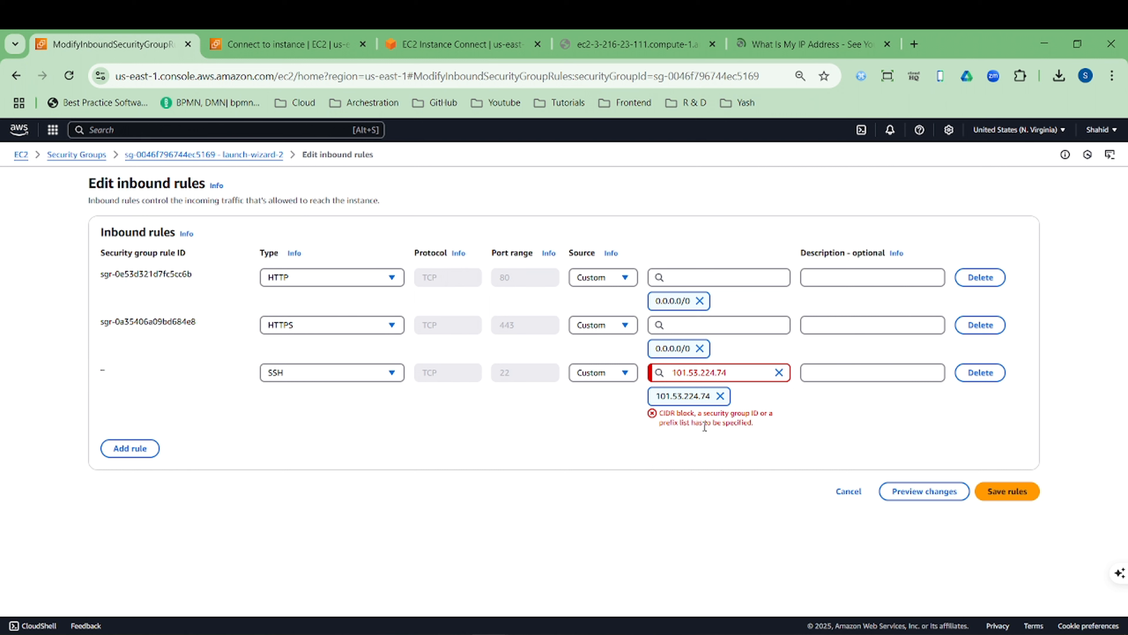
click(608, 372)
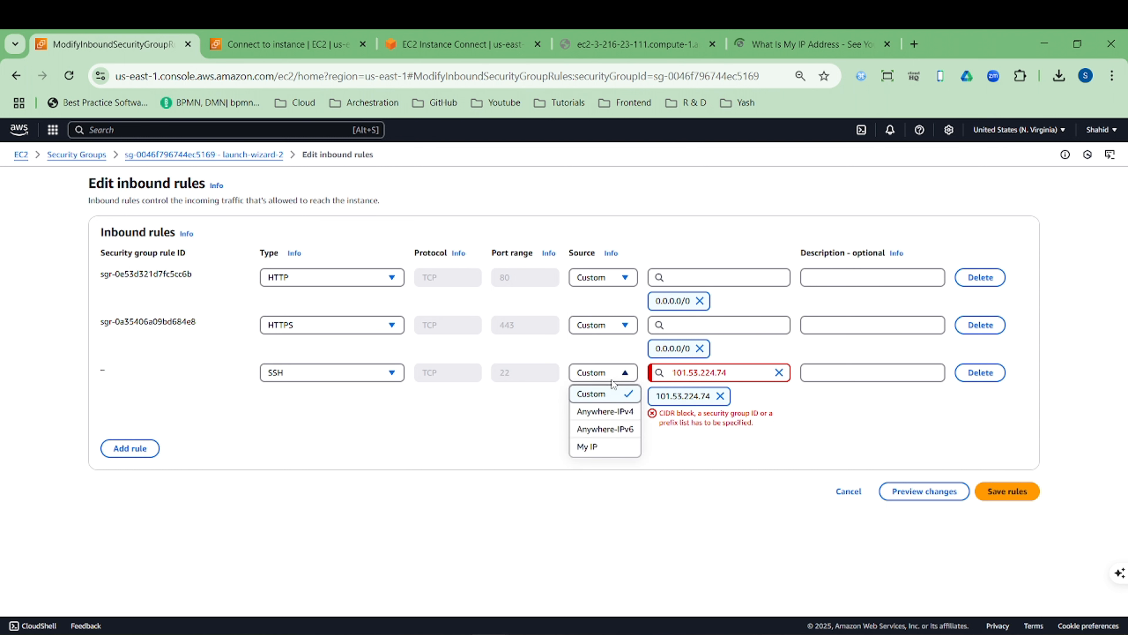
click(610, 412)
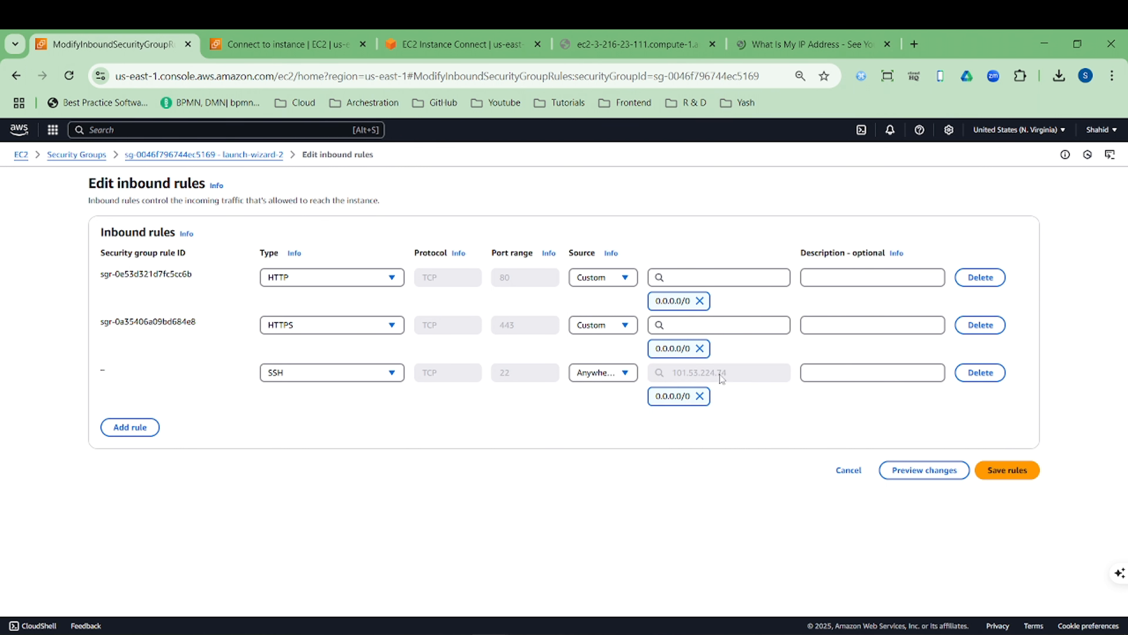
click(699, 395)
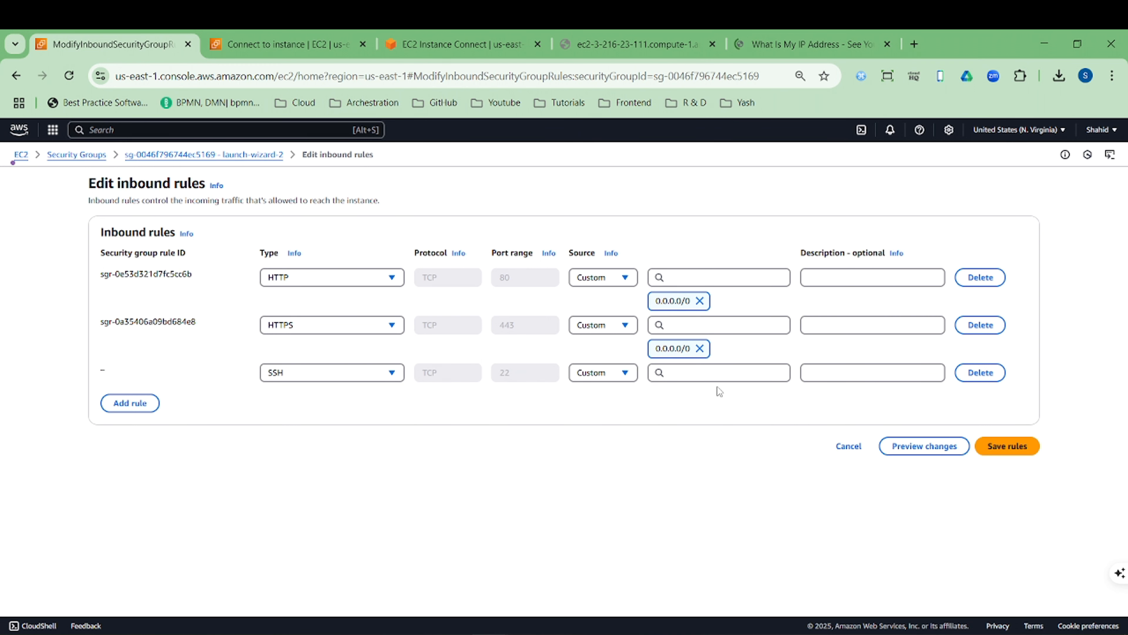
key(ctrl+v)
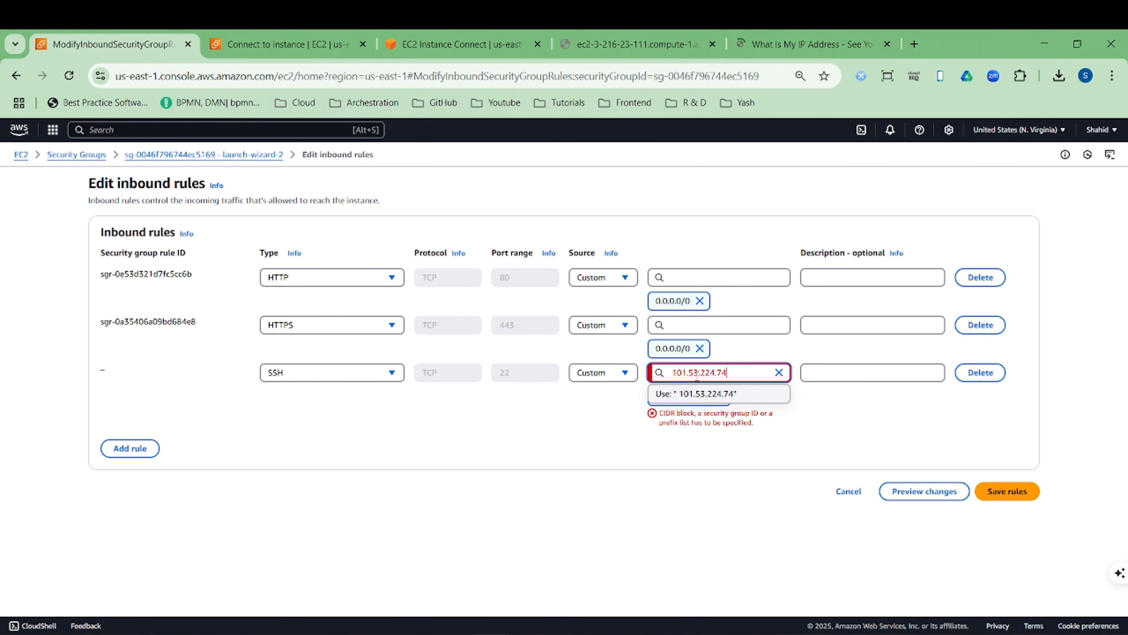
click(684, 397)
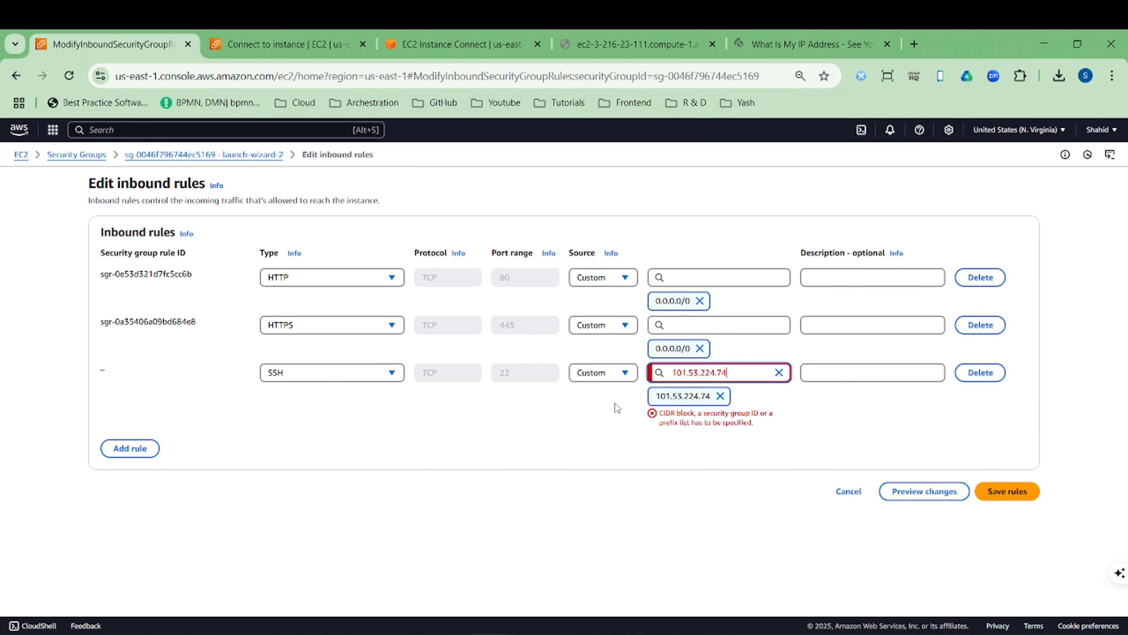
Step: Set the SSH rule's source to My IP, trying Anywhere-IPv6 first
click(609, 379)
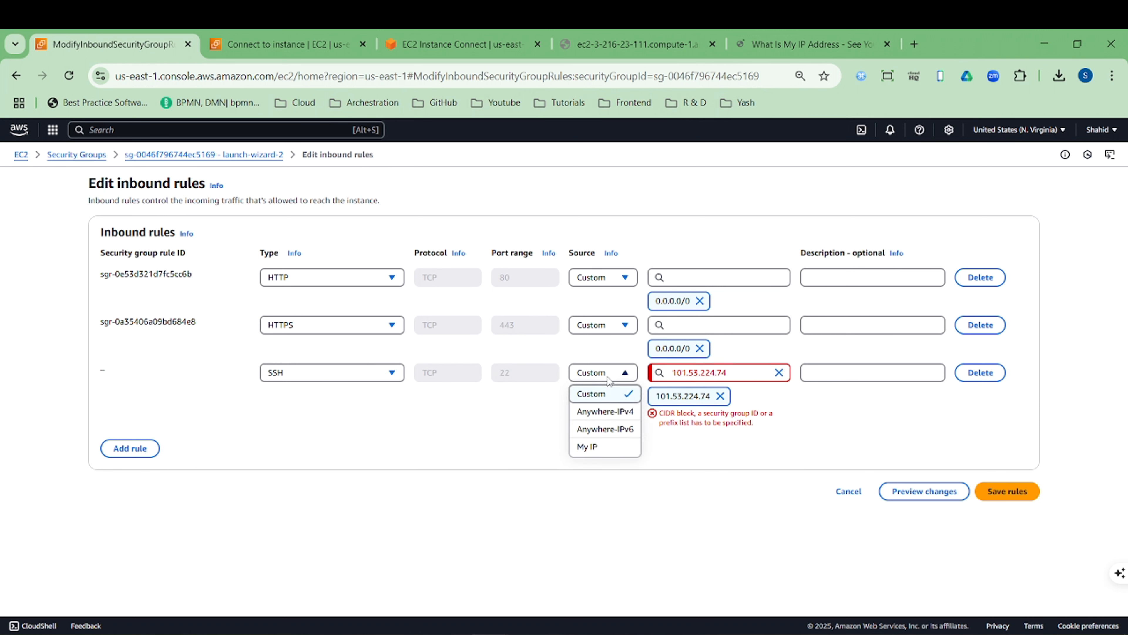
click(604, 429)
click(601, 375)
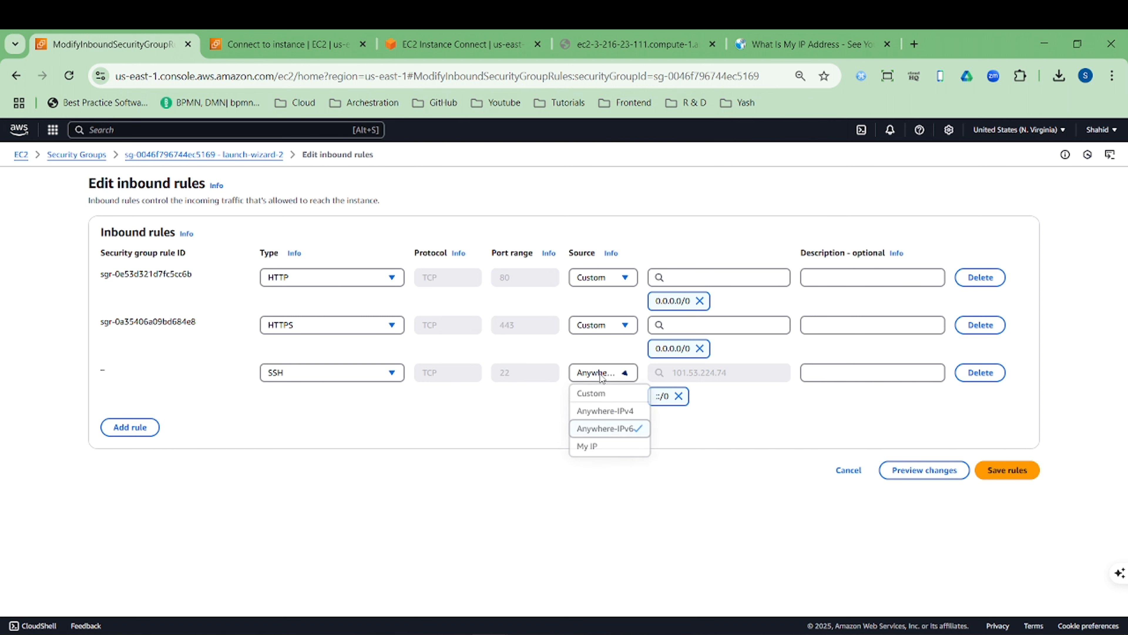
click(594, 448)
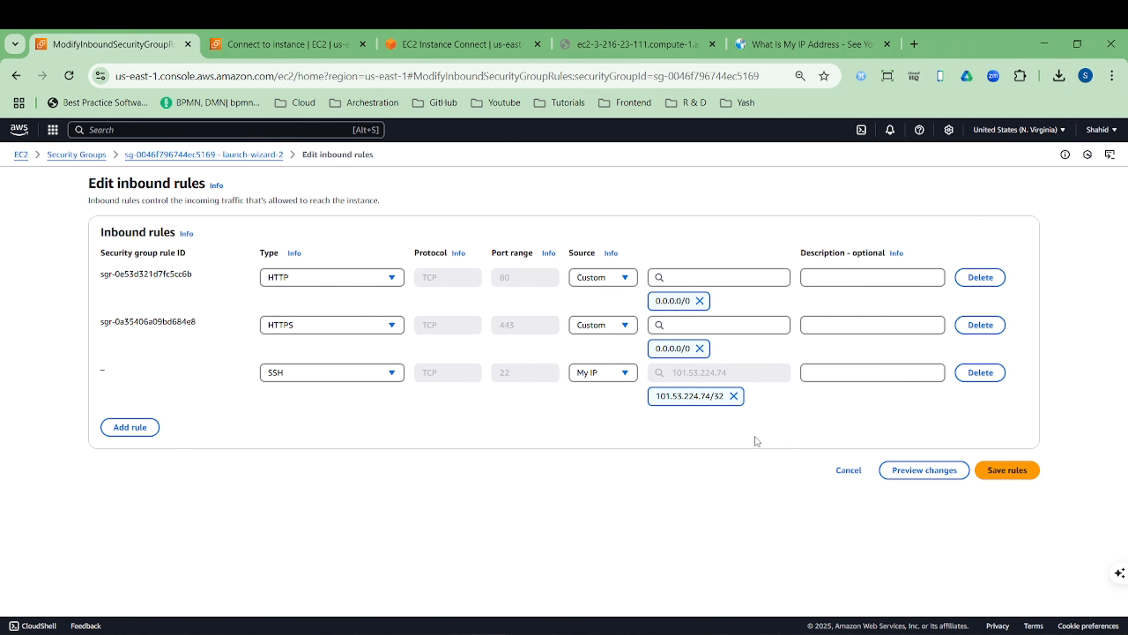
Step: Check the IPv4 address on the whatismyipaddress.com page, return to the inbound rules and save them
click(823, 43)
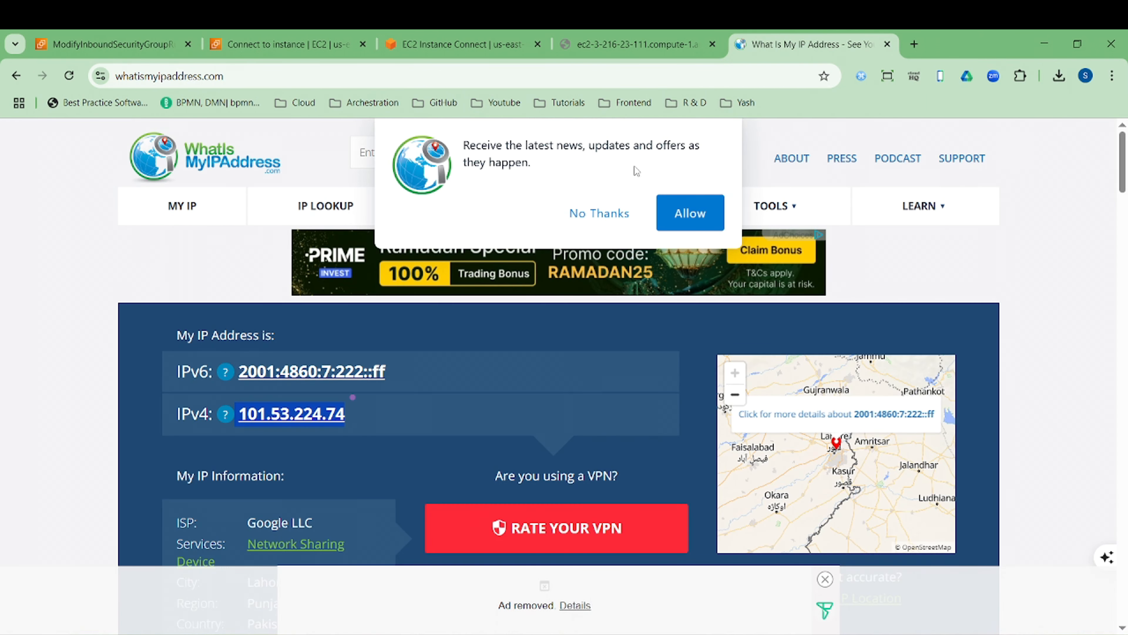
click(141, 44)
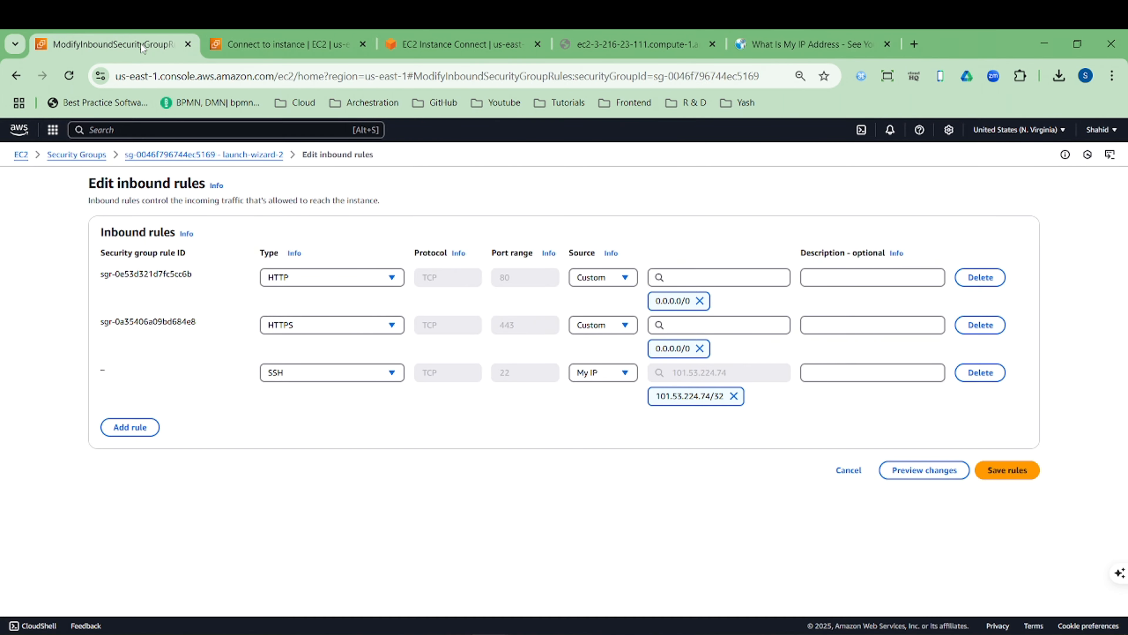
click(1009, 470)
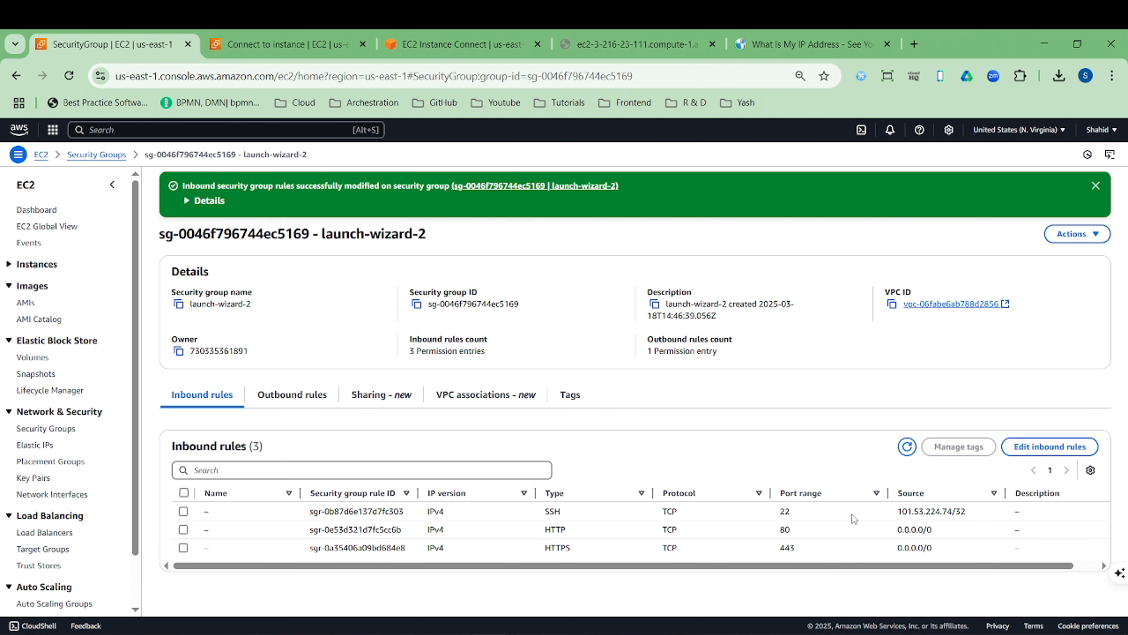
Step: Switch to the Ubuntu terminal, interrupt the hanging ssh command and rerun it with test-ssh-key.pem
click(525, 633)
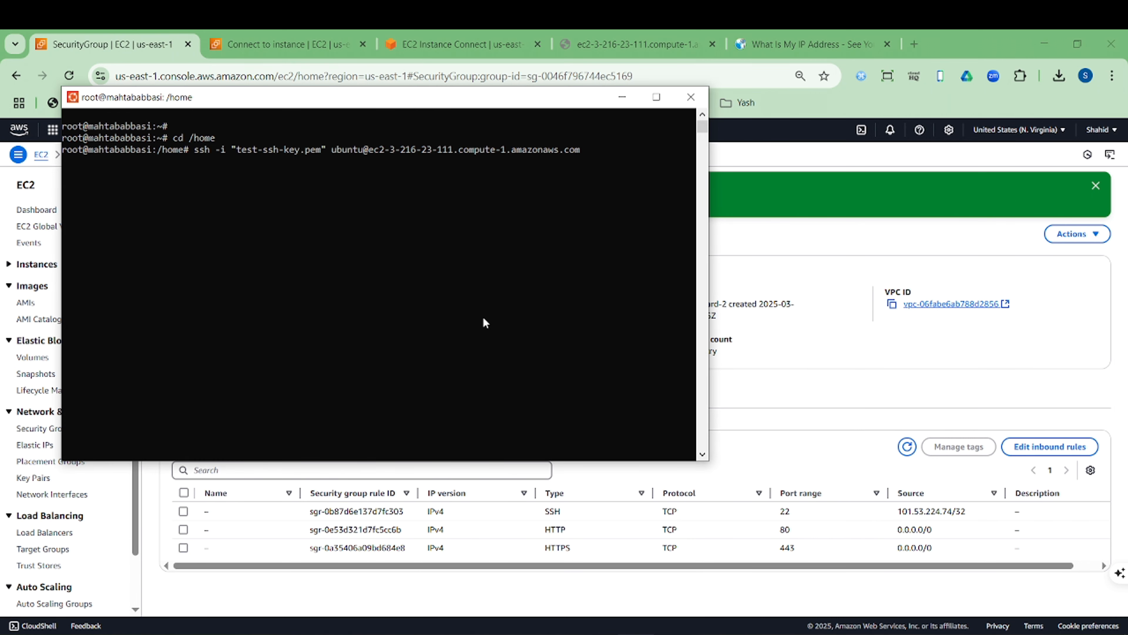
key(ctrl+c)
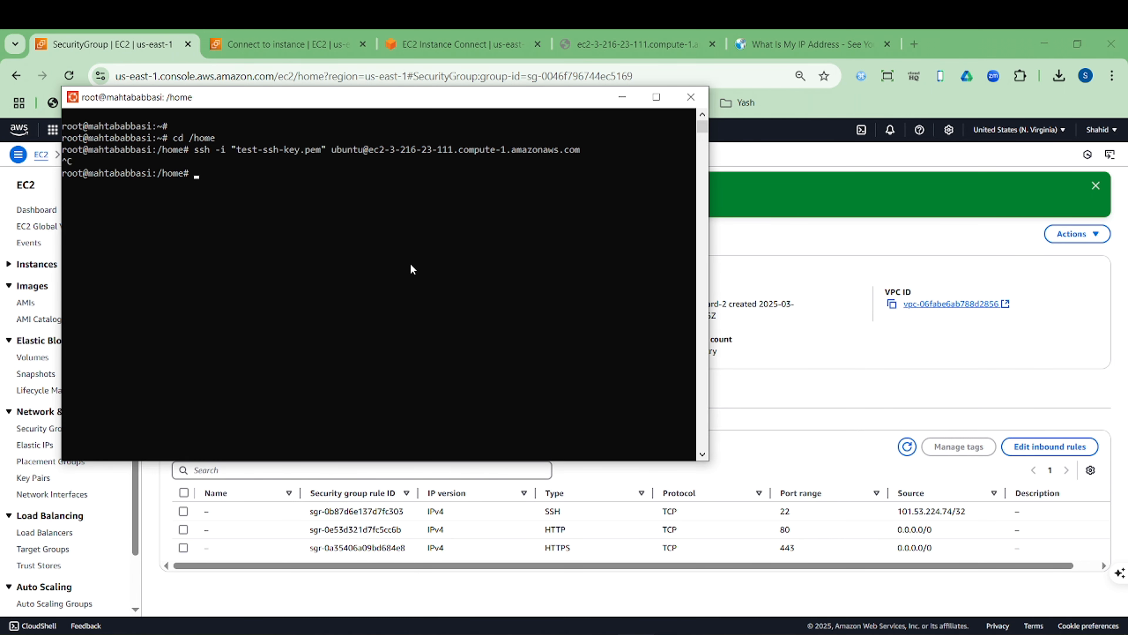
key(Up)
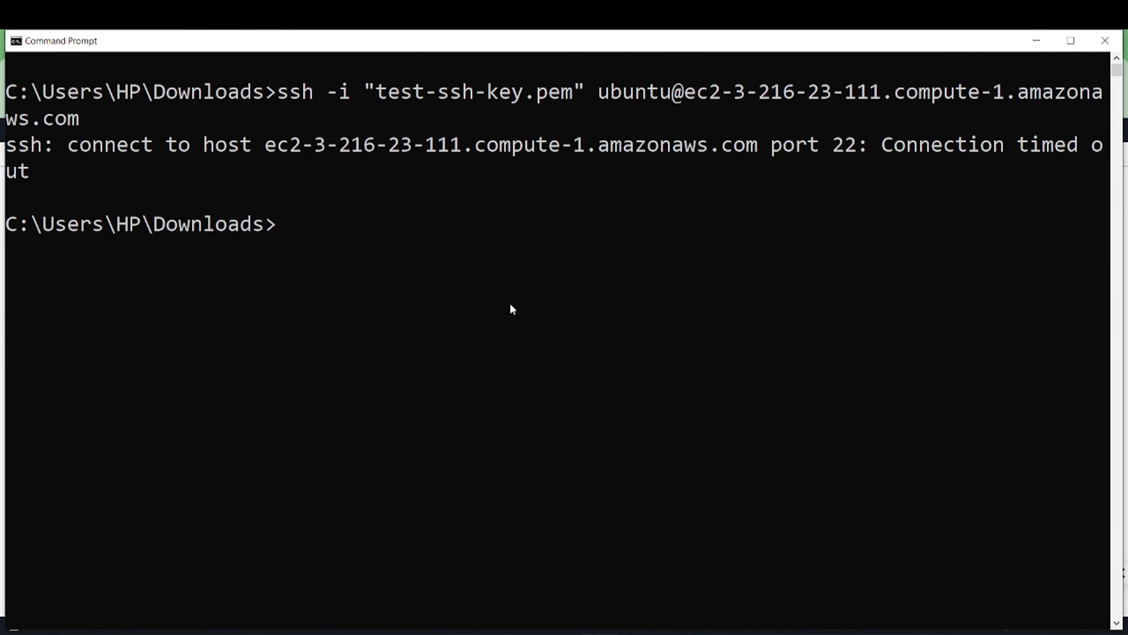
Step: In Command Prompt, rerun the ssh login to the EC2 instance as ubuntu with test-ssh-key.pem, and return to the Ubuntu terminal
click(511, 306)
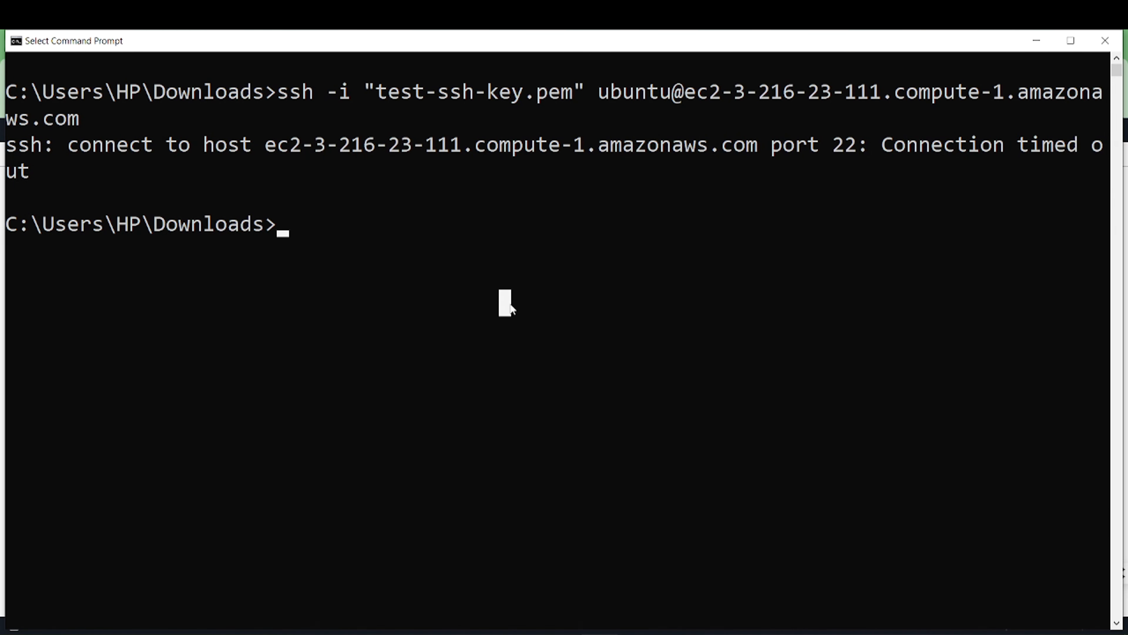
key(Up)
key(Return)
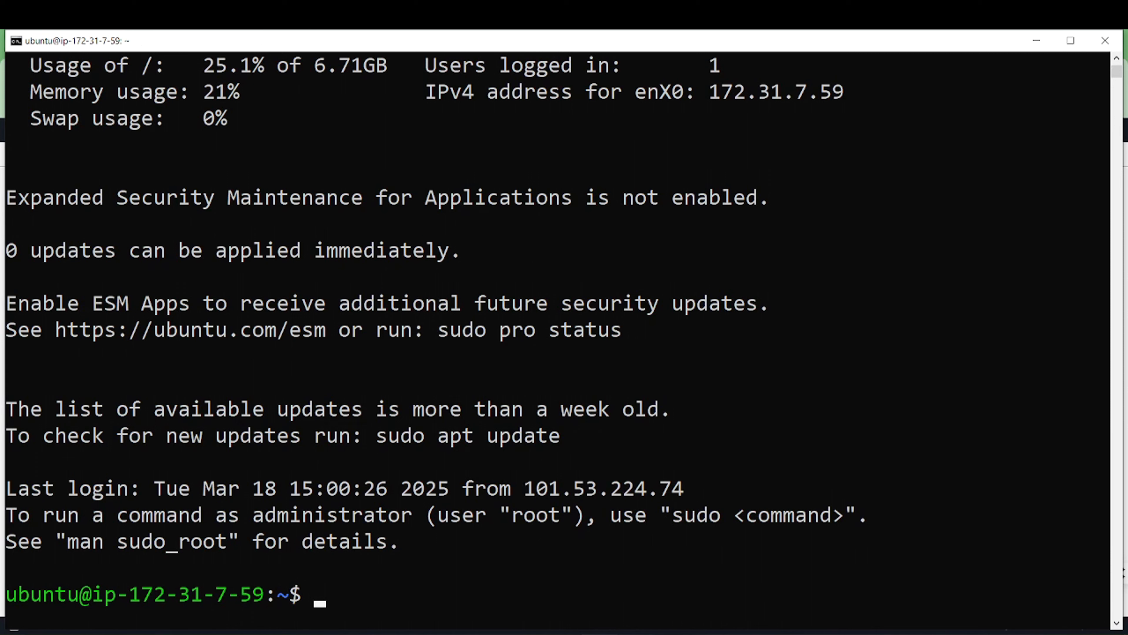
key(alt+Tab)
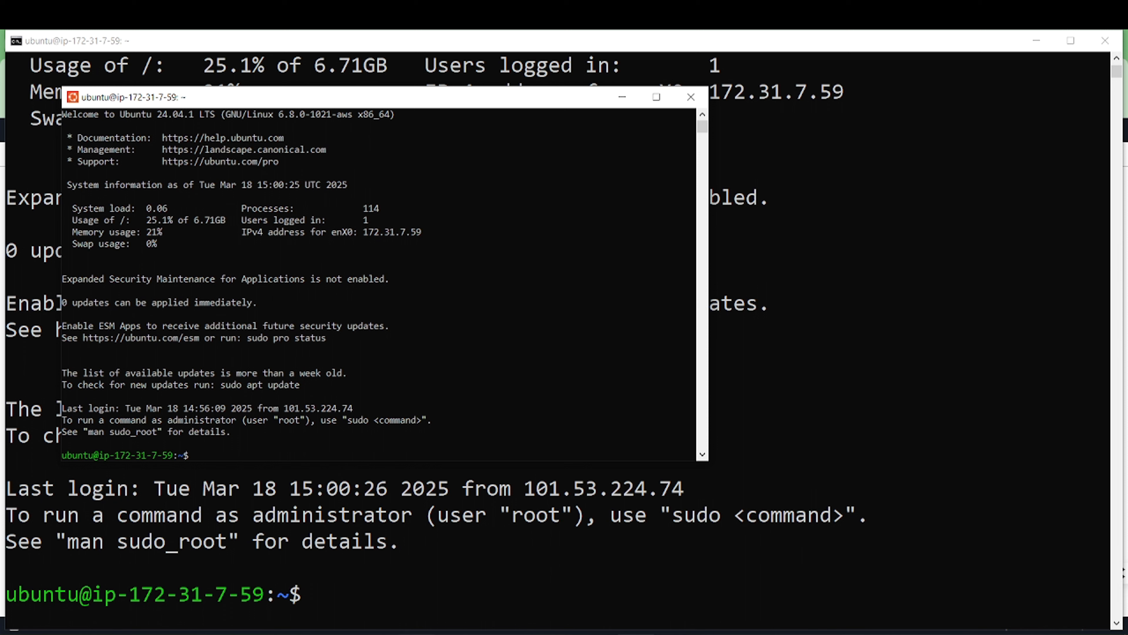
Step: Switch to the EC2 console in the browser, dismiss the success notification and reopen launch-wizard-2 from the Security Groups list
mouse_move(452, 634)
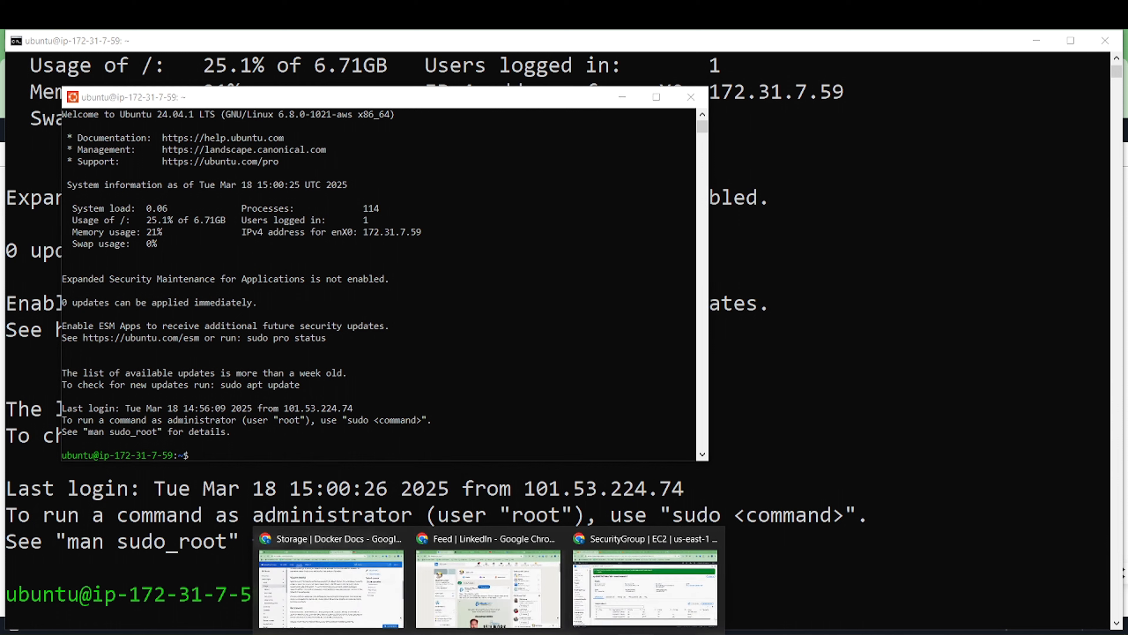
click(633, 609)
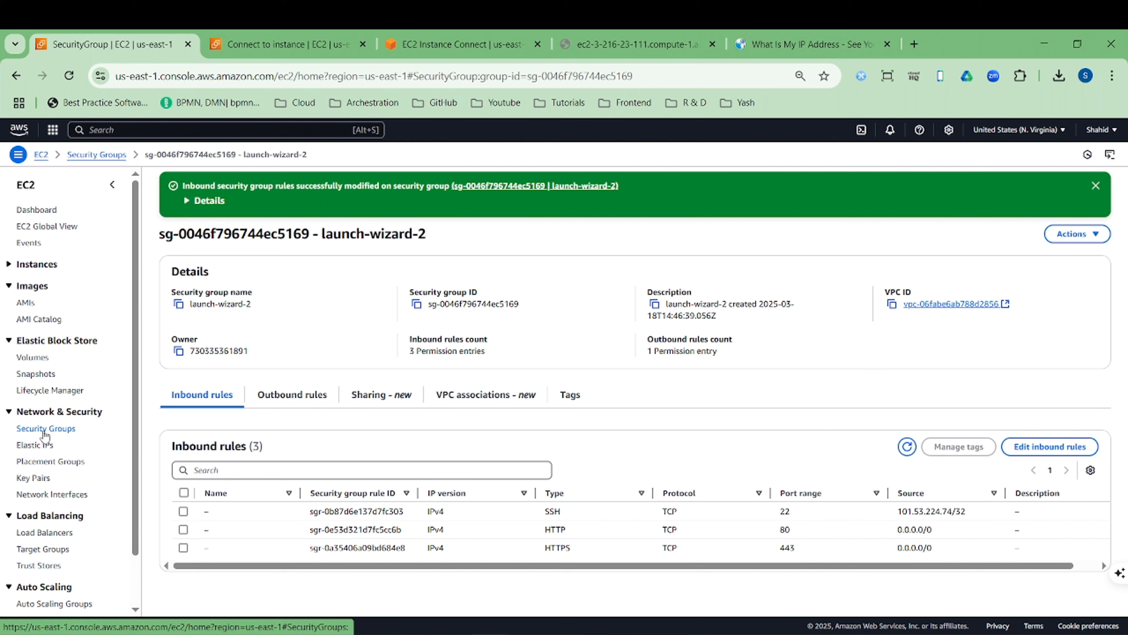
scroll(38, 420, down, 2)
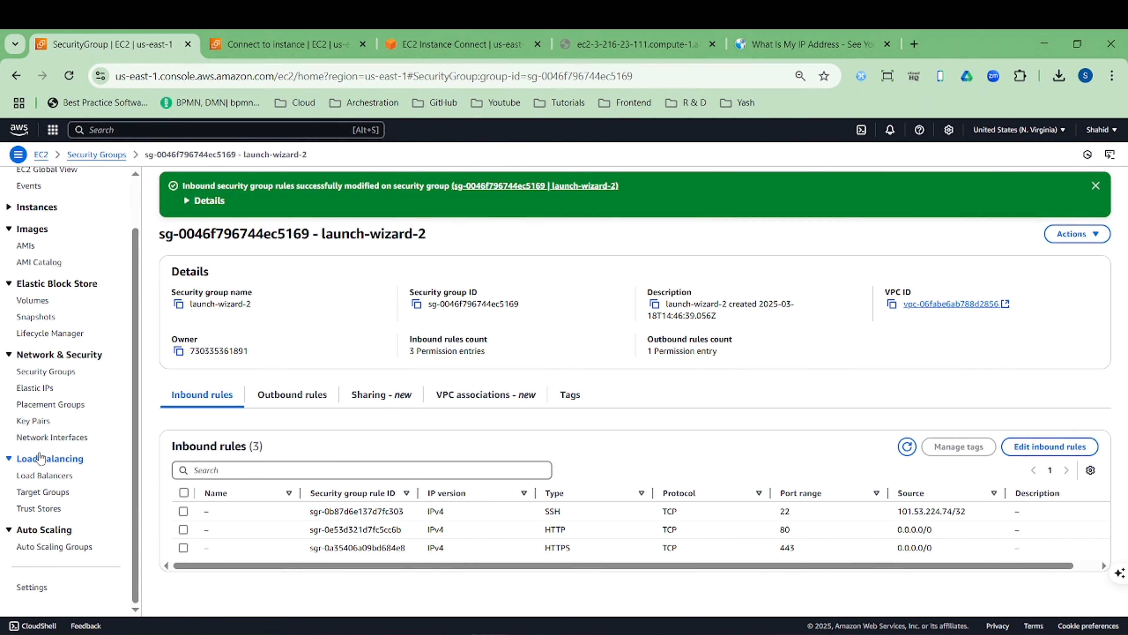
scroll(39, 458, up, 2)
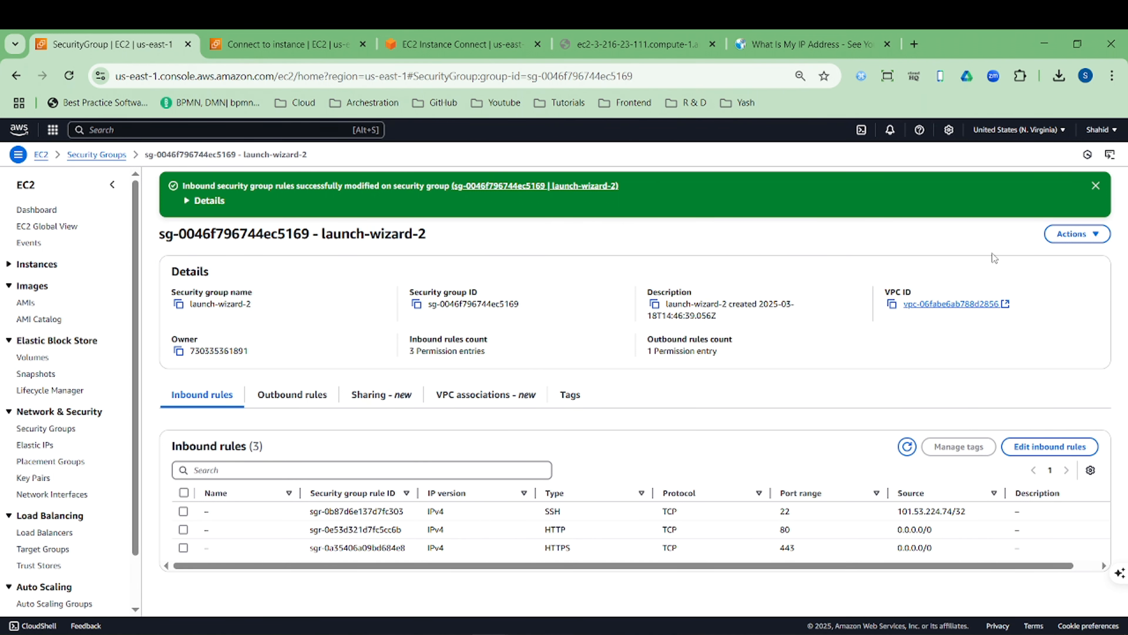
click(1096, 186)
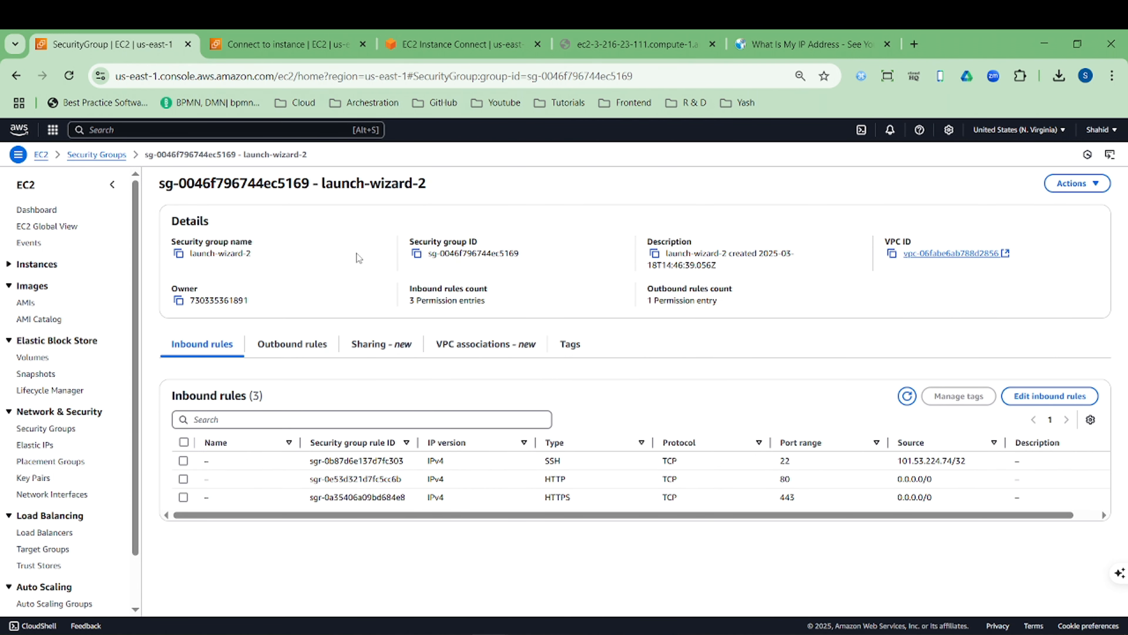
click(91, 155)
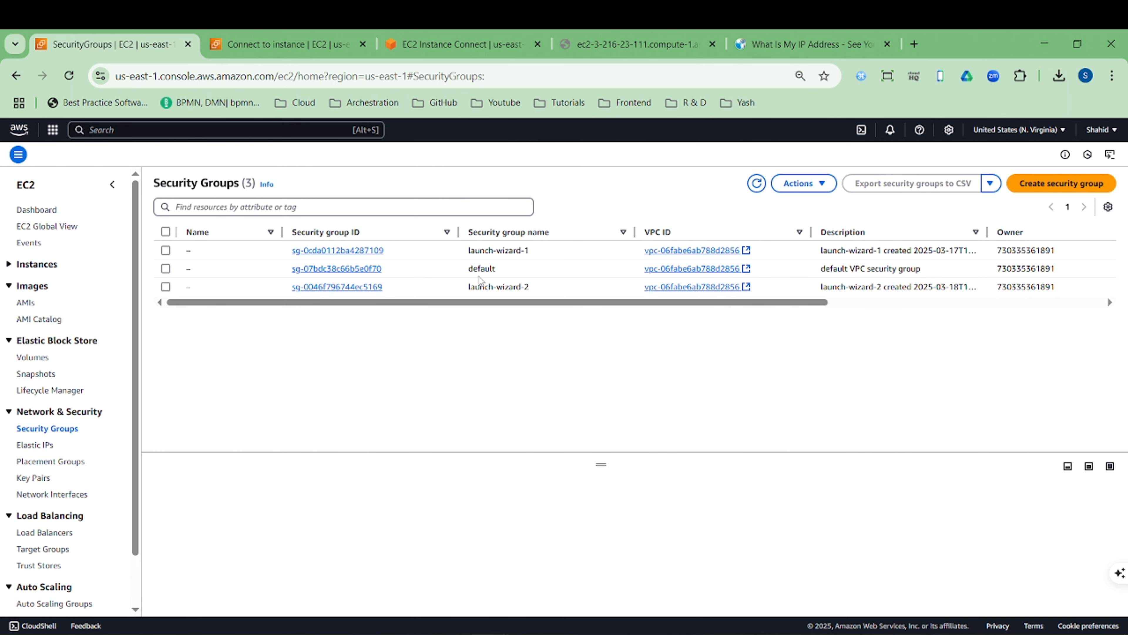
click(333, 288)
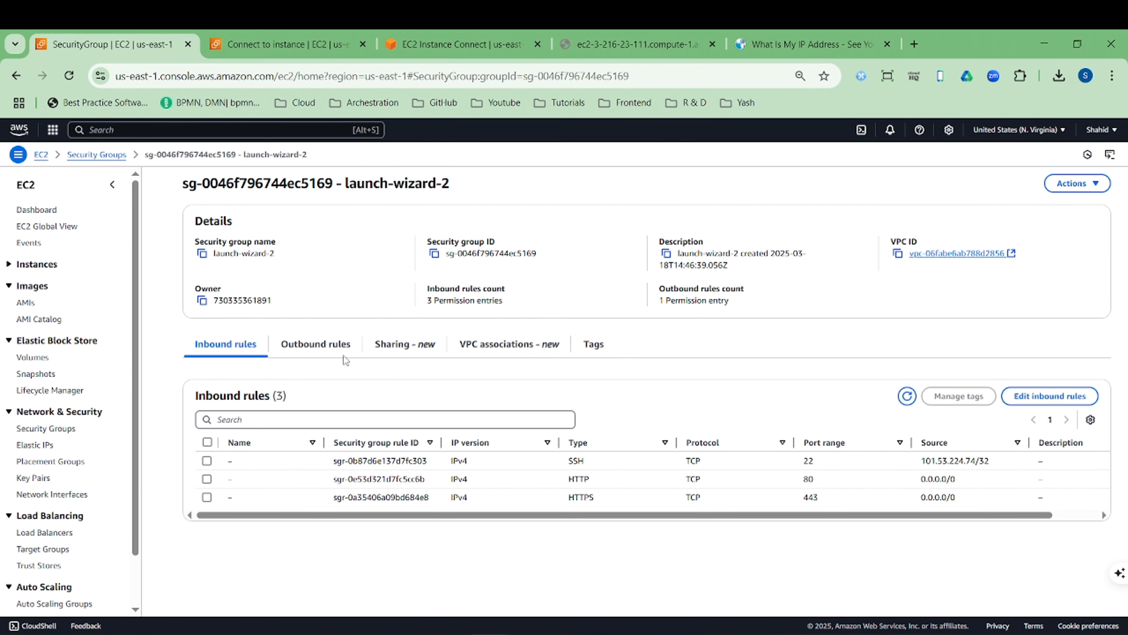
Step: Open the VPC linked to the launch-wizard-2 security group and view its CIDRs
click(960, 254)
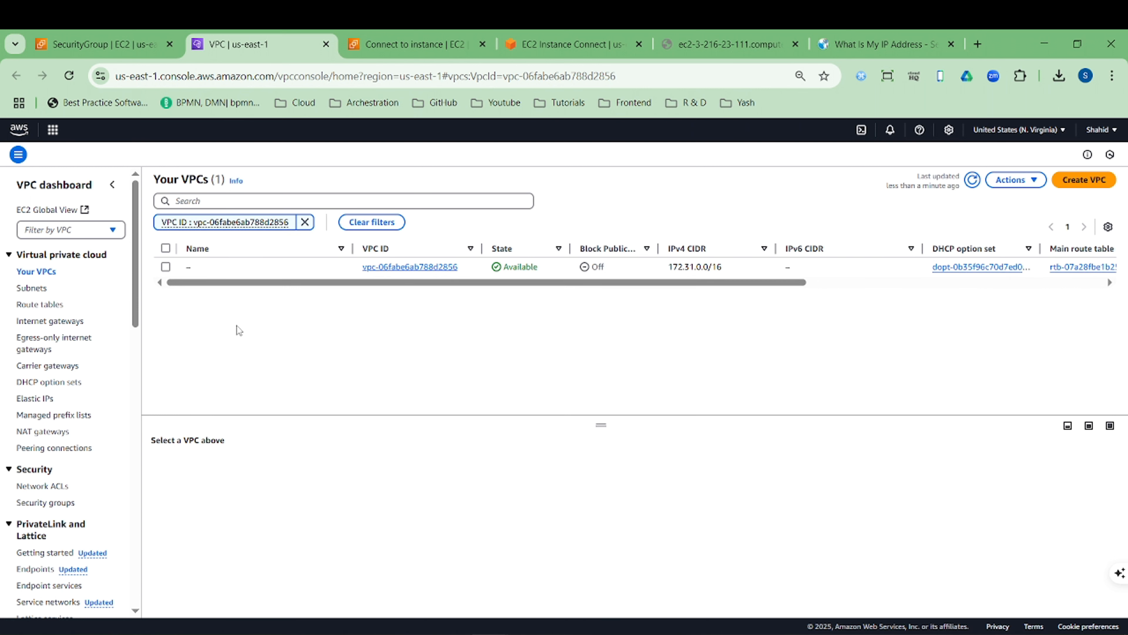
click(166, 266)
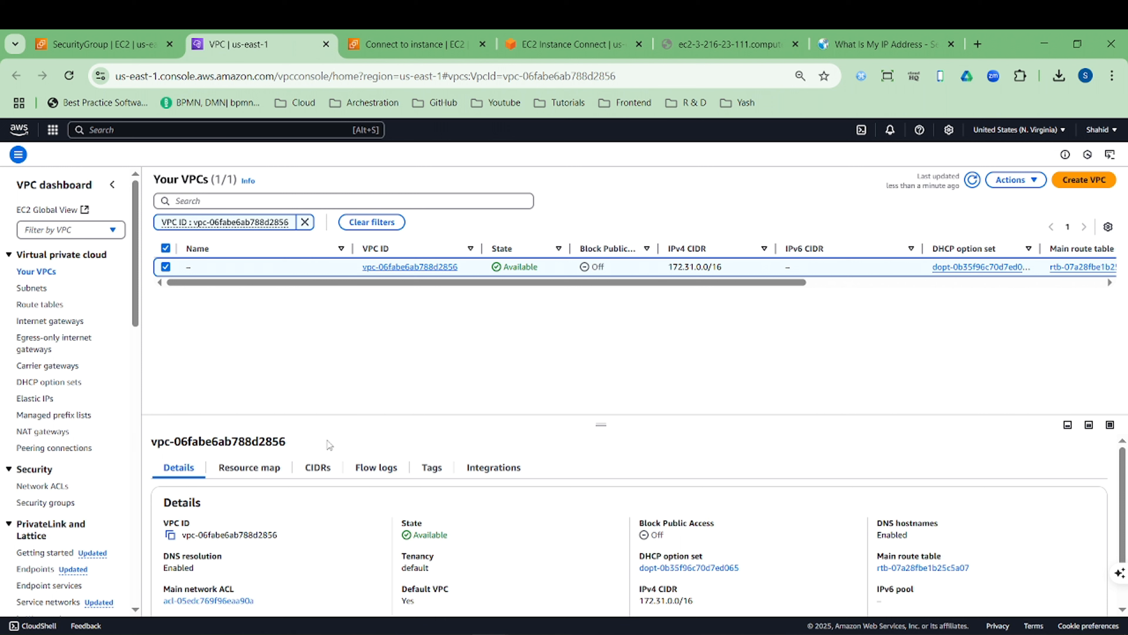
click(319, 470)
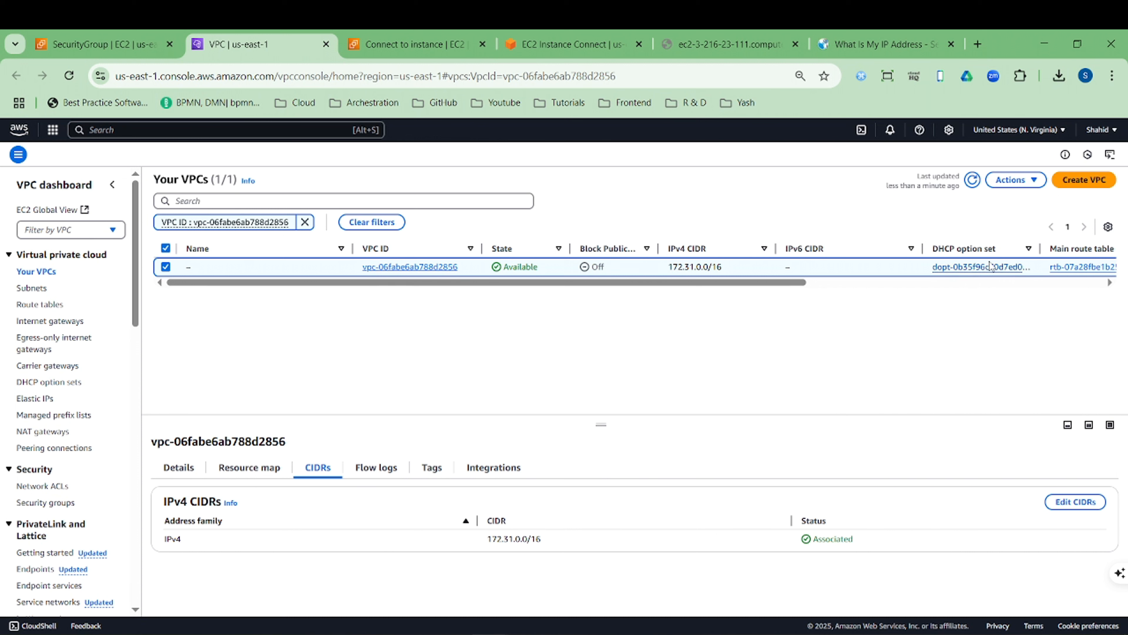
Step: Open the VPC's main route table and select it to view its details
click(1077, 267)
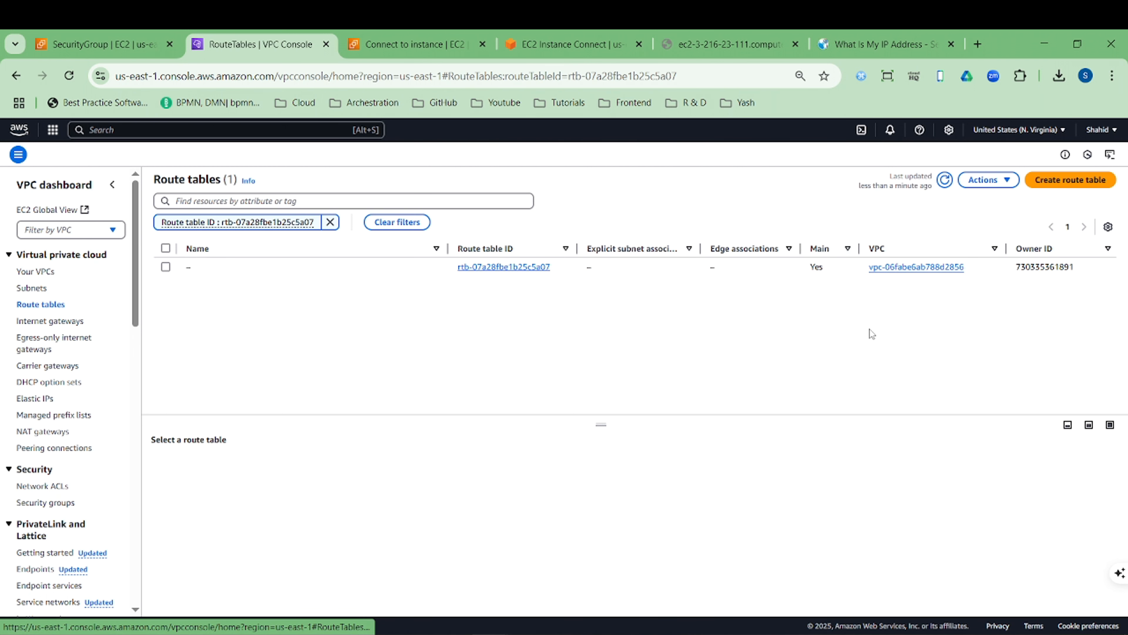
click(166, 267)
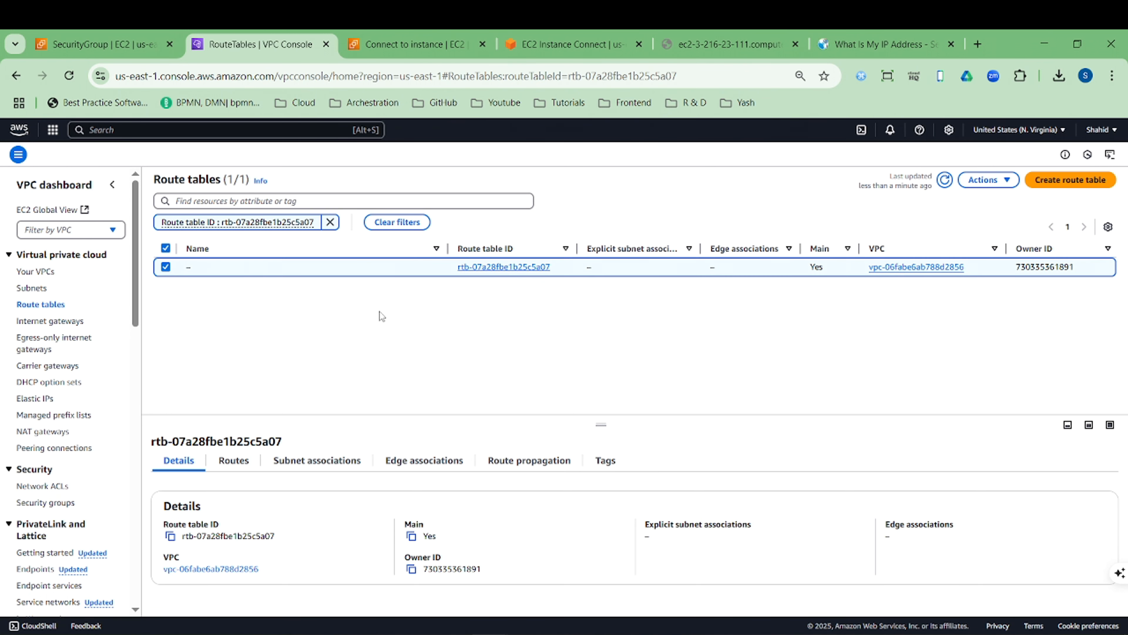
Step: View the main route table's routes, follow the 0.0.0.0/0 target to its internet gateway, and select the gateway to show its details
click(239, 462)
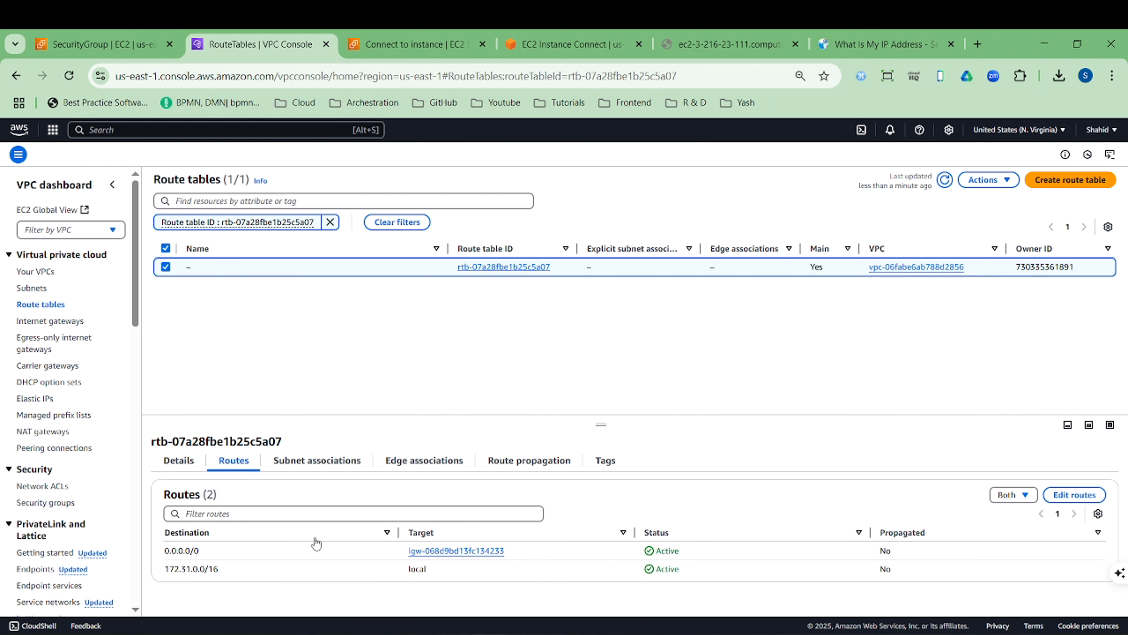
click(445, 553)
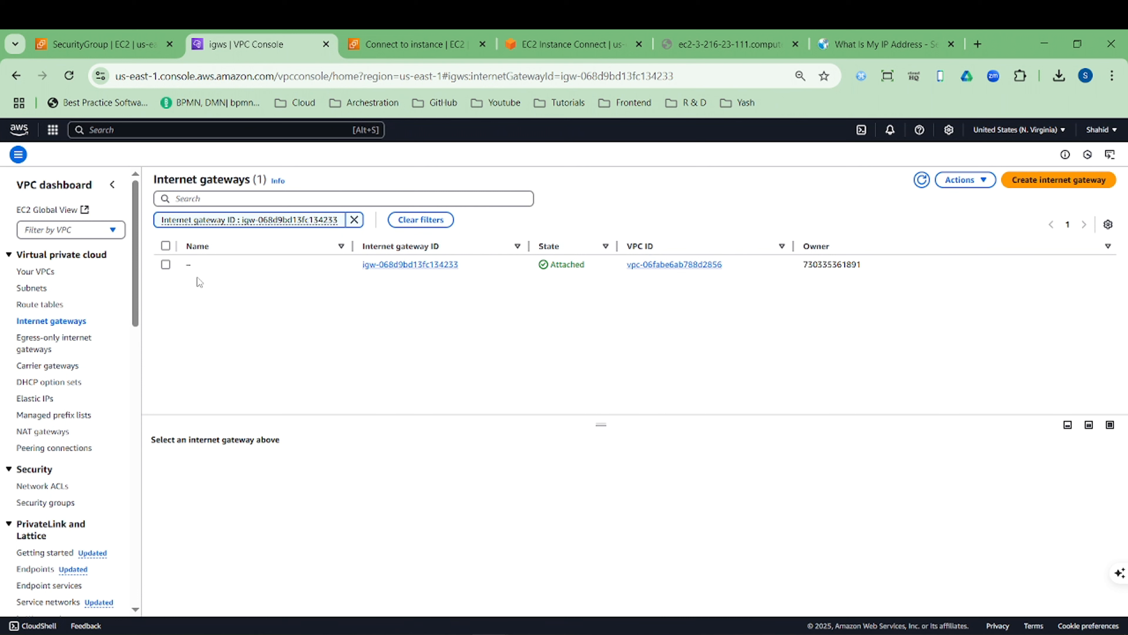
click(165, 264)
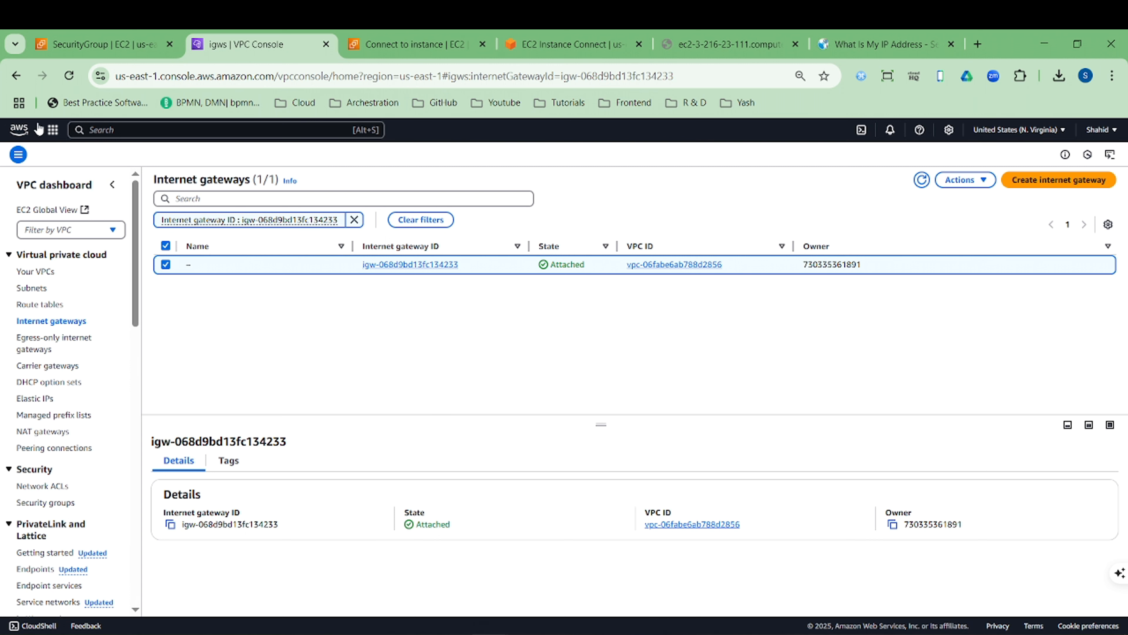
Step: Remove the 0.0.0.0/0 internet gateway route from the VPC's main route table and save the changes
click(53, 307)
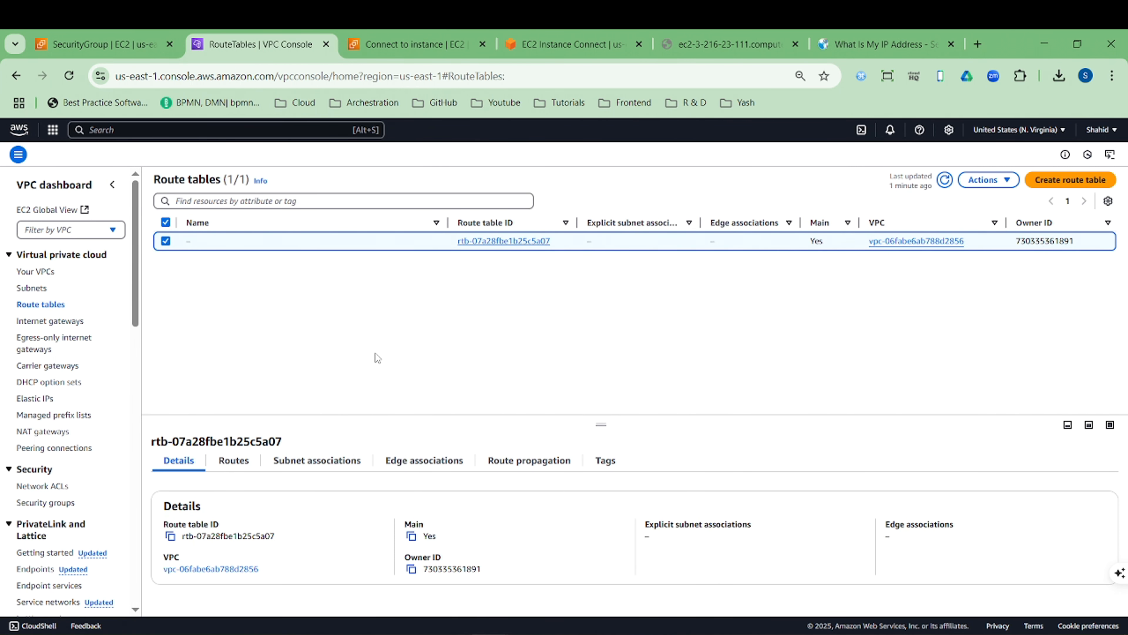
click(239, 462)
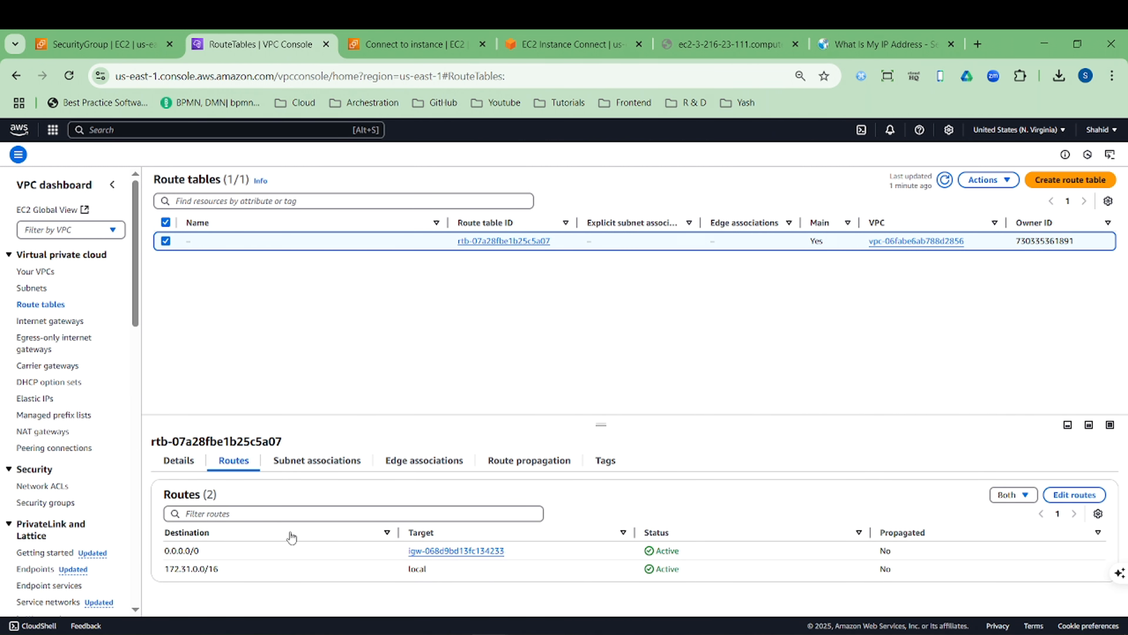
click(1074, 494)
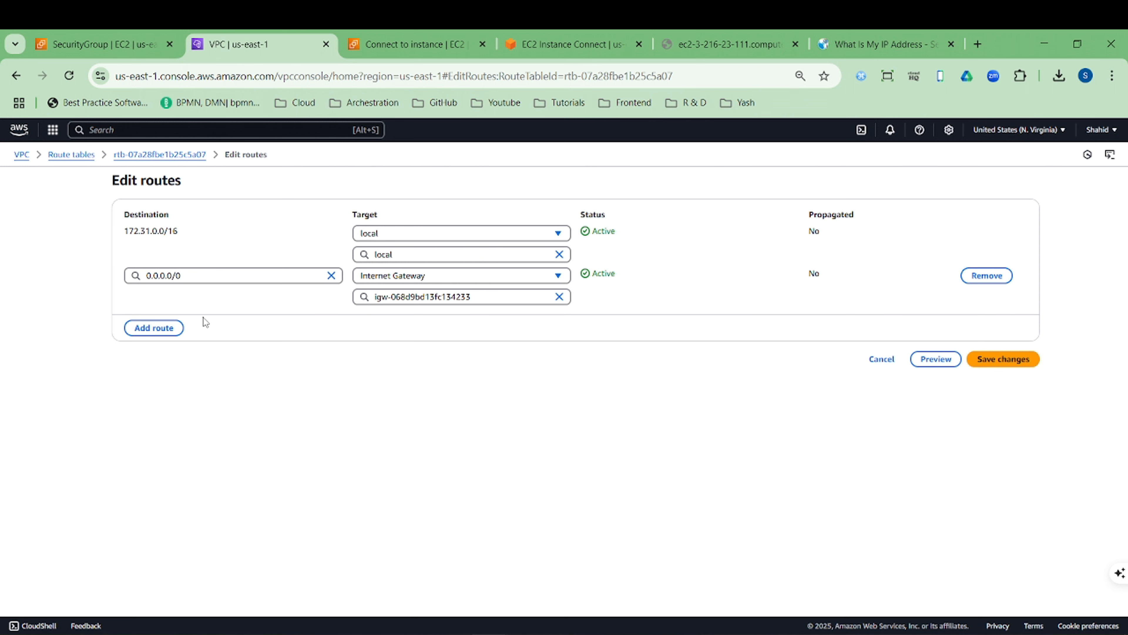
click(977, 275)
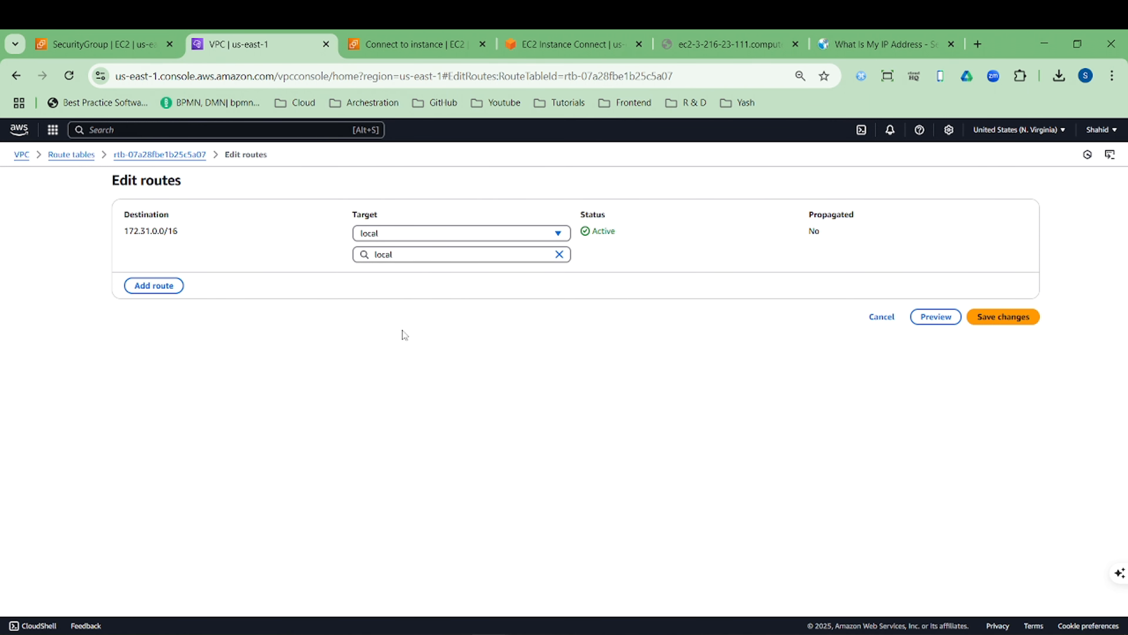
click(999, 317)
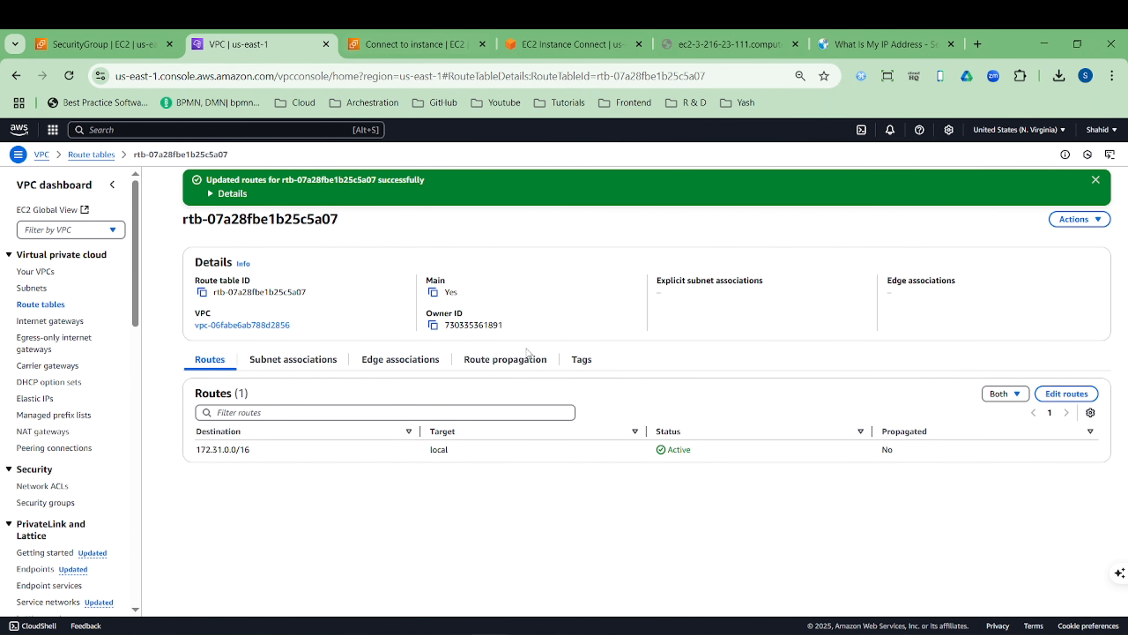
Step: Switch to the terminal with the open Ubuntu SSH session, close it, and launch a new Command Prompt
key(alt+Tab)
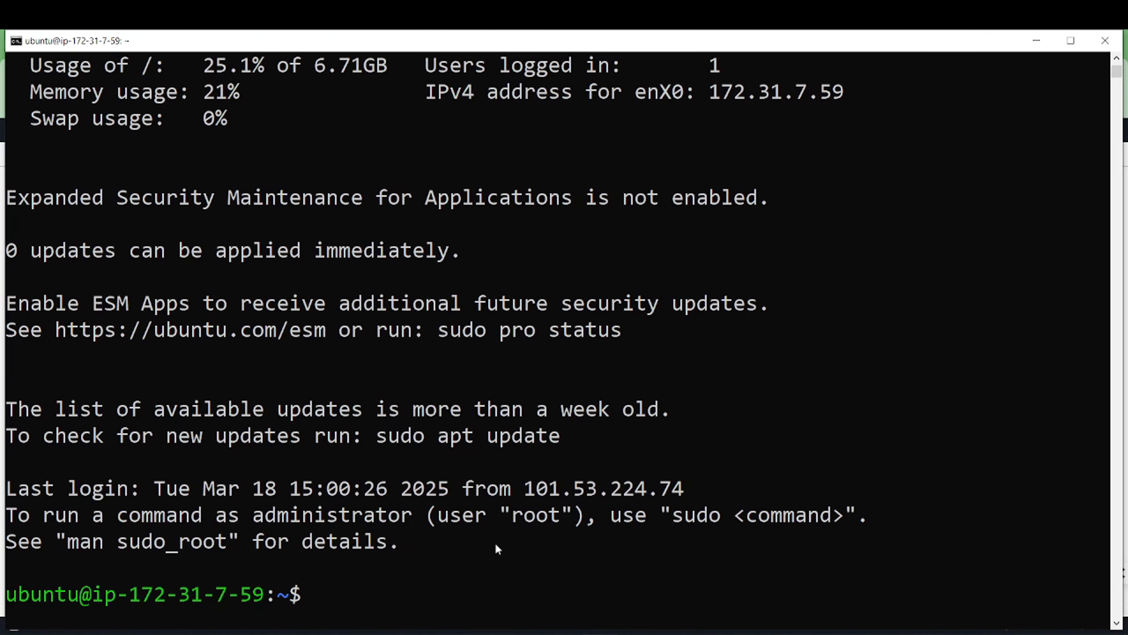
click(567, 409)
right_click(569, 411)
click(1105, 39)
click(15, 634)
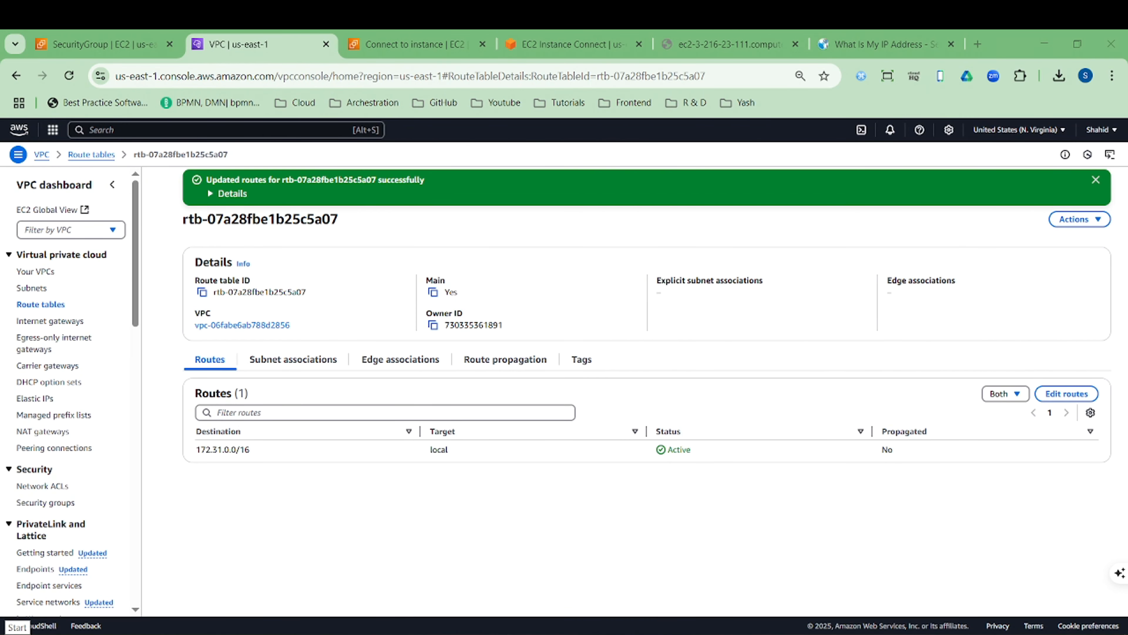
text(cmd)
key(Return)
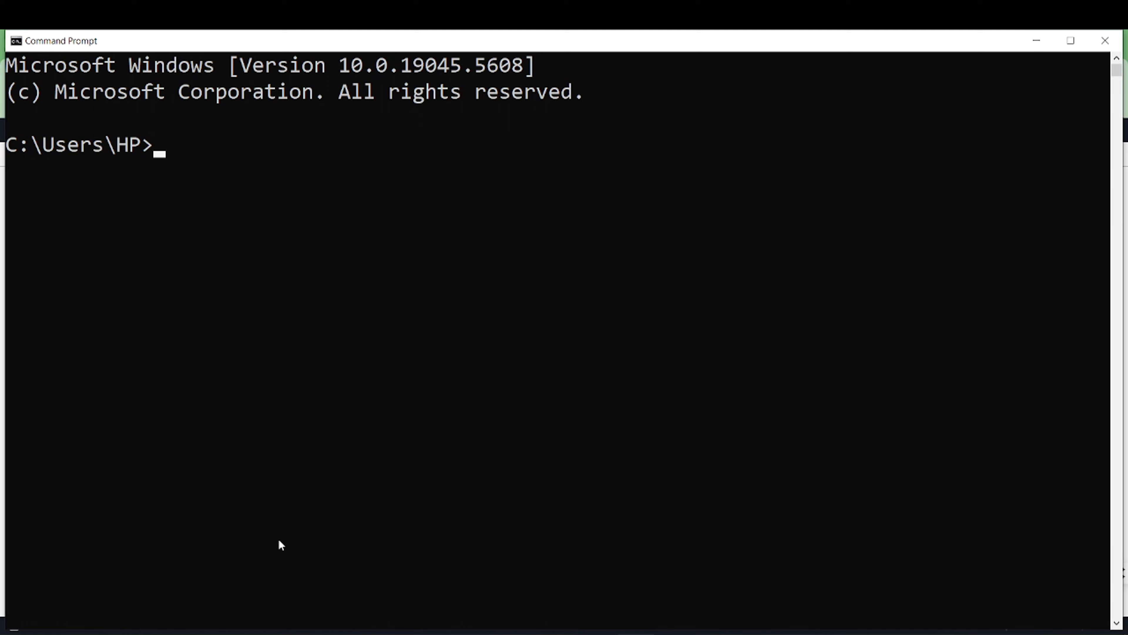
Step: Change the working directory to Downloads and leave the command line empty
text(cd)
text( .dockern)
key(BackSpace)
key(BackSpace)
key(BackSpace)
key(BackSpace)
key(BackSpace)
key(BackSpace)
key(BackSpace)
key(BackSpace)
text(dow)
key(Tab)
key(Return)
key(Up)
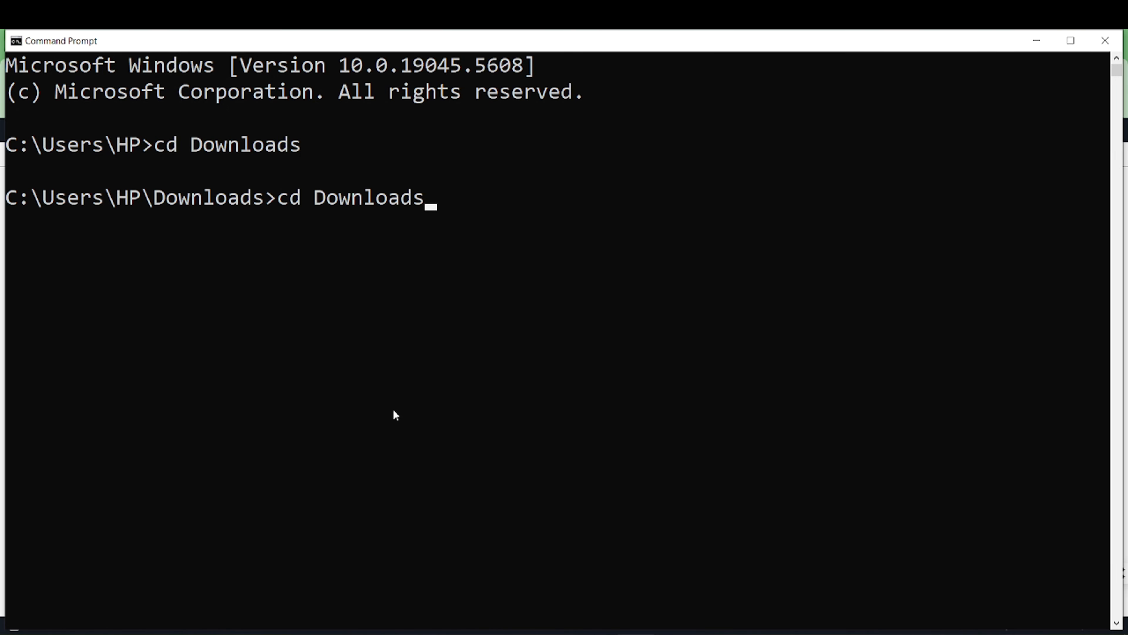
key(BackSpace)
key(BackSpace)
key(BackSpace)
key(BackSpace)
key(BackSpace)
key(BackSpace)
key(BackSpace)
key(BackSpace)
key(BackSpace)
key(BackSpace)
key(BackSpace)
key(BackSpace)
Step: Get the example SSH command from the instance's SSH client connection page and run it in Command Prompt with test-ssh-key.pem
key(alt+Tab)
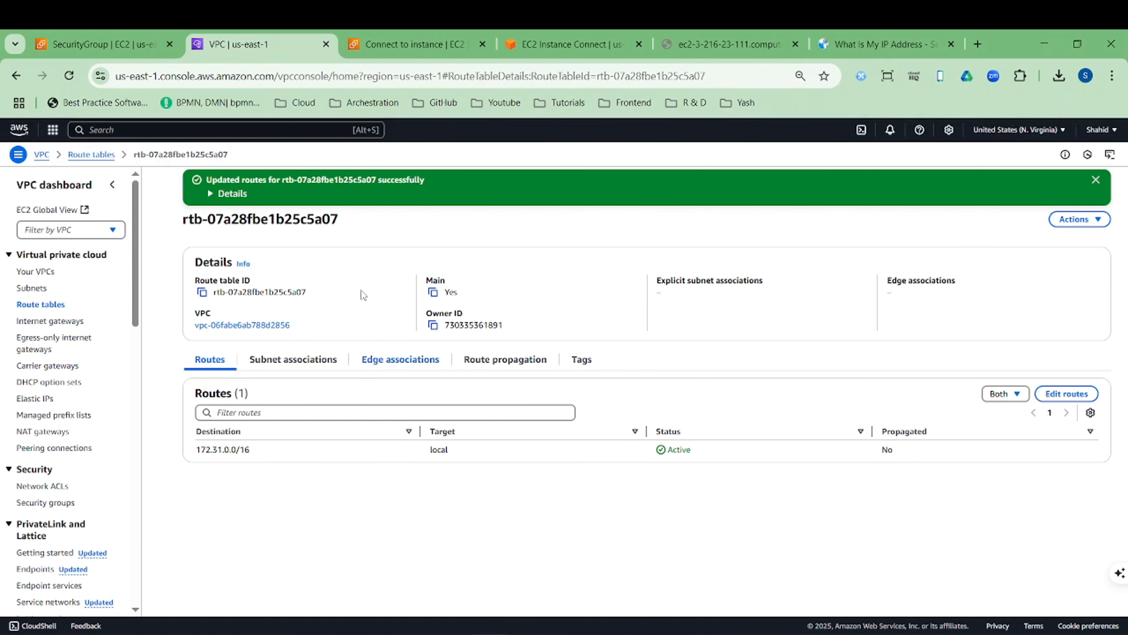
click(391, 45)
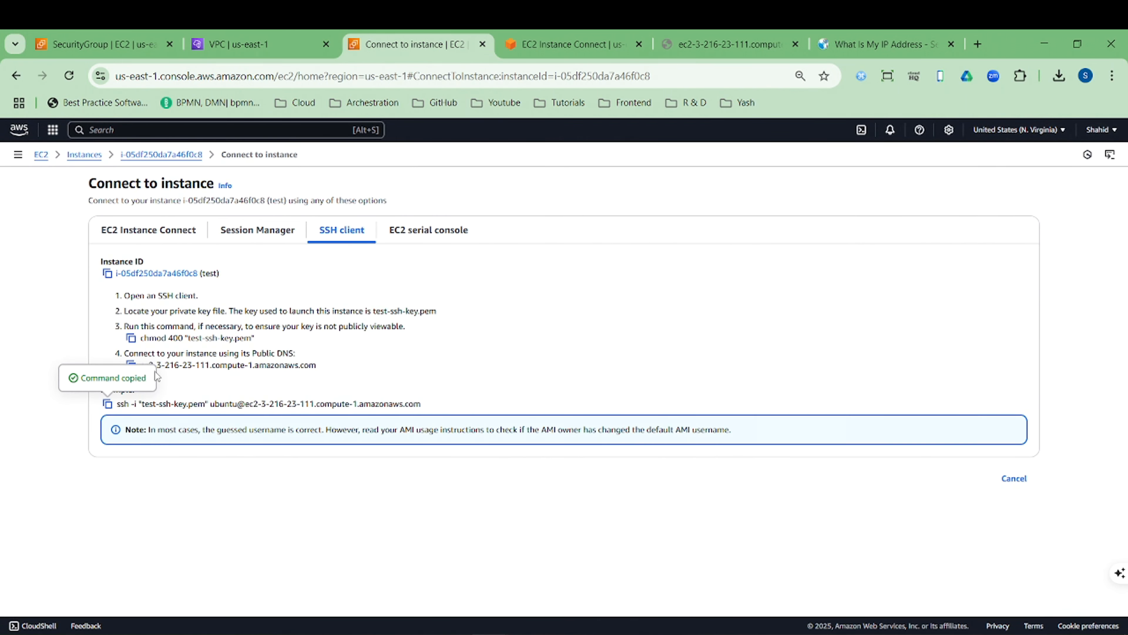
key(alt+Tab)
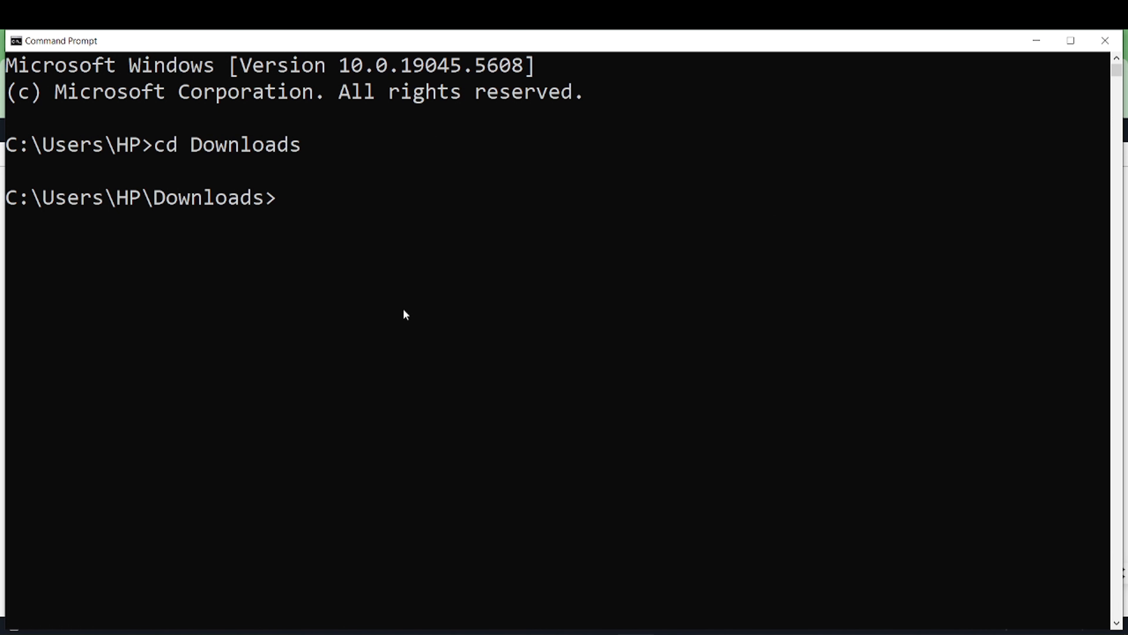
key(ctrl+v)
key(Return)
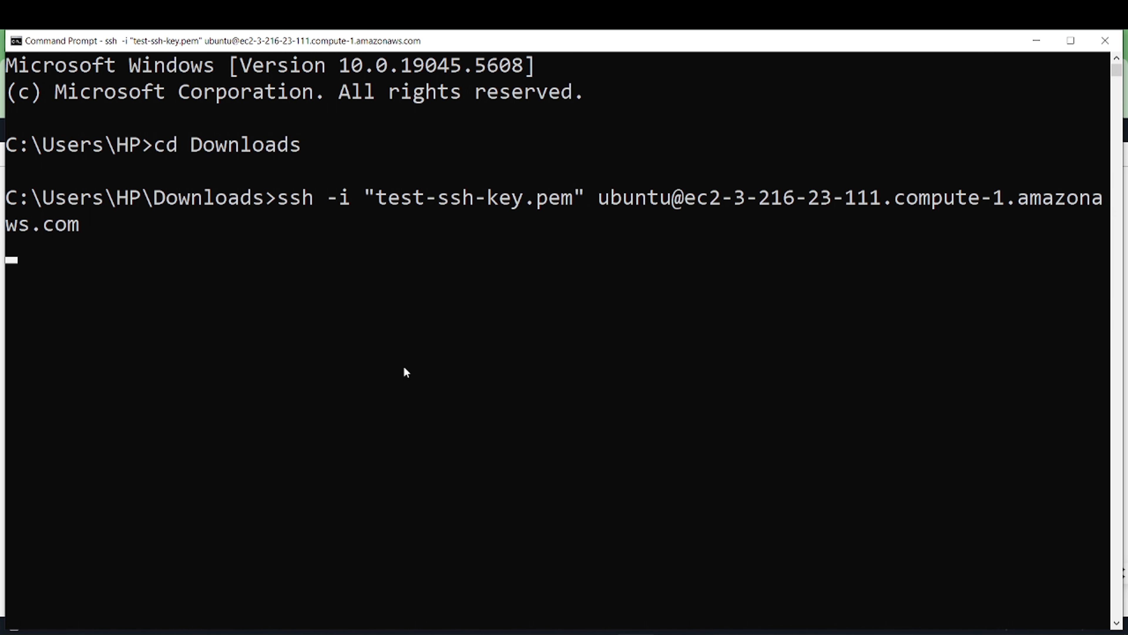
Step: Switch back to the VPC console in the browser, select the VPC's subnet, and view its details and route table
key(alt+Tab)
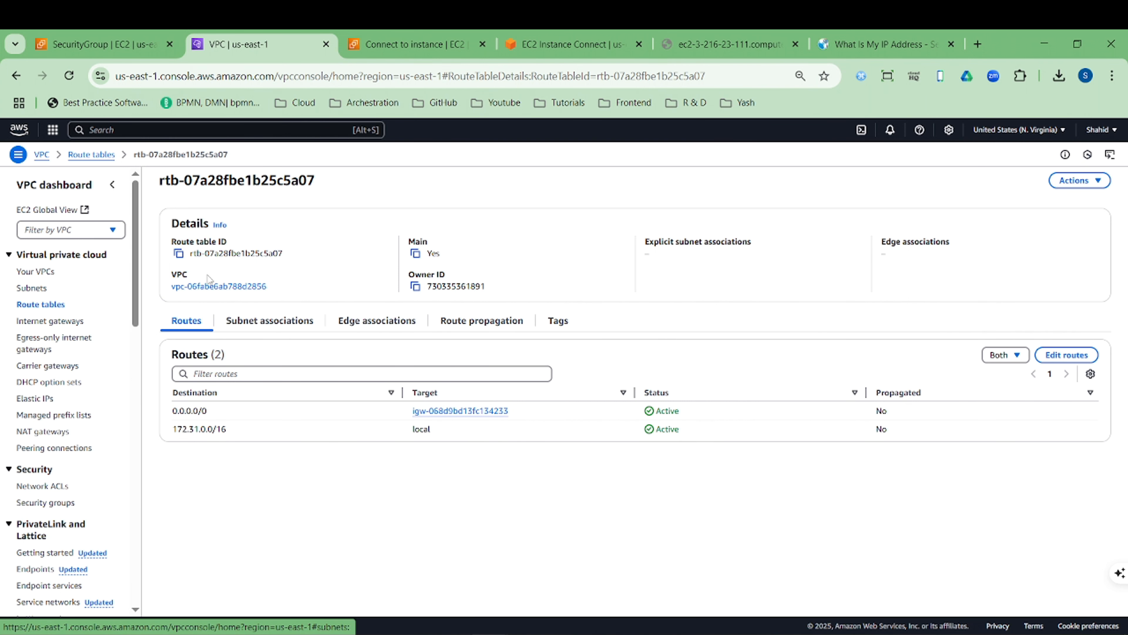
click(42, 291)
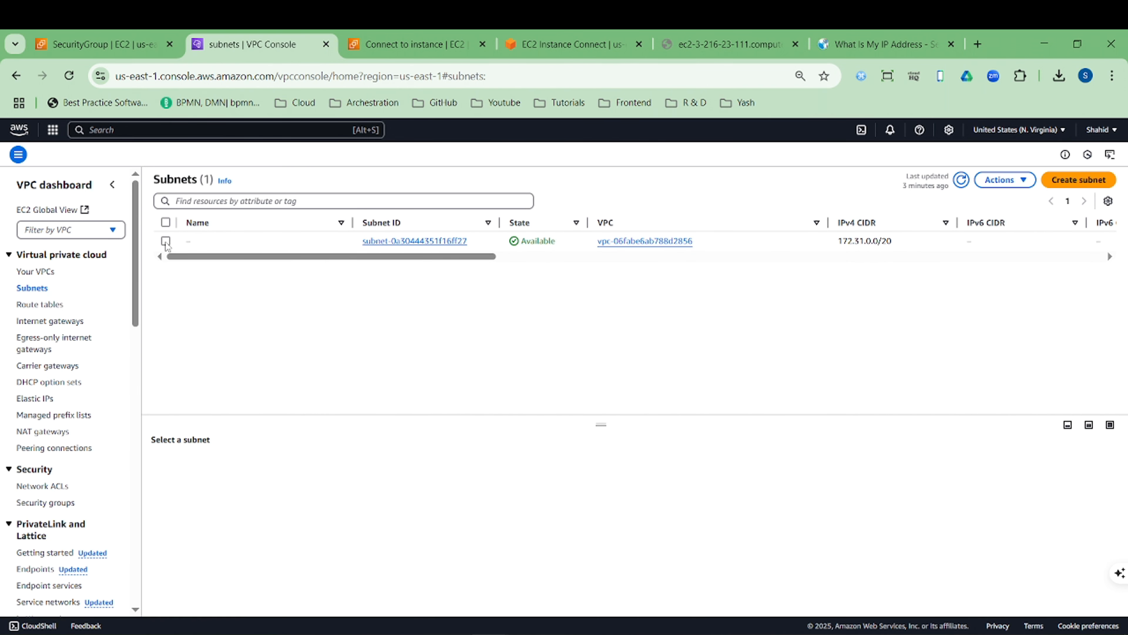
click(166, 241)
scroll(313, 504, down, 1)
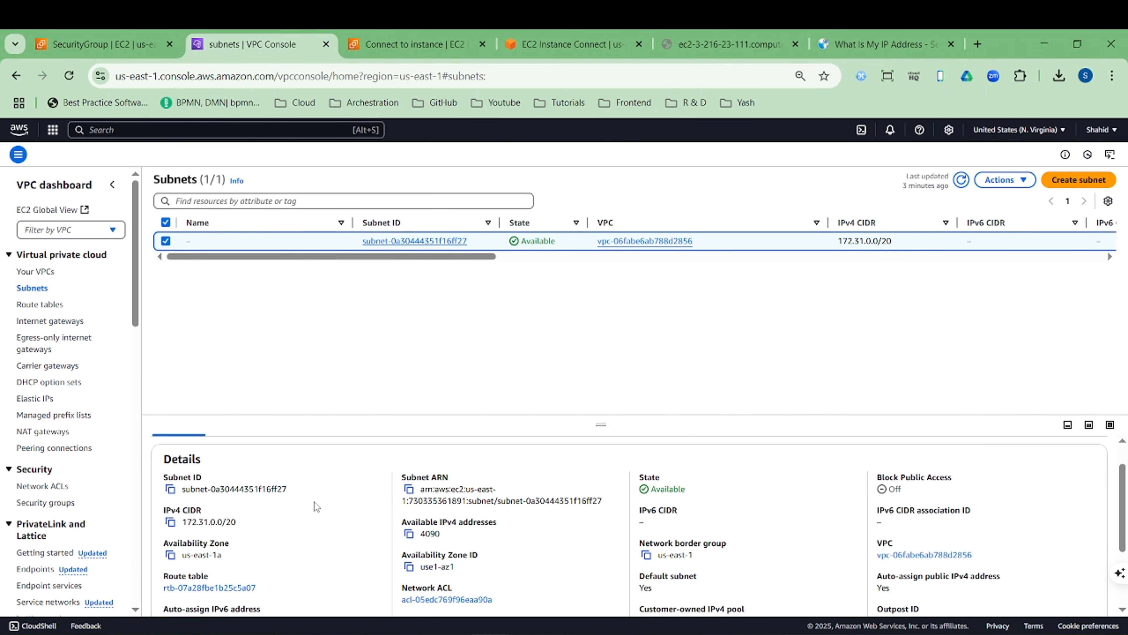
scroll(314, 504, up, 1)
click(305, 461)
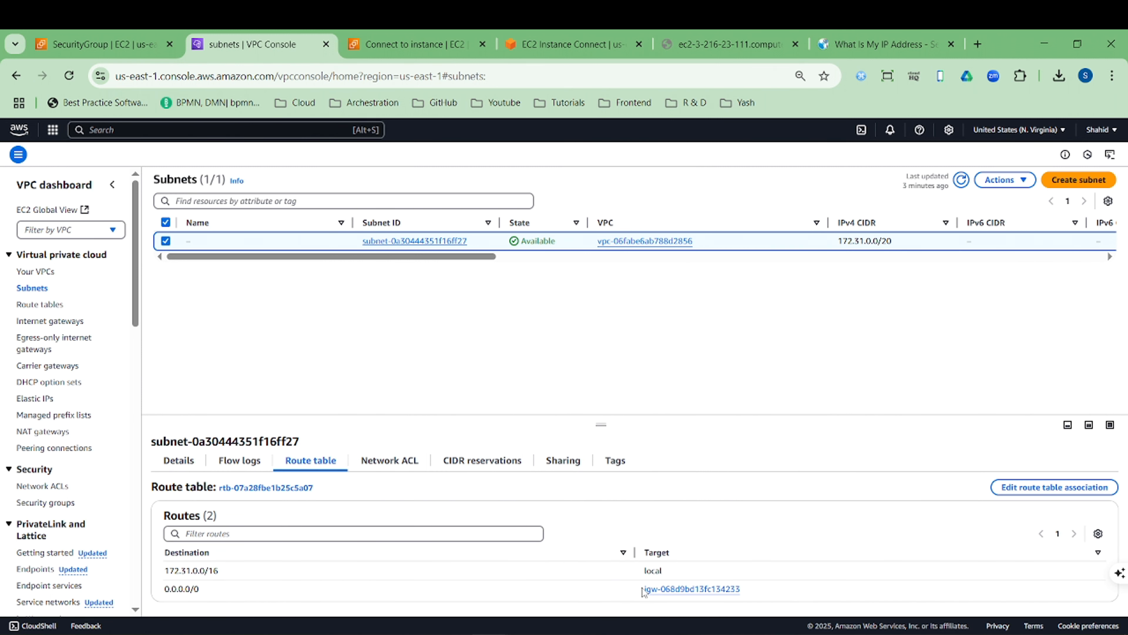
Step: Review the subnet's network ACL inbound rules and its IPv4 and IPv6 CIDR reservations, ending on its details
click(180, 461)
click(403, 465)
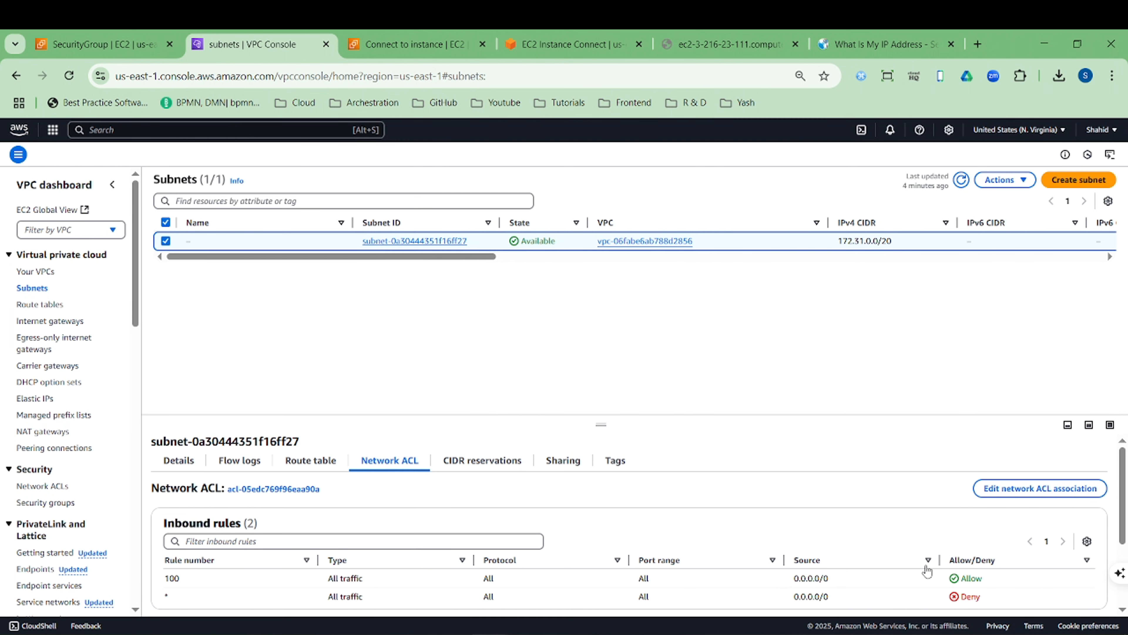
click(474, 462)
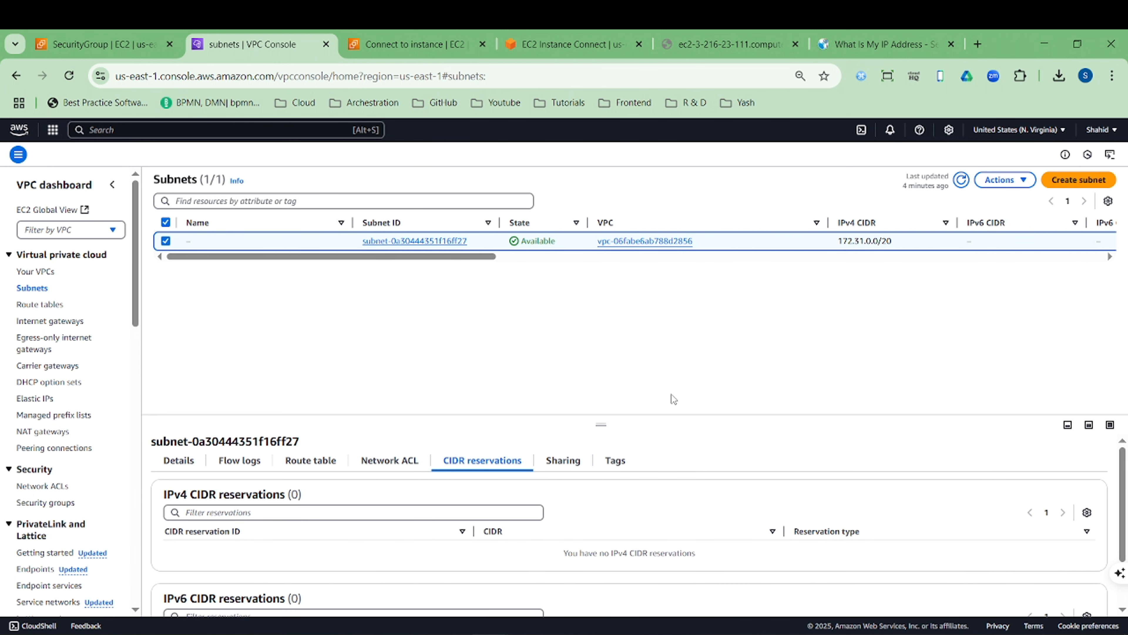
scroll(688, 560, down, 2)
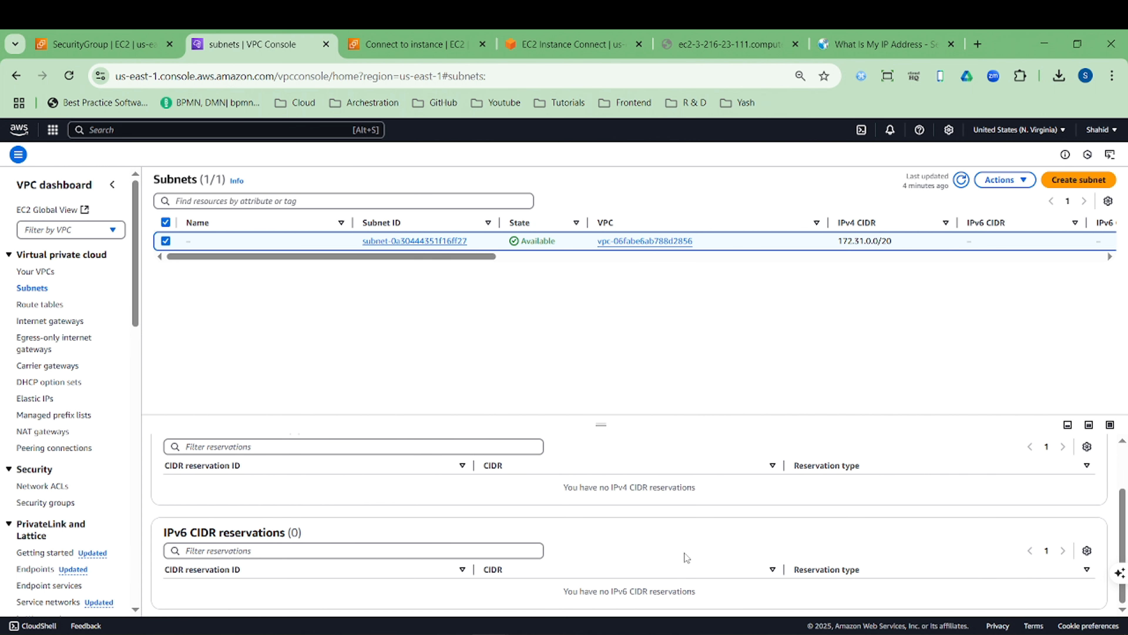
scroll(339, 527, up, 2)
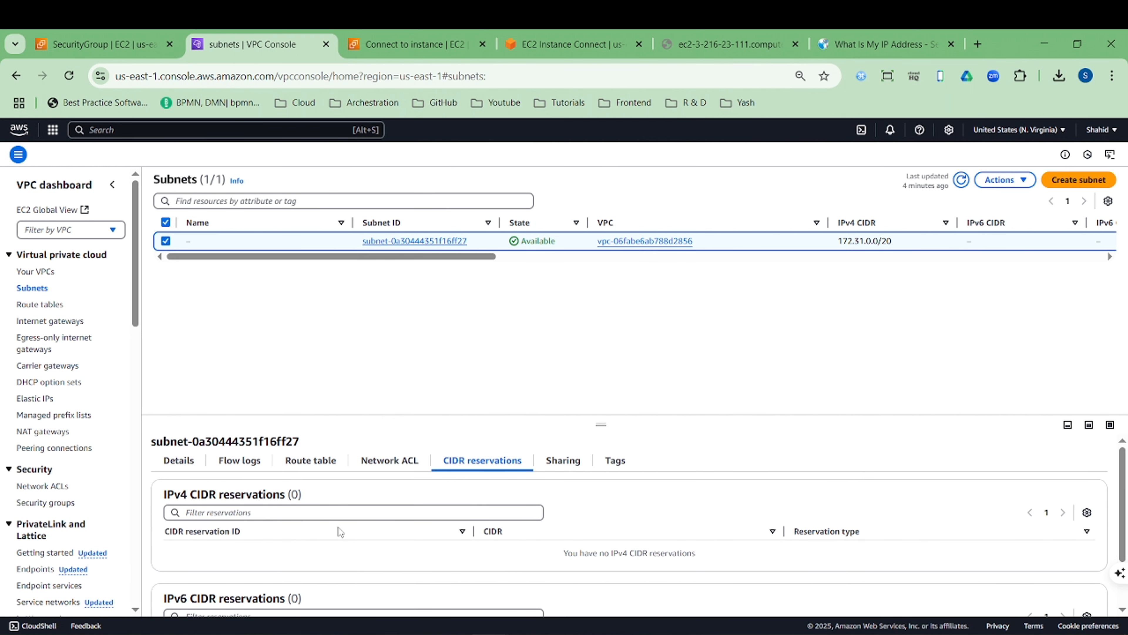
click(181, 461)
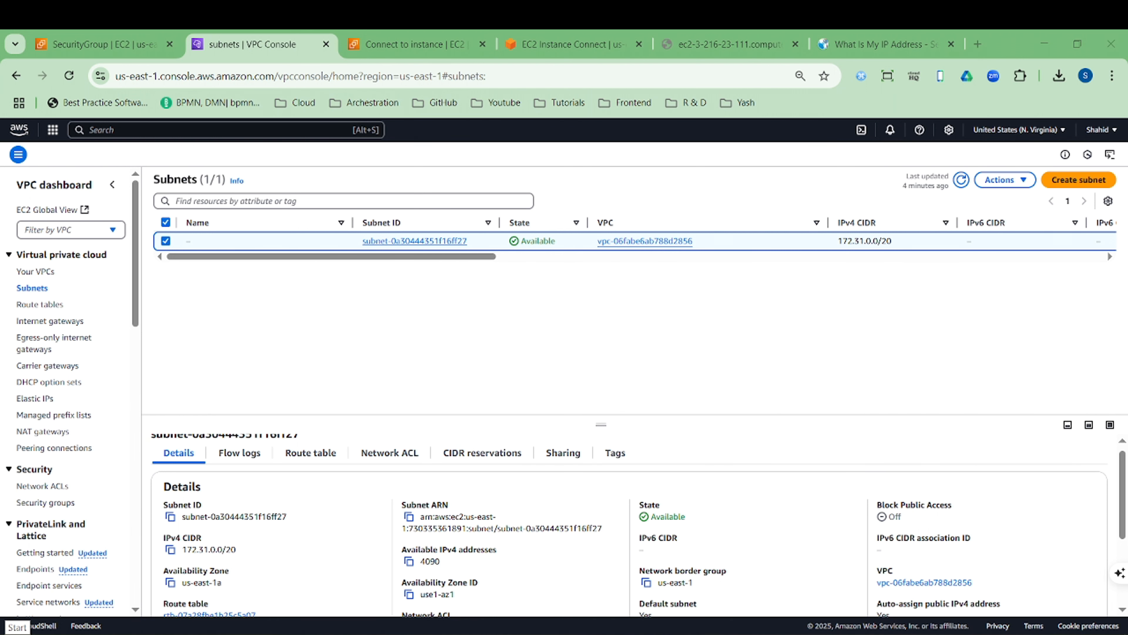
Step: Search Windows for PuTTY and launch it
click(11, 627)
text(pu)
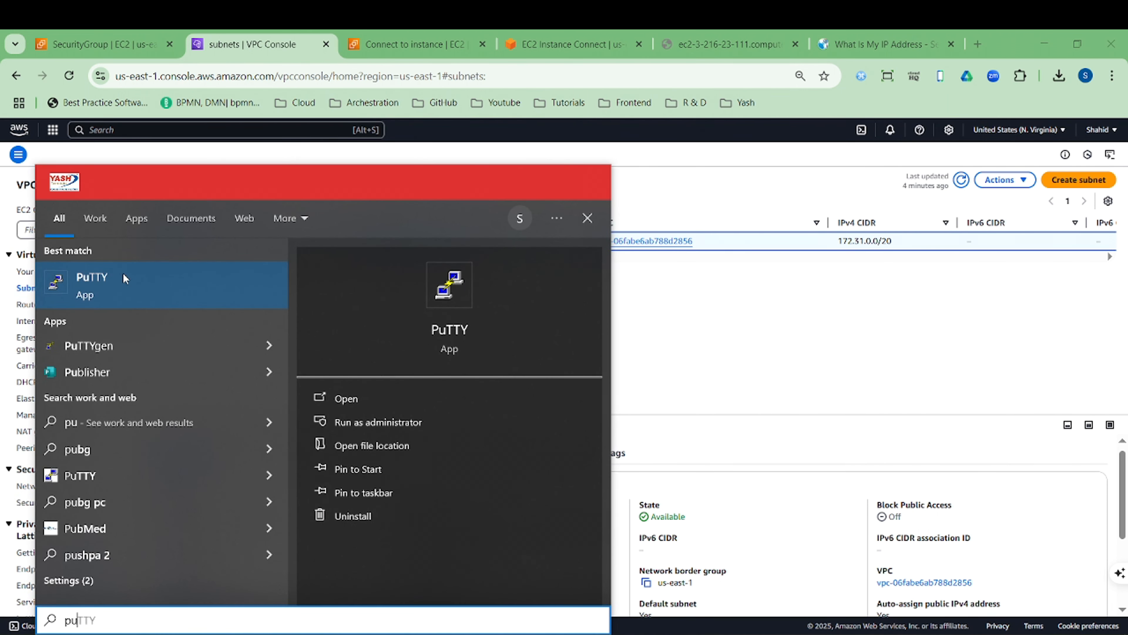
click(163, 293)
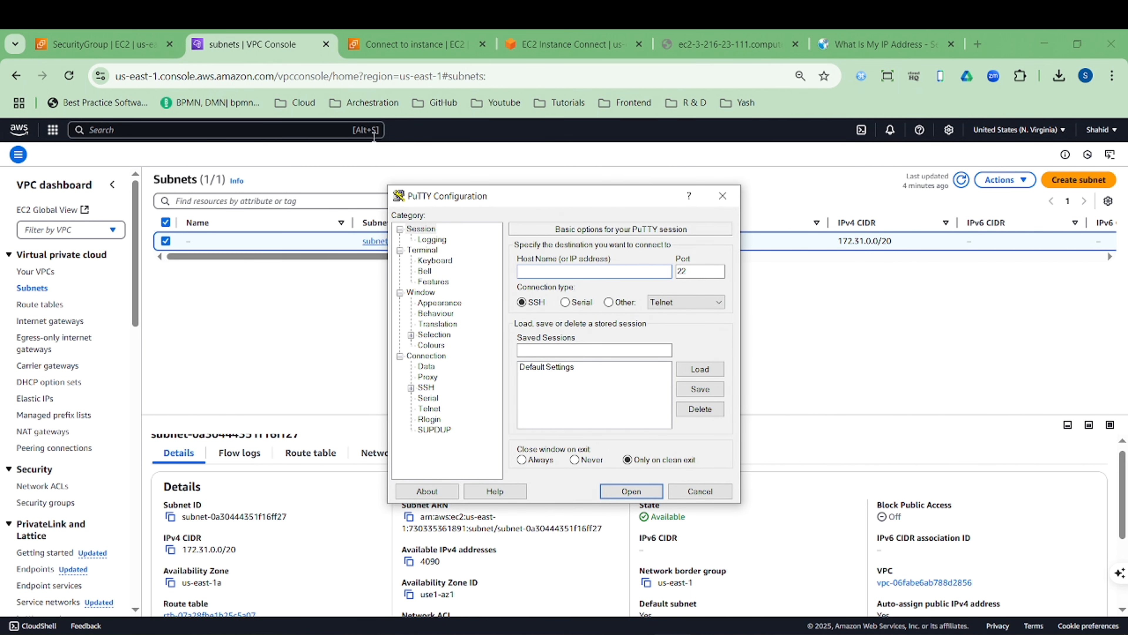
Step: Copy the instance's public DNS from the EC2 connection page and set it as the host name in PuTTY
click(379, 40)
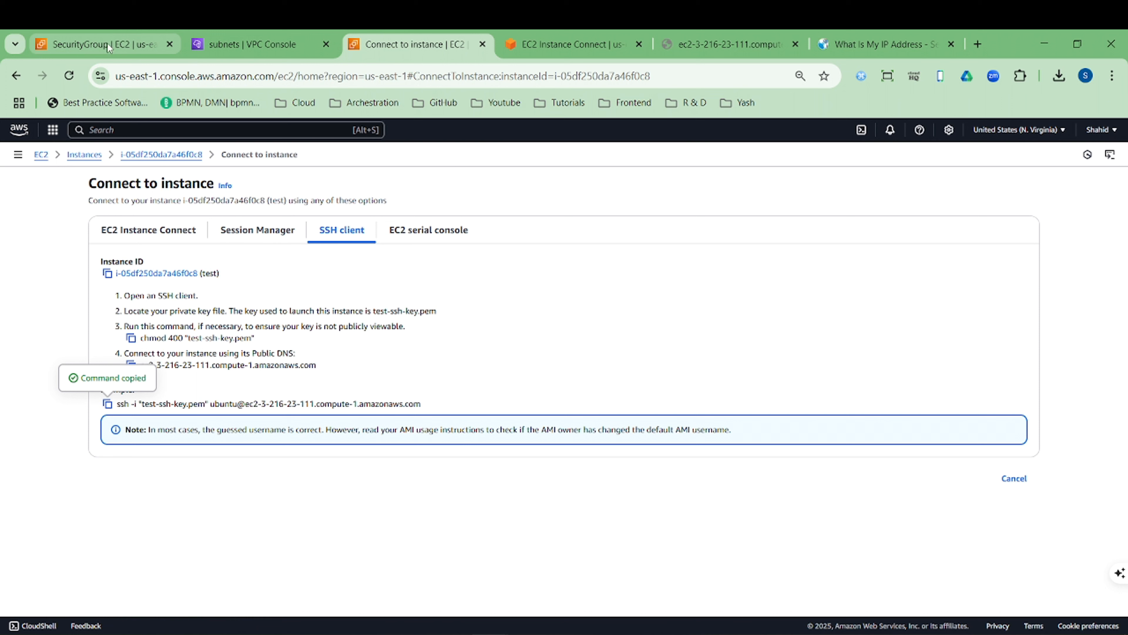
drag(184, 379, 134, 366)
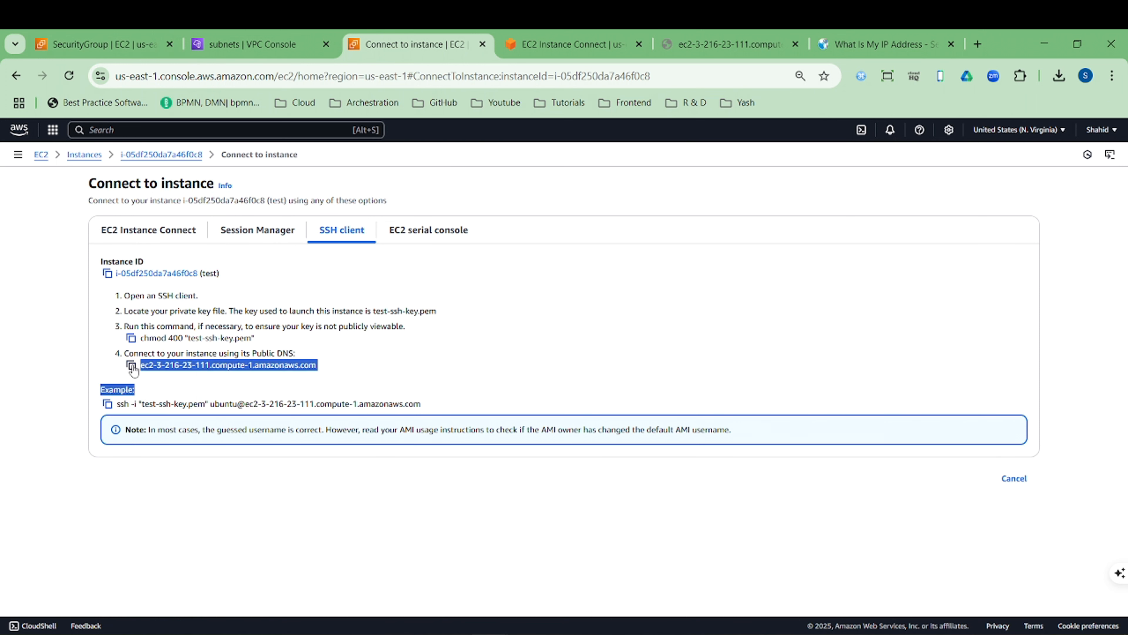
click(131, 365)
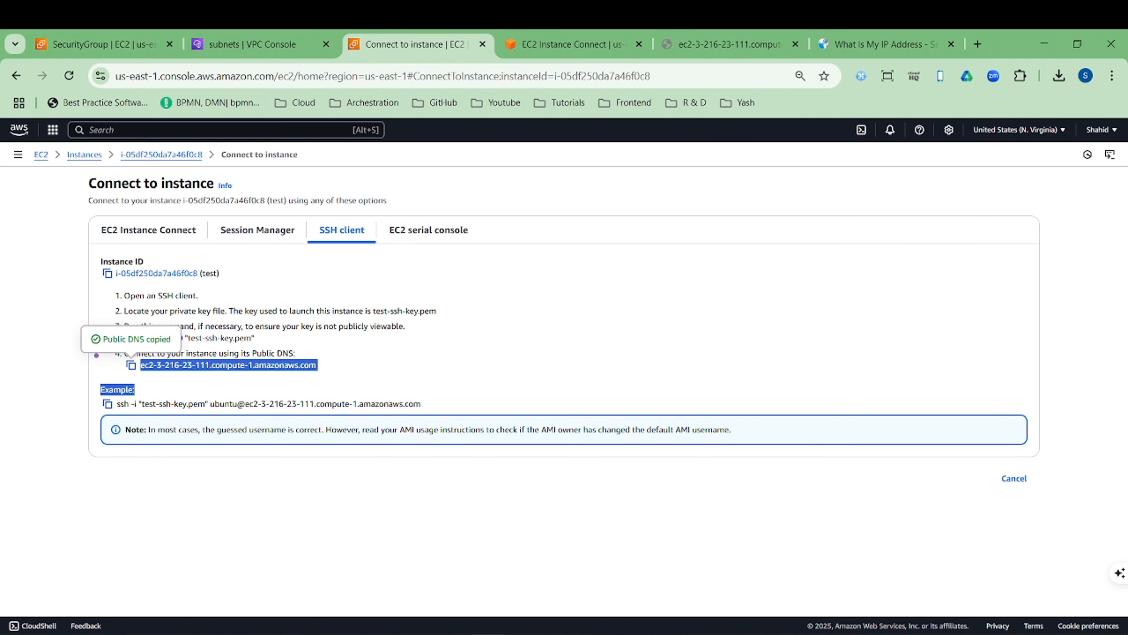
key(alt+Tab)
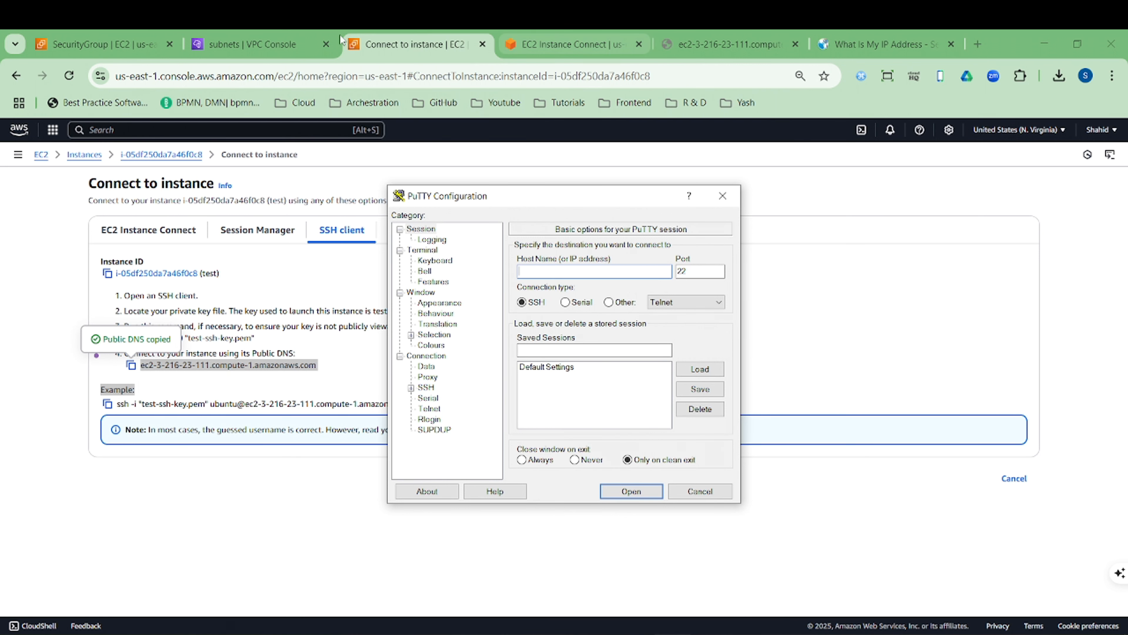
click(271, 45)
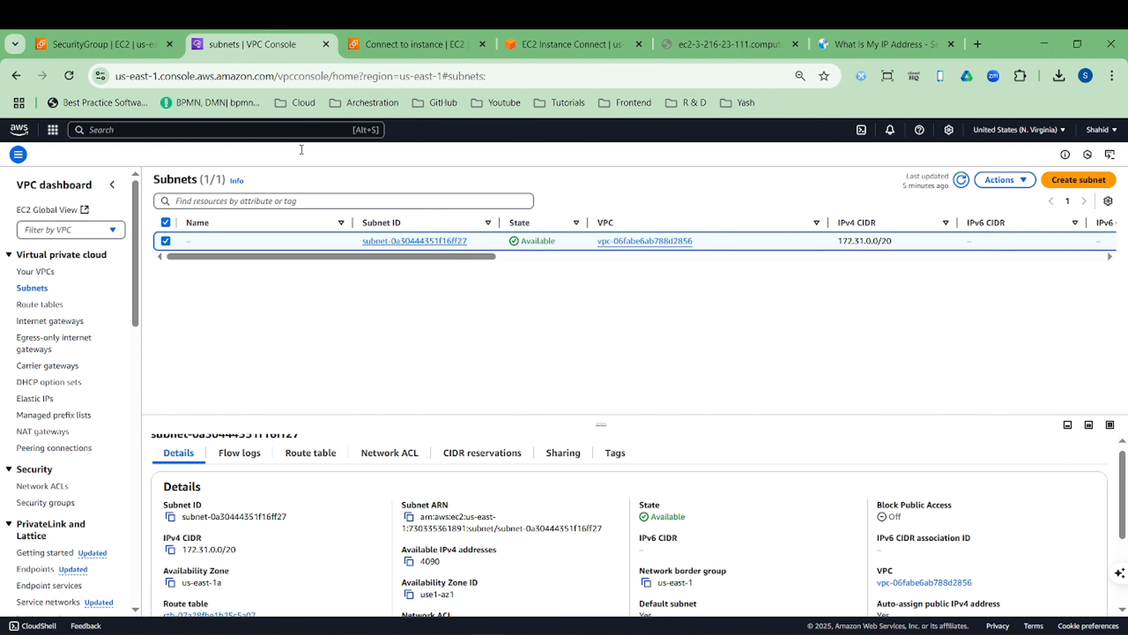
click(422, 44)
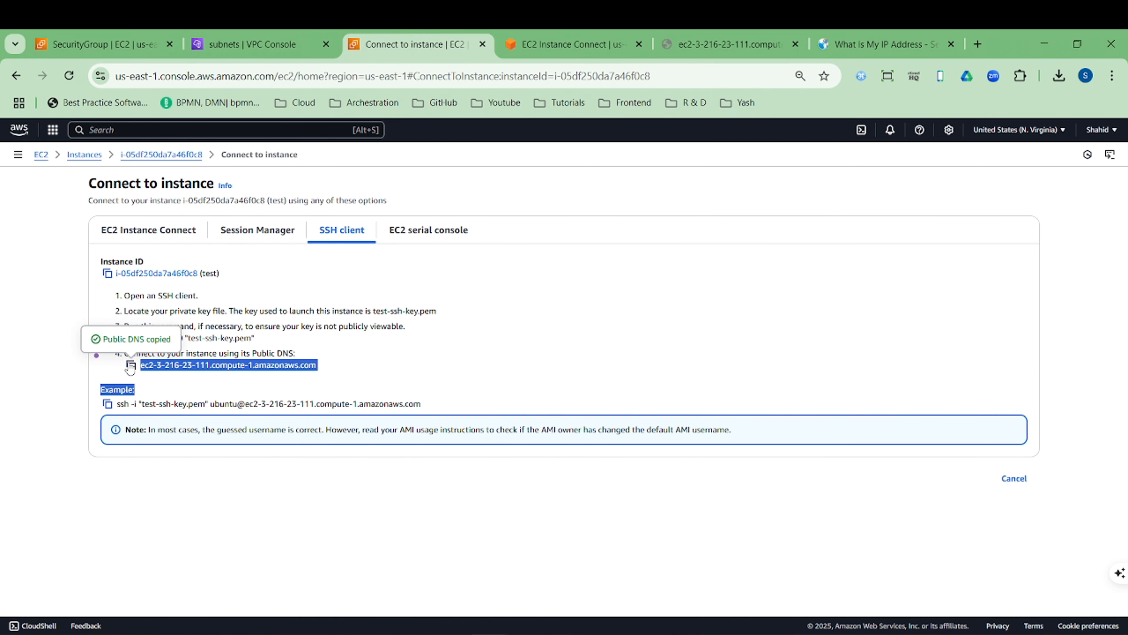
key(alt+Tab)
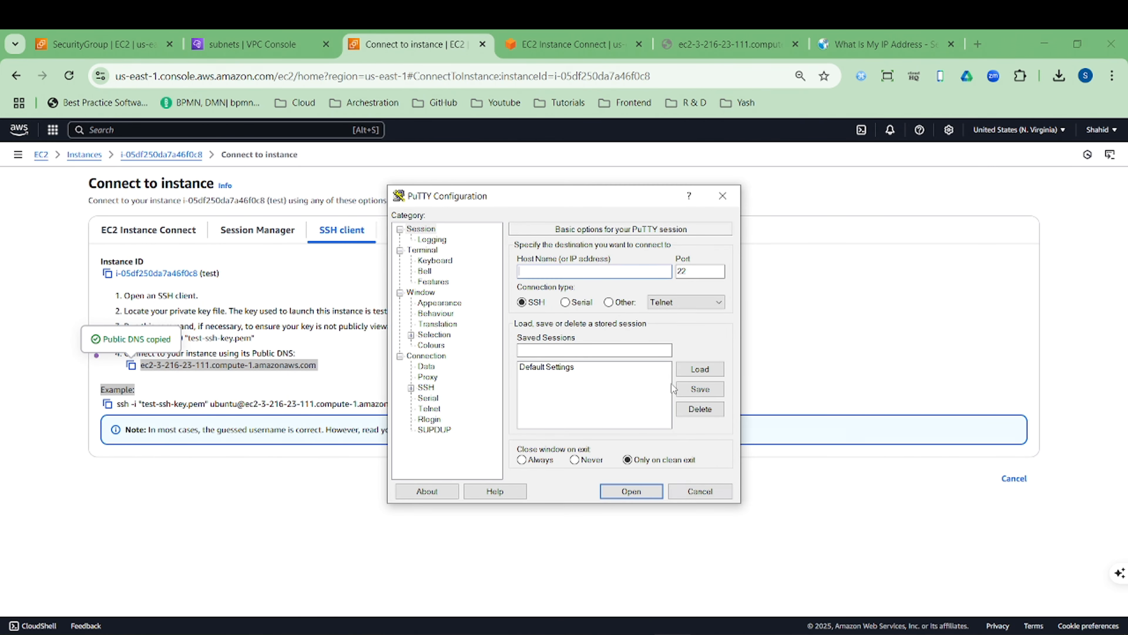
click(612, 272)
key(ctrl+v)
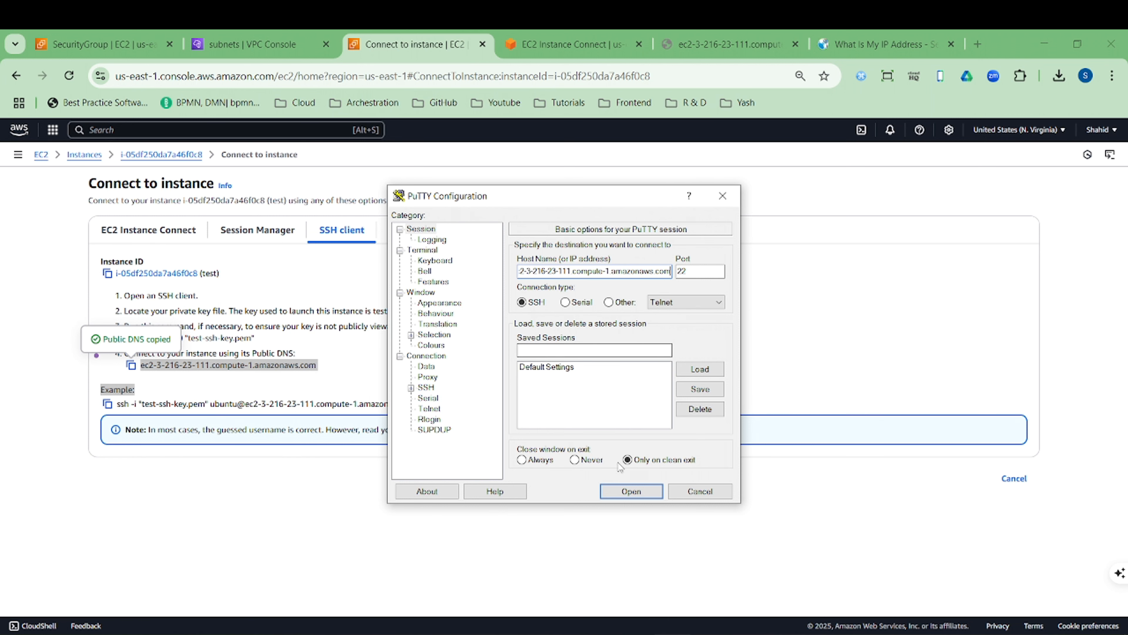
Step: Try to open the SSH session without a private key, logging in as ubuntu, and close the session window
click(629, 491)
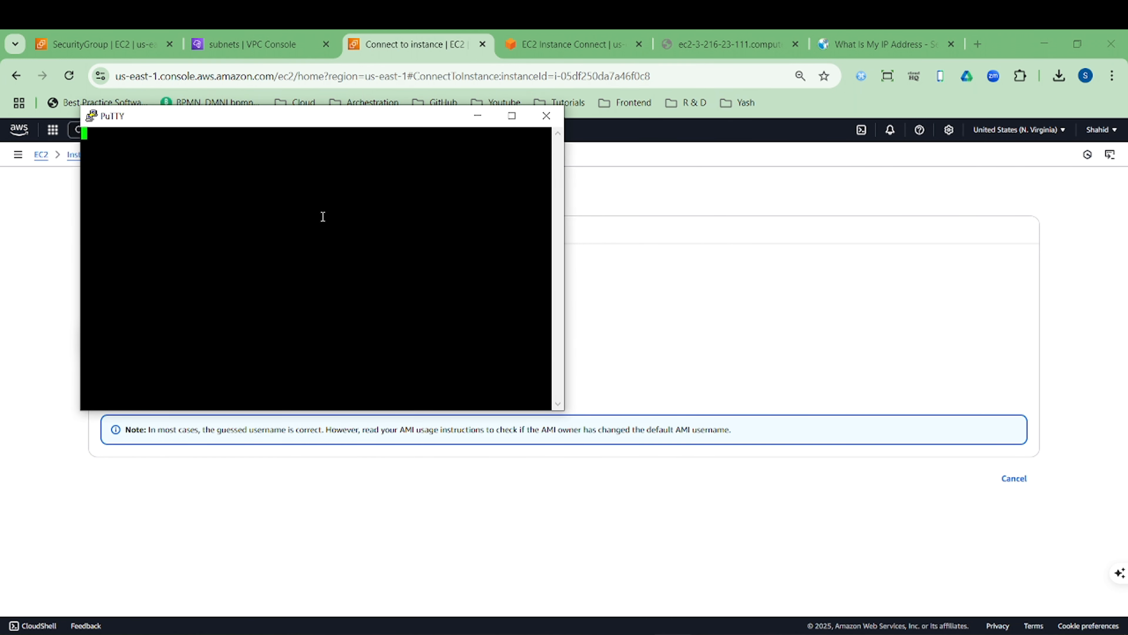
text(u)
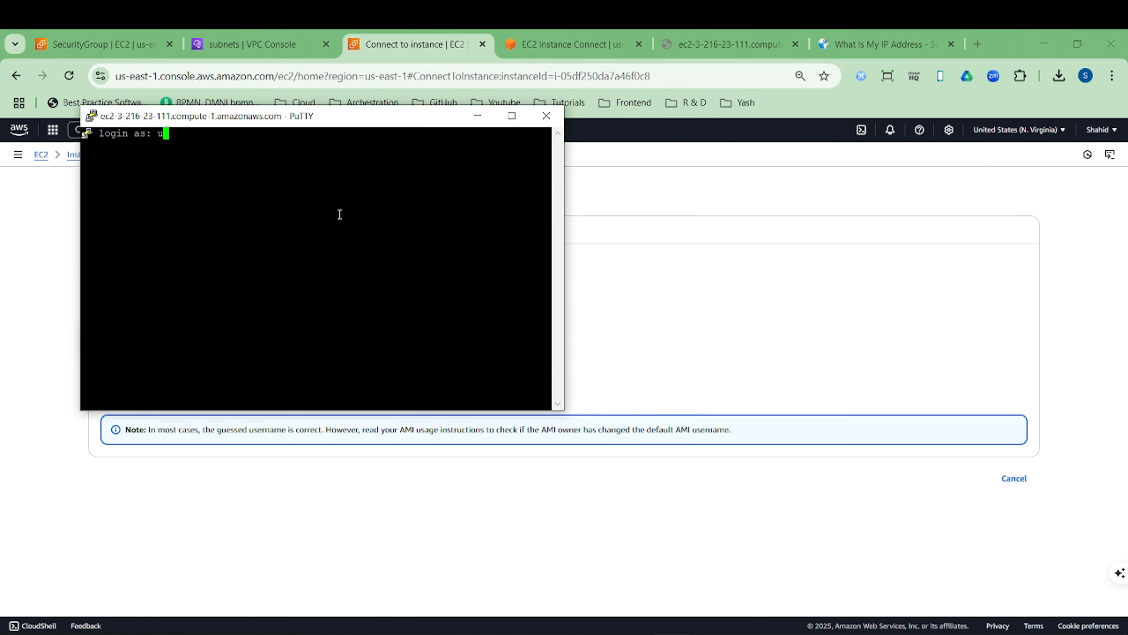
text(buntu)
key(Return)
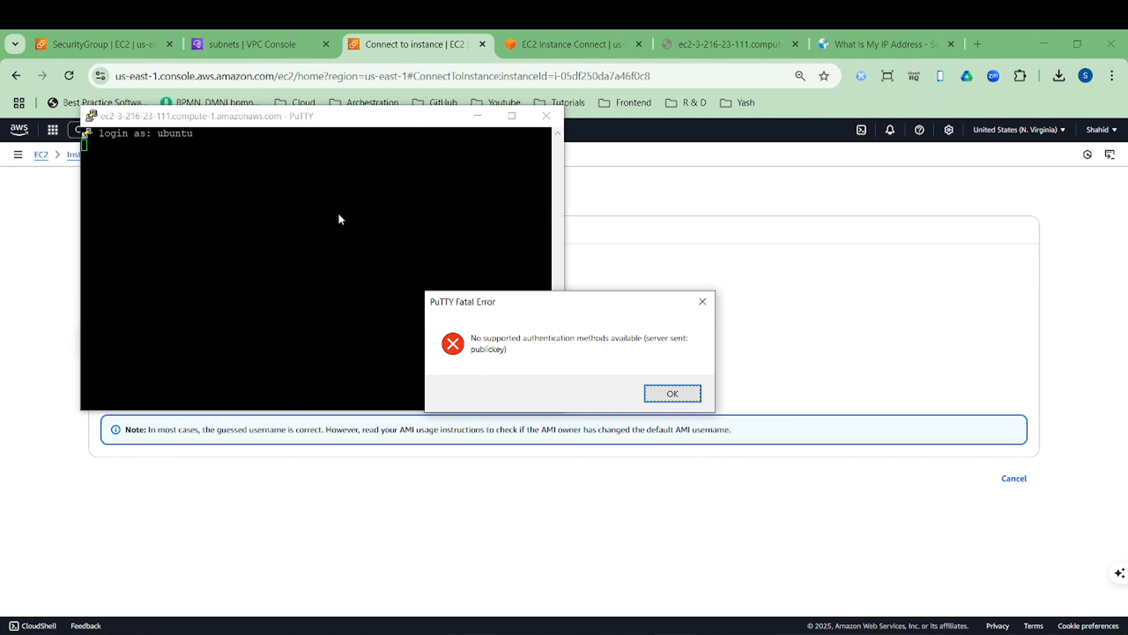
click(670, 392)
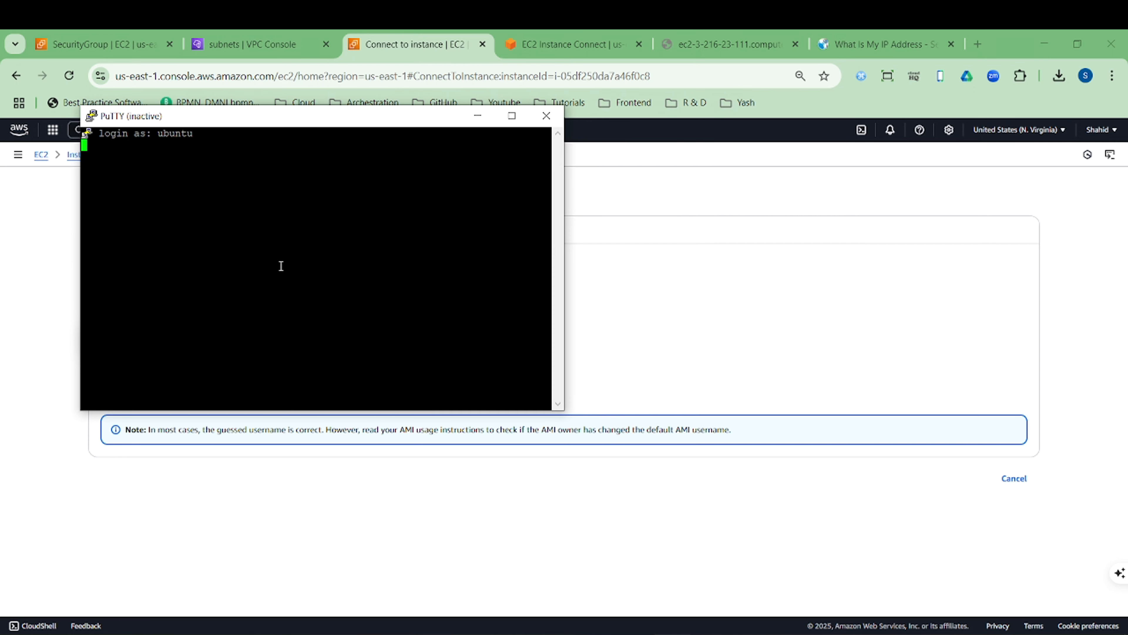
click(541, 115)
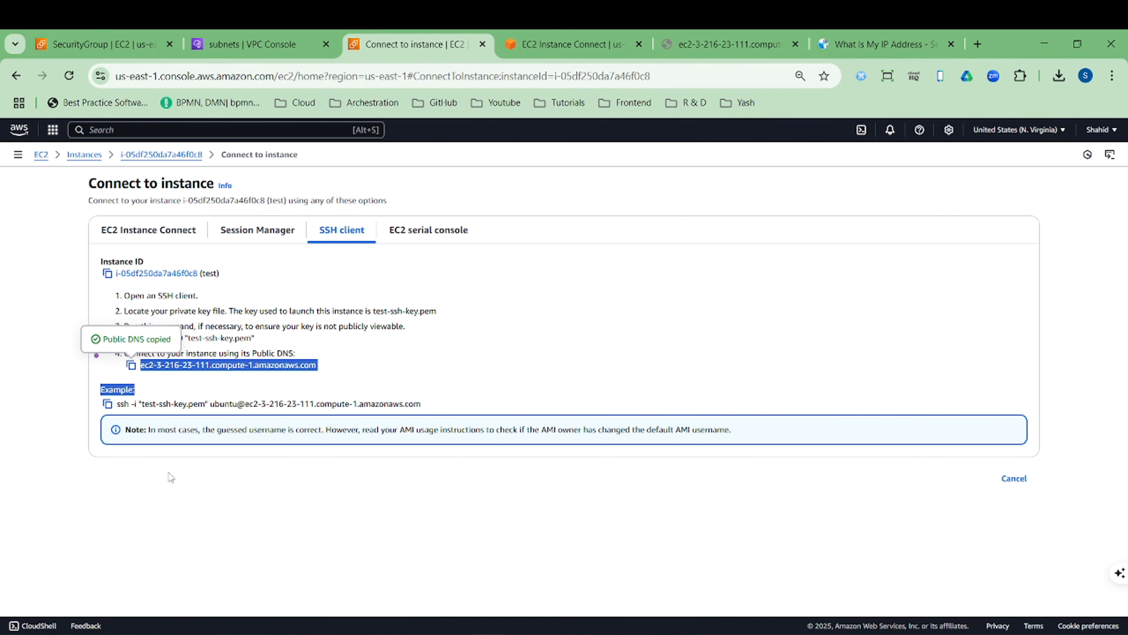
Step: Launch PuTTYgen and load test-ssh-key.pem from Downloads, showing all file types to find it
key(super)
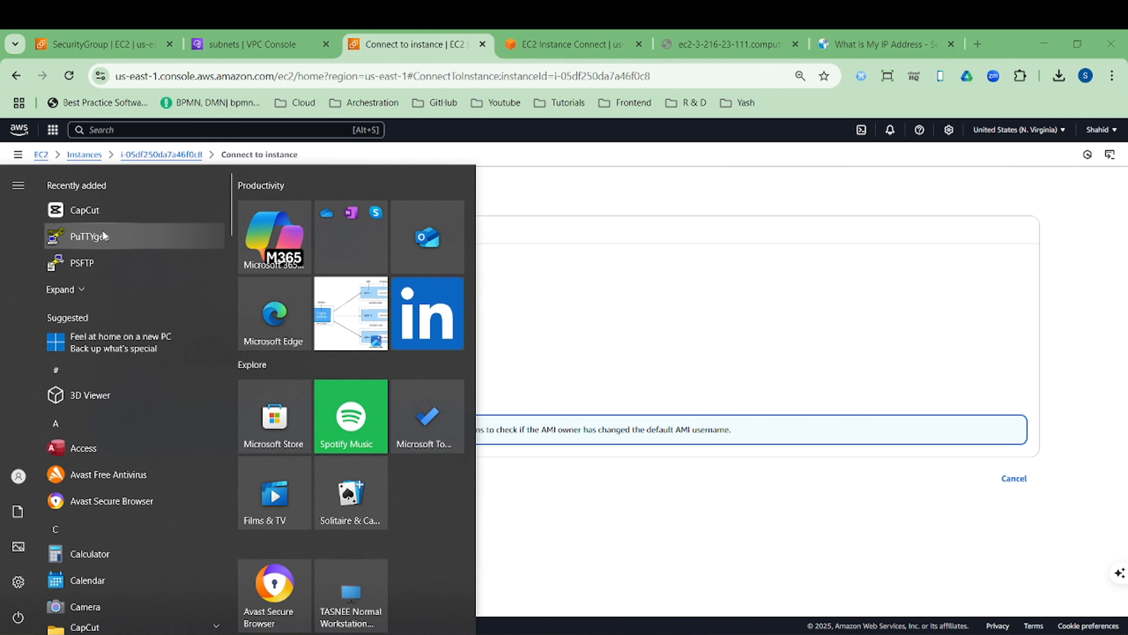
click(102, 238)
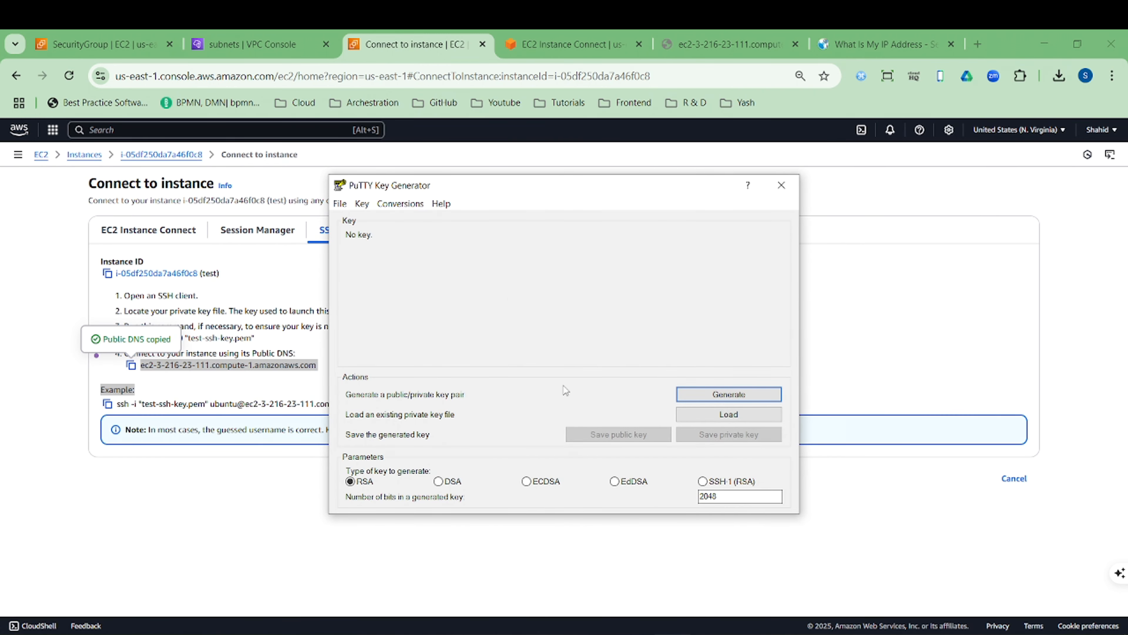
click(696, 414)
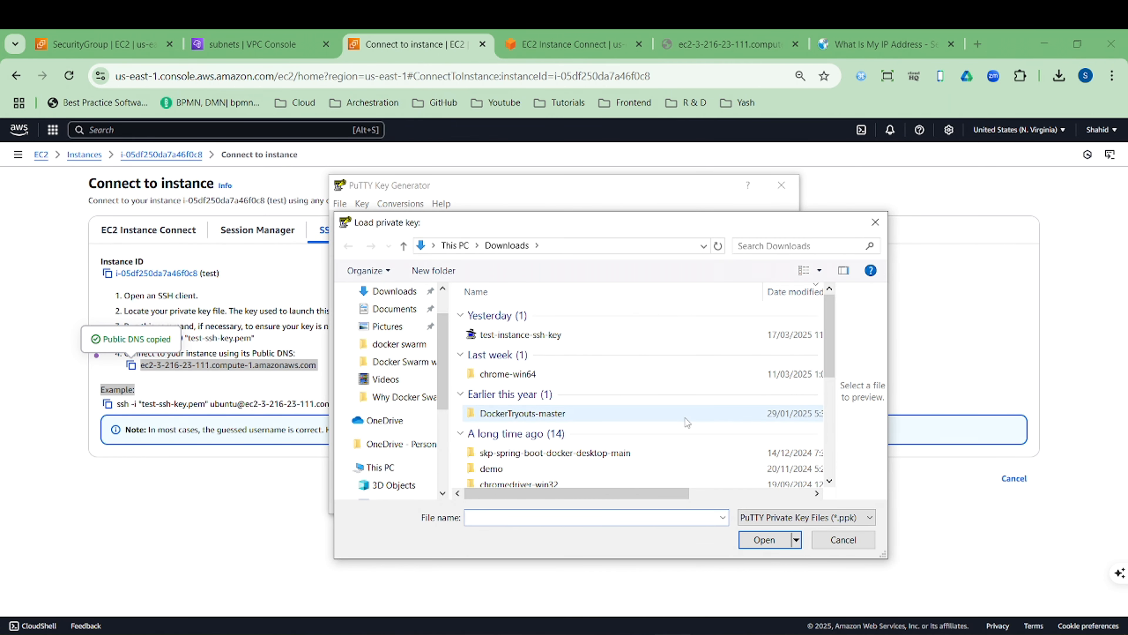
click(831, 518)
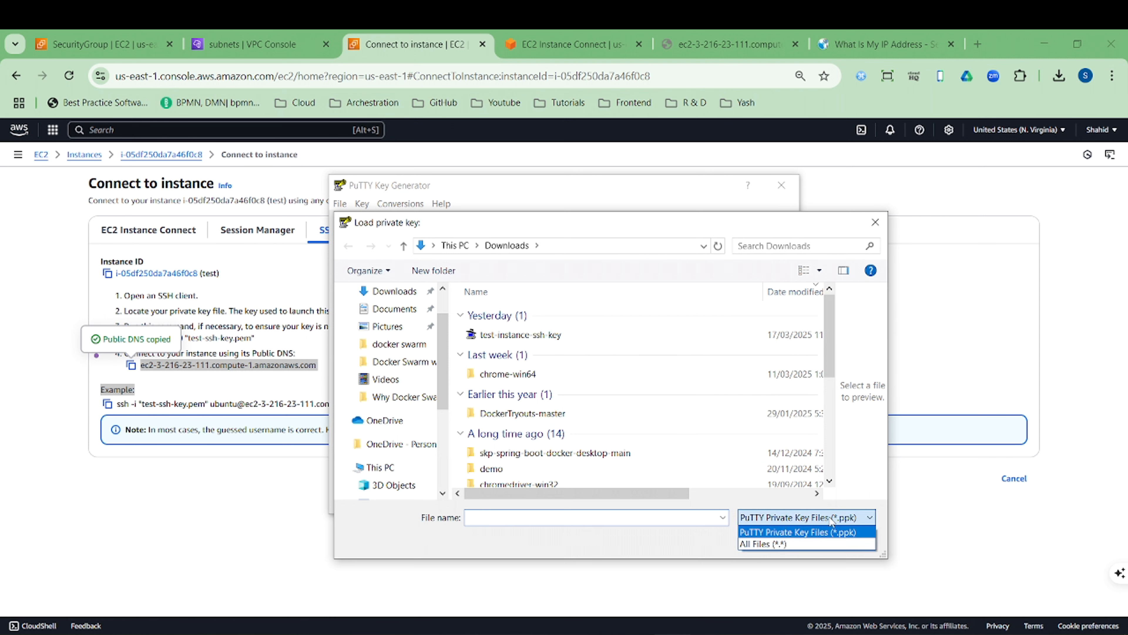
click(790, 549)
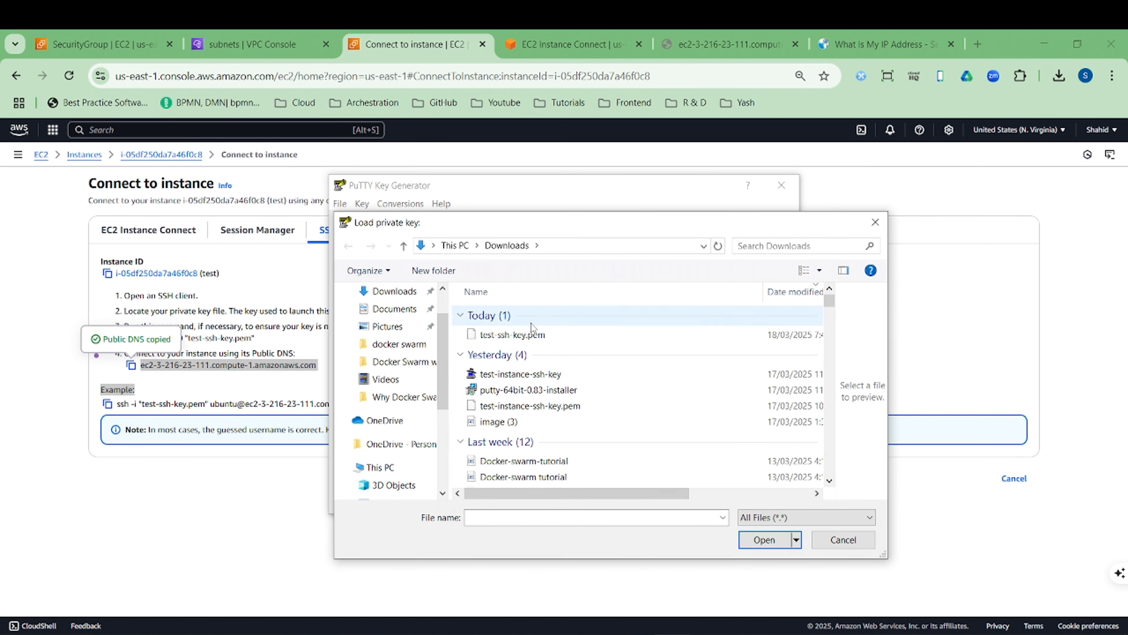
double_click(532, 338)
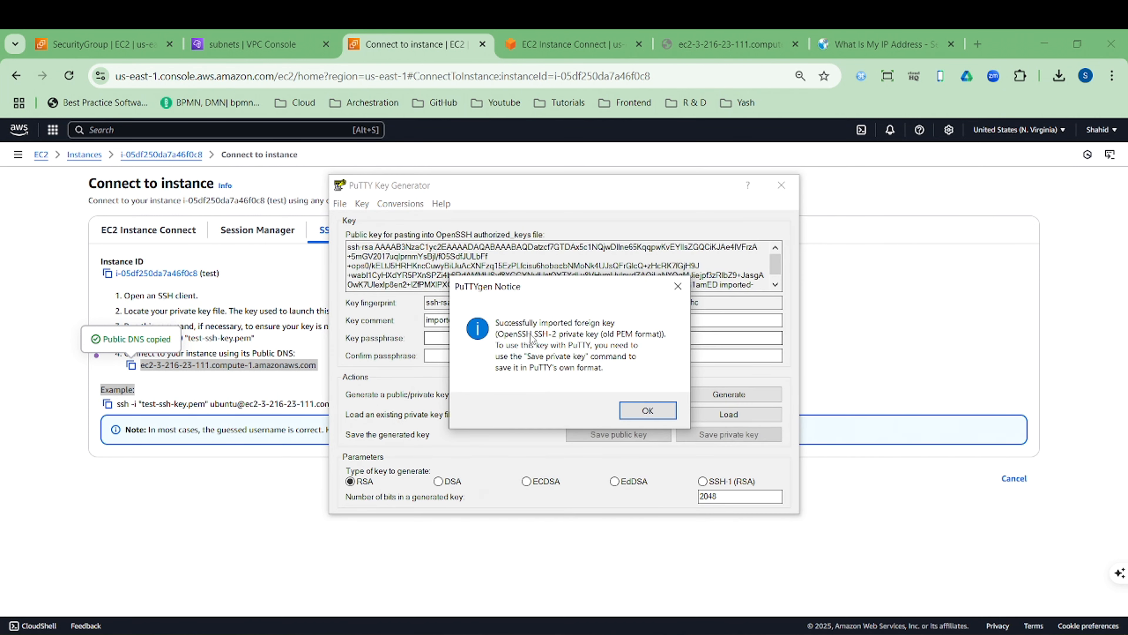
click(651, 415)
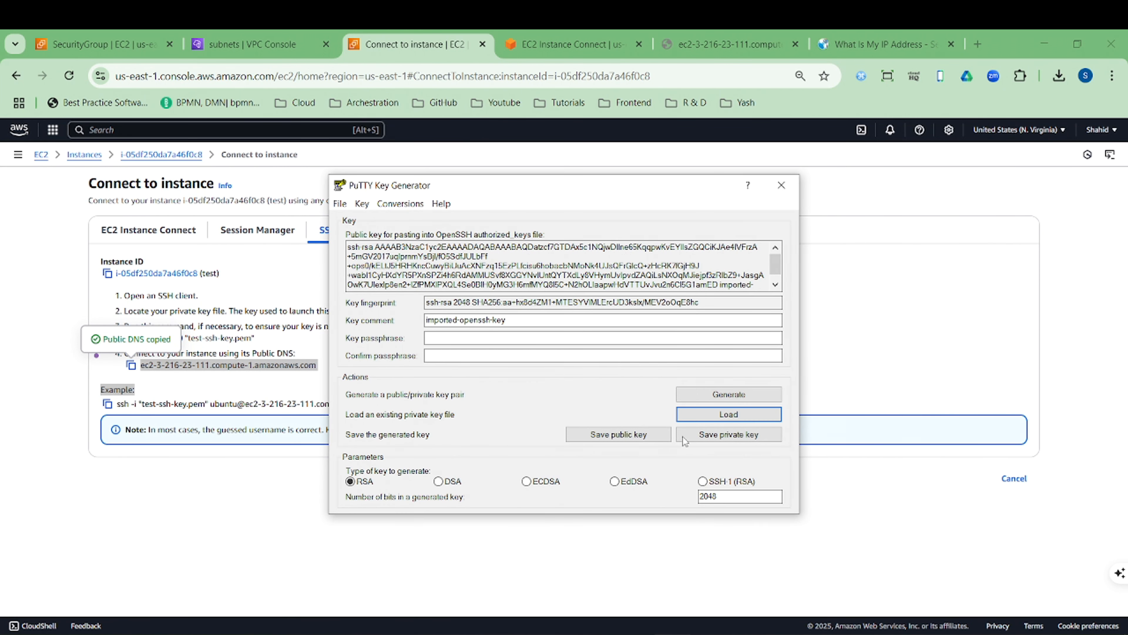
Step: Save the private key without a passphrase as test-ssh-key in PPK format in Downloads, and view that folder in File Explorer
click(701, 438)
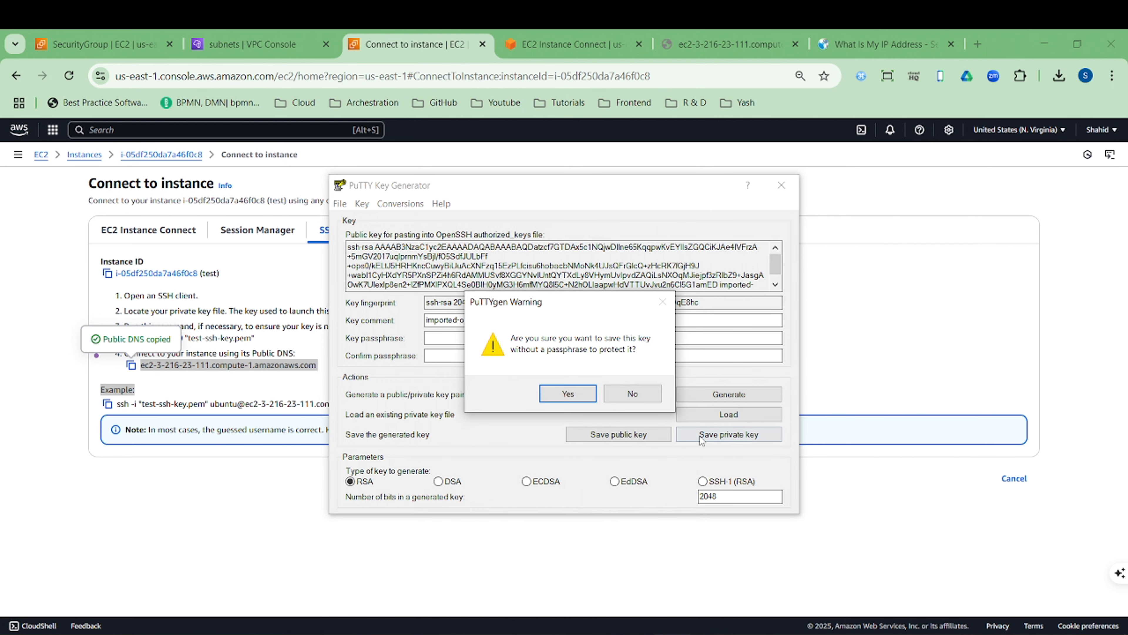
click(565, 396)
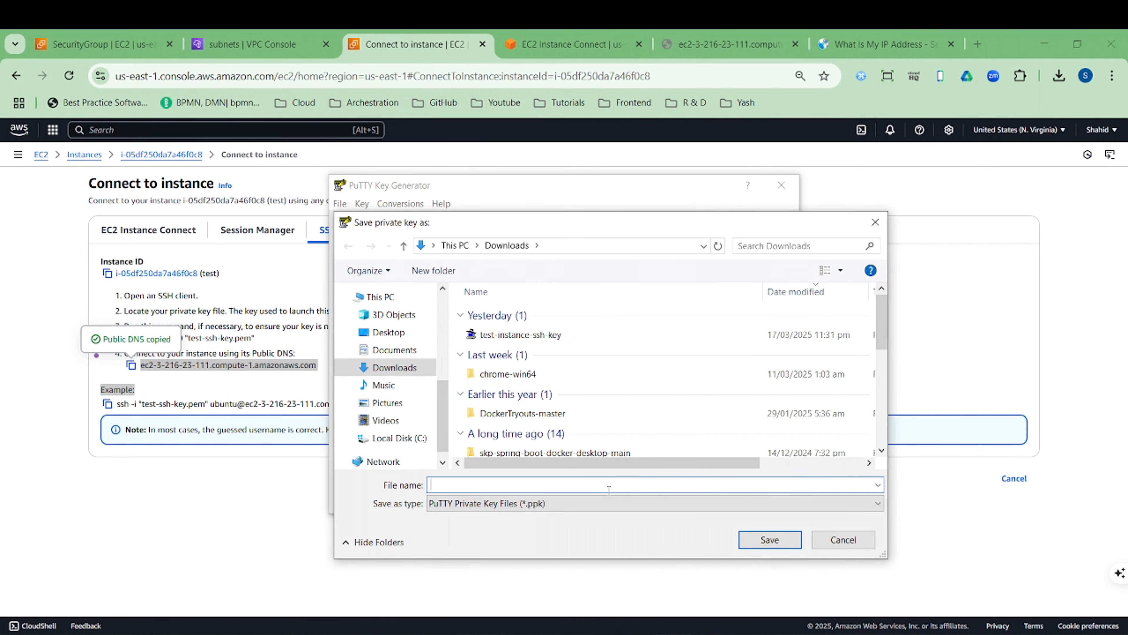
text(test-)
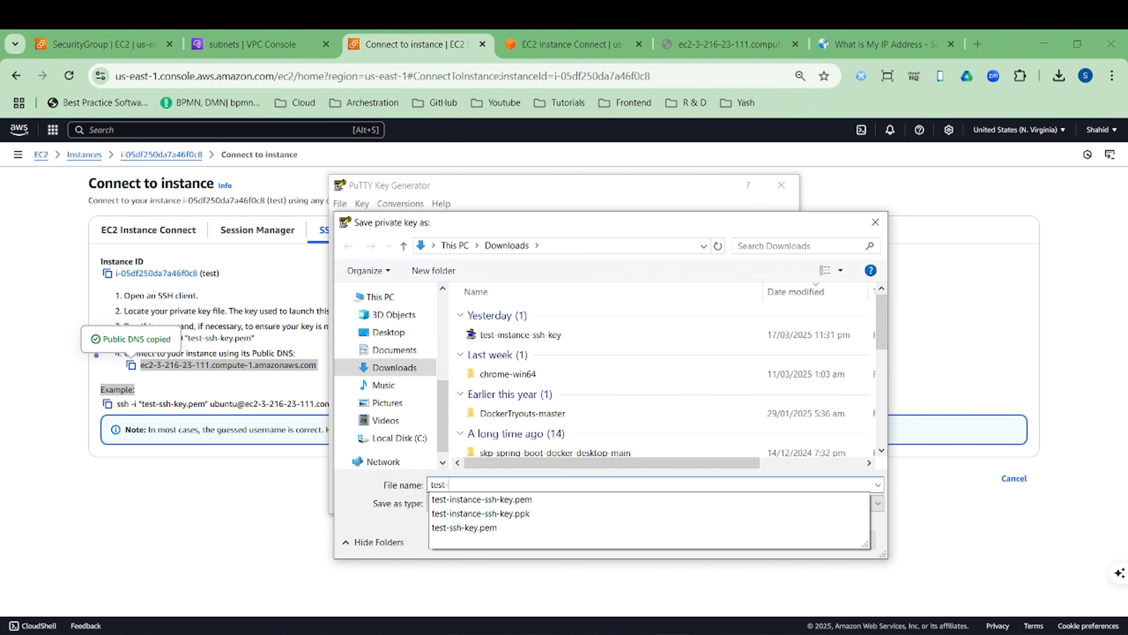
text(ssh)
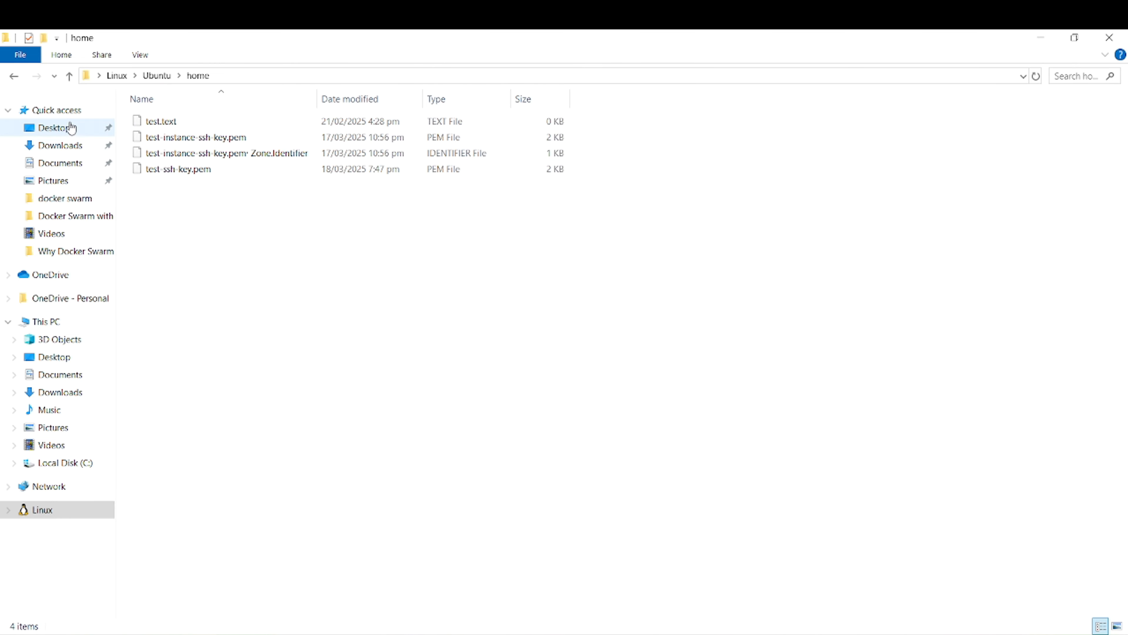
click(67, 145)
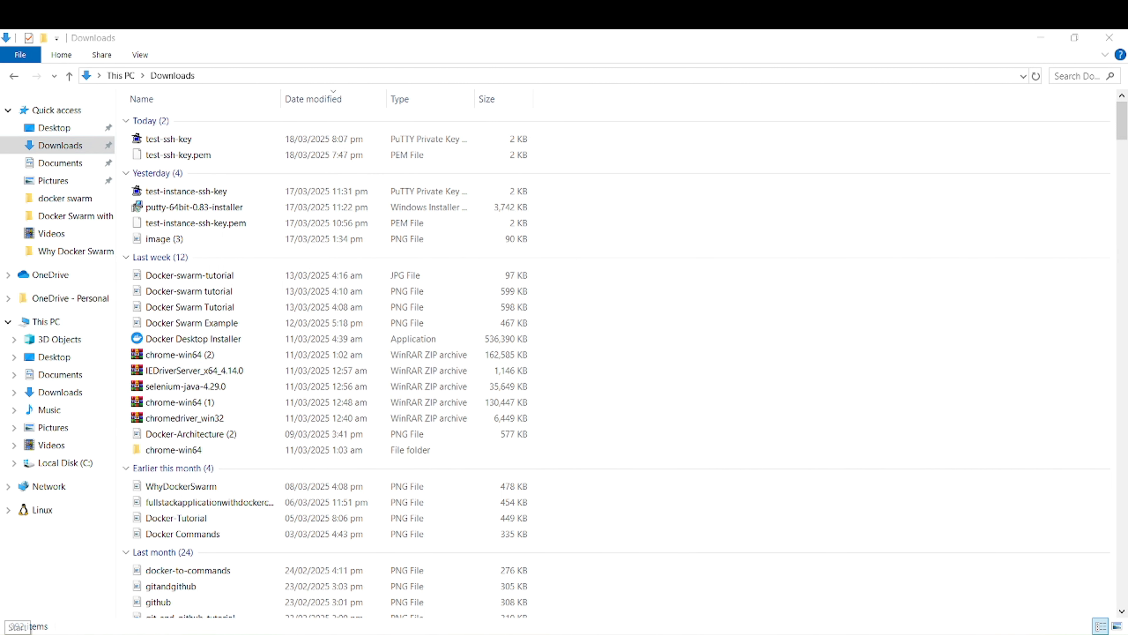
Step: Launch PuTTY again and paste the instance's copied public DNS as the host name
key(super)
text(pu)
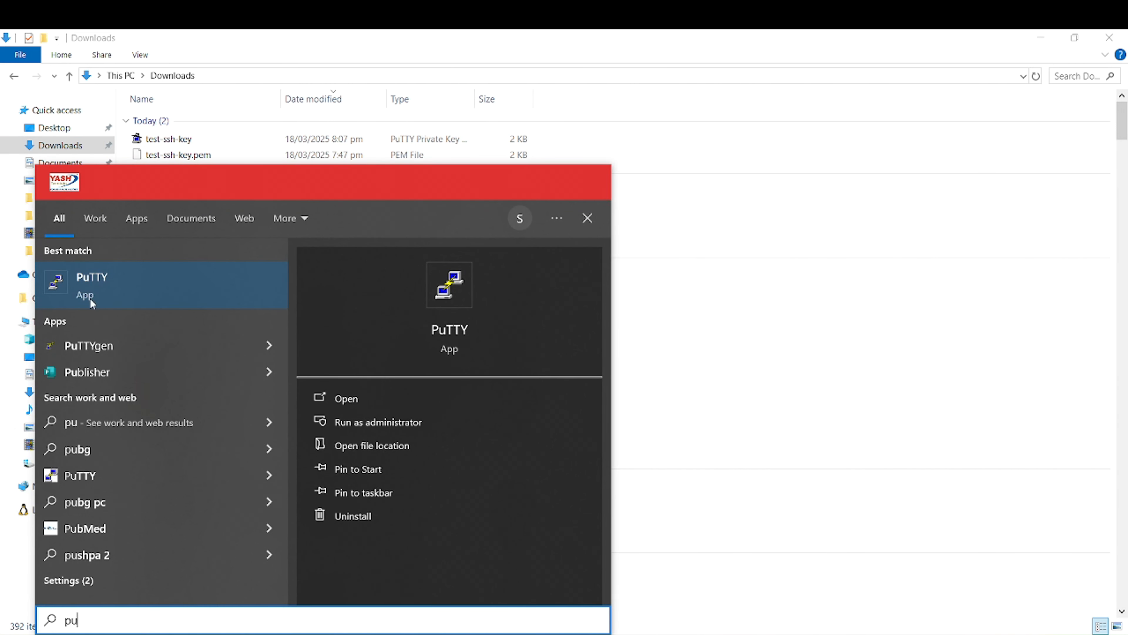
key(Return)
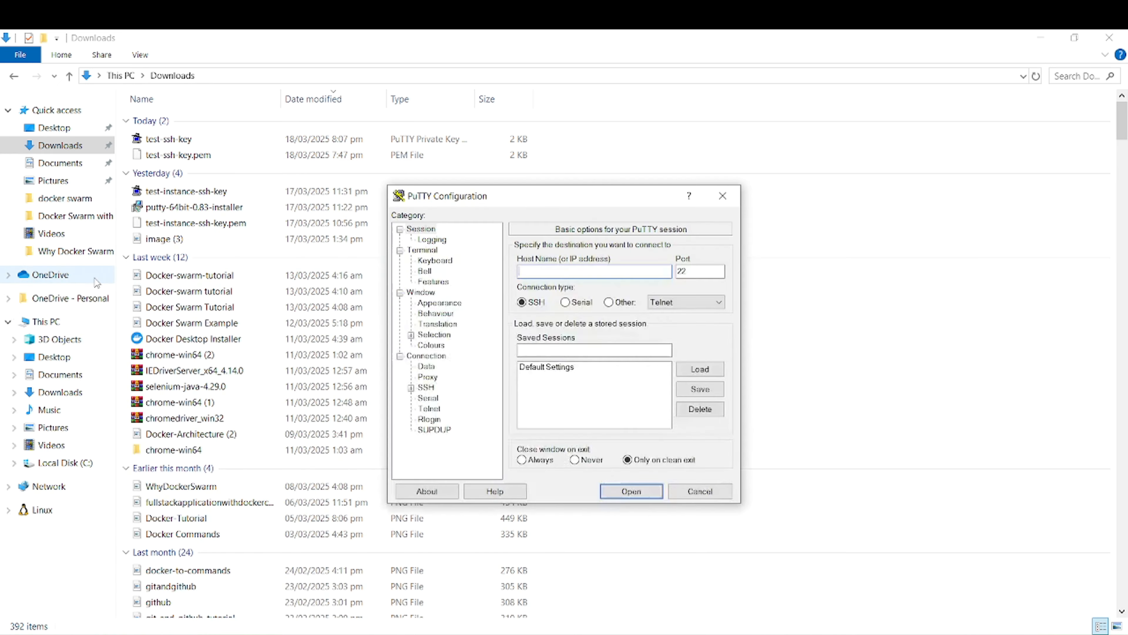
key(ctrl+v)
double_click(614, 272)
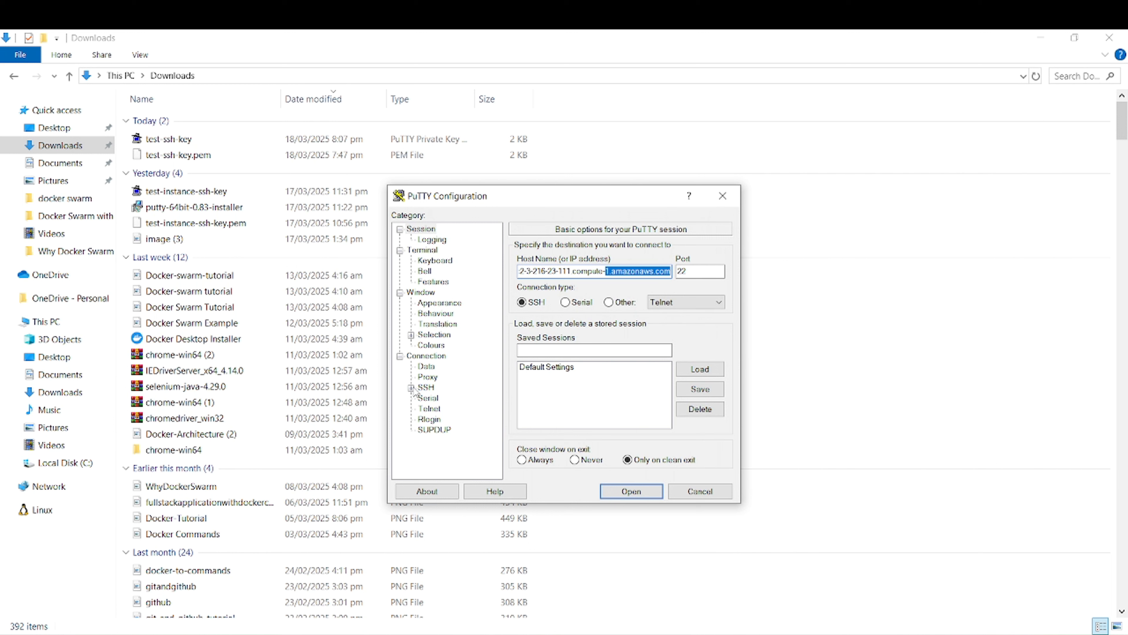
Step: Set test-ssh-key.ppk from Downloads as the private key file in the SSH authentication credentials
click(423, 388)
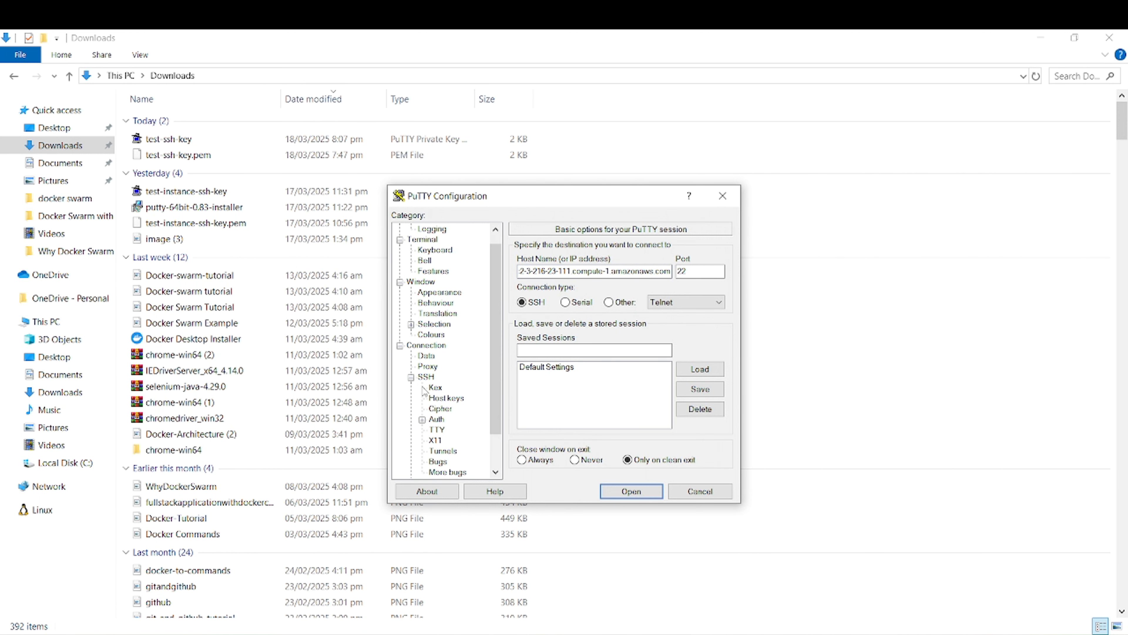
click(422, 419)
click(440, 428)
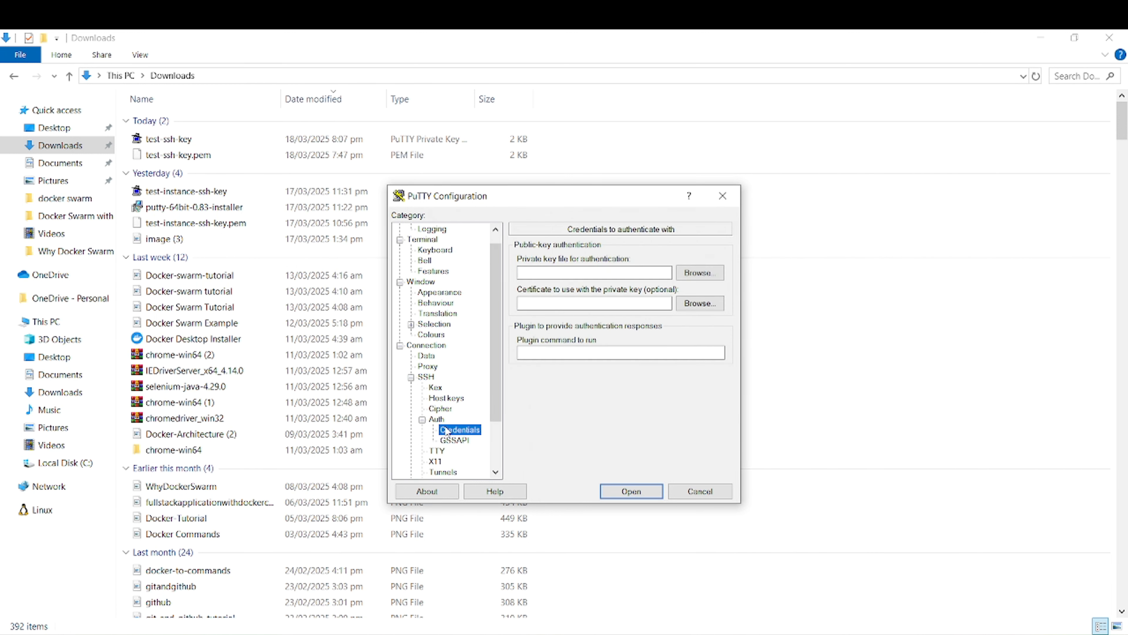
click(687, 275)
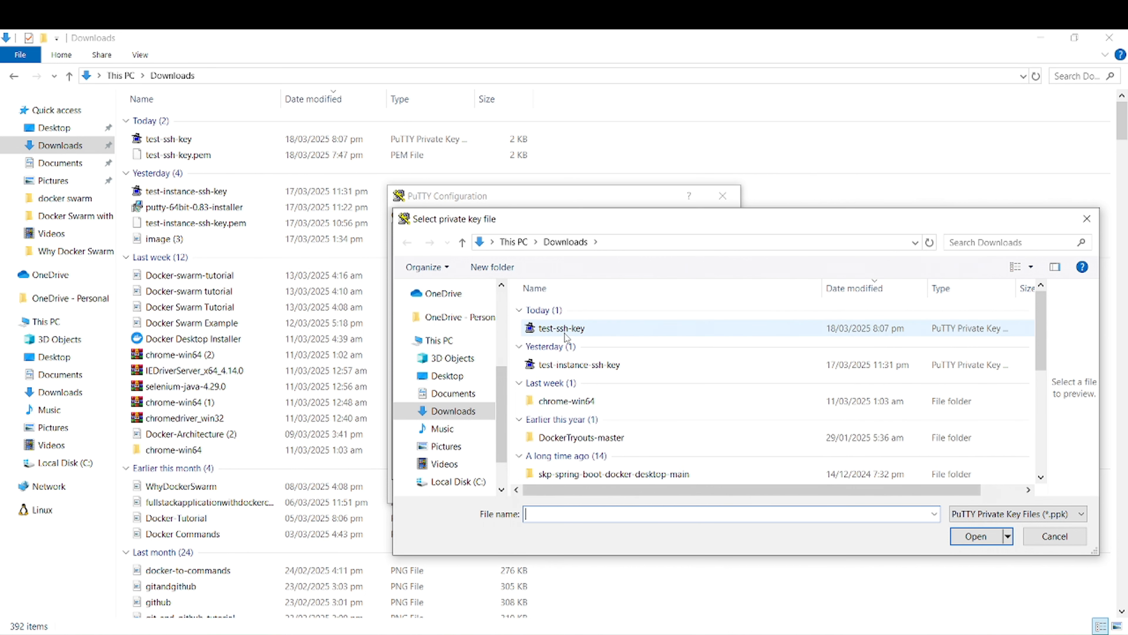
double_click(565, 328)
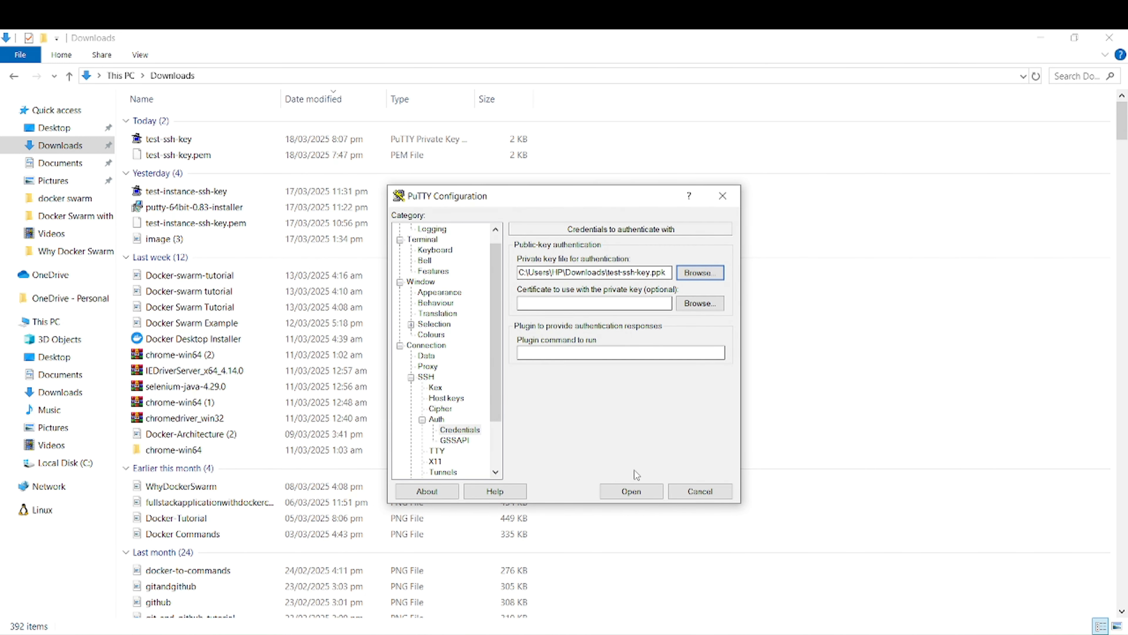
Step: Open the SSH connection to the instance and log in as ubuntu
click(631, 491)
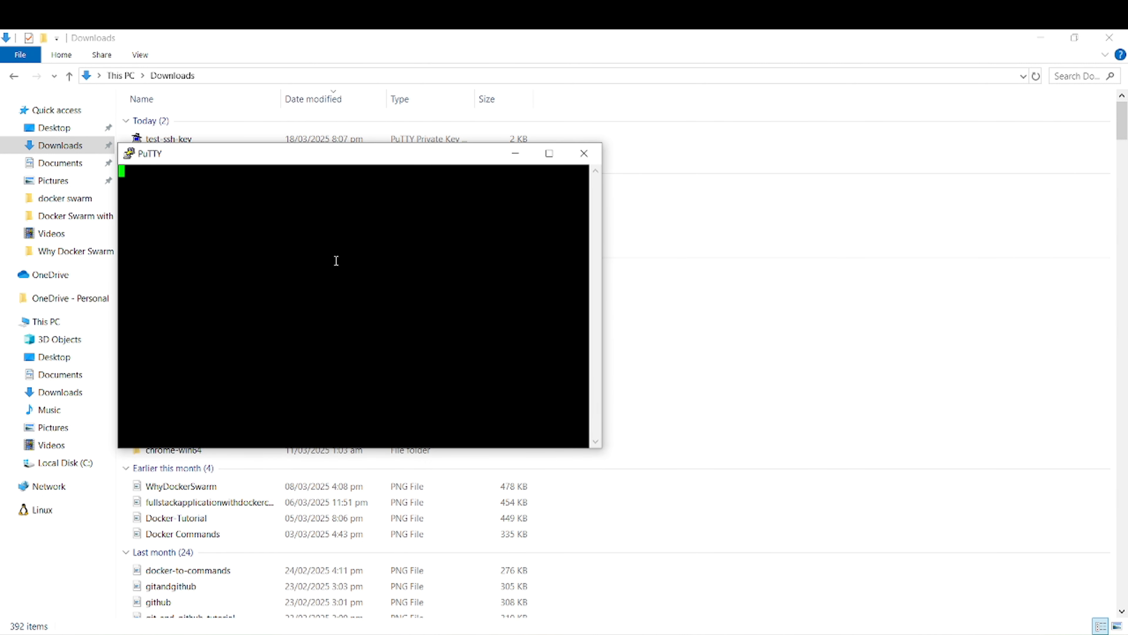
text(ubuntu)
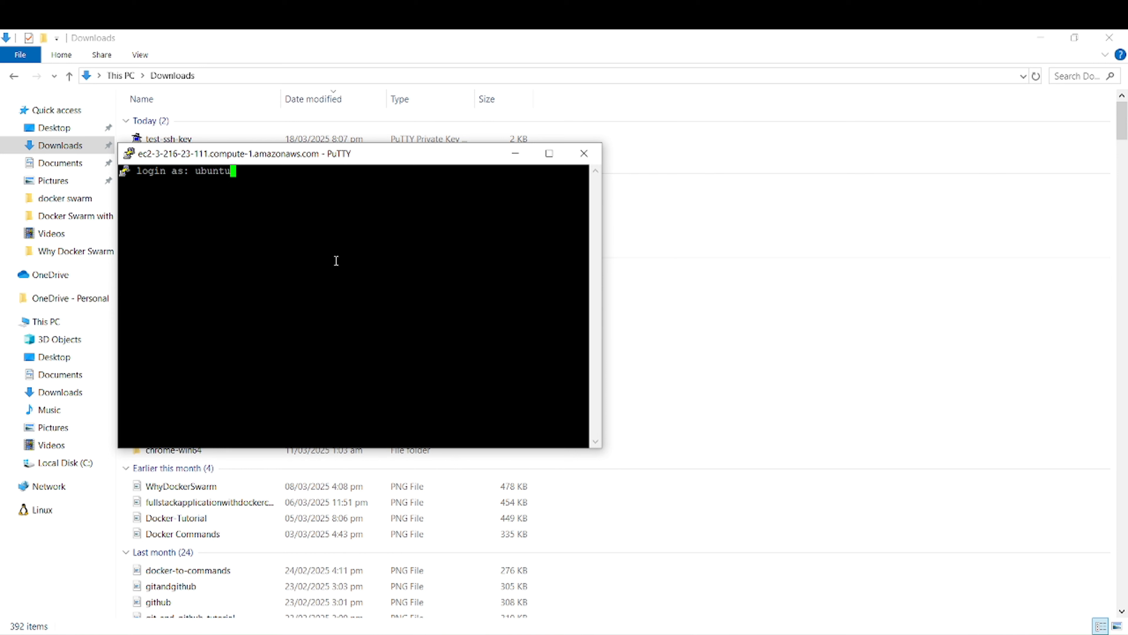
key(Return)
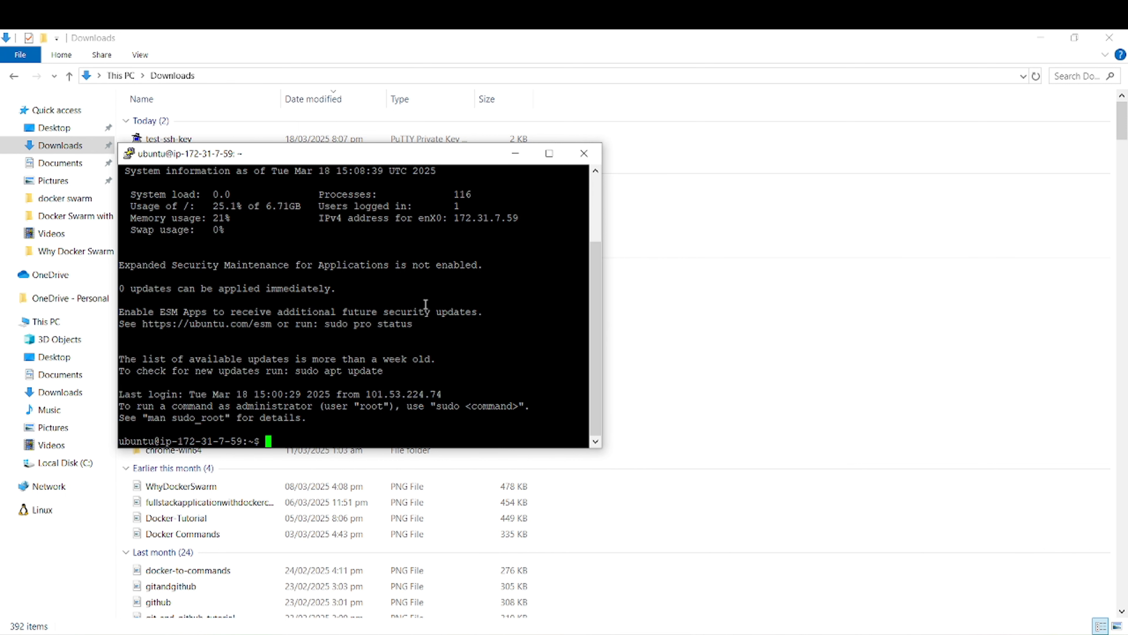
Step: Switch back to the EC2 console in the browser and open the list of running instances from the dashboard
key(alt+Tab)
click(41, 154)
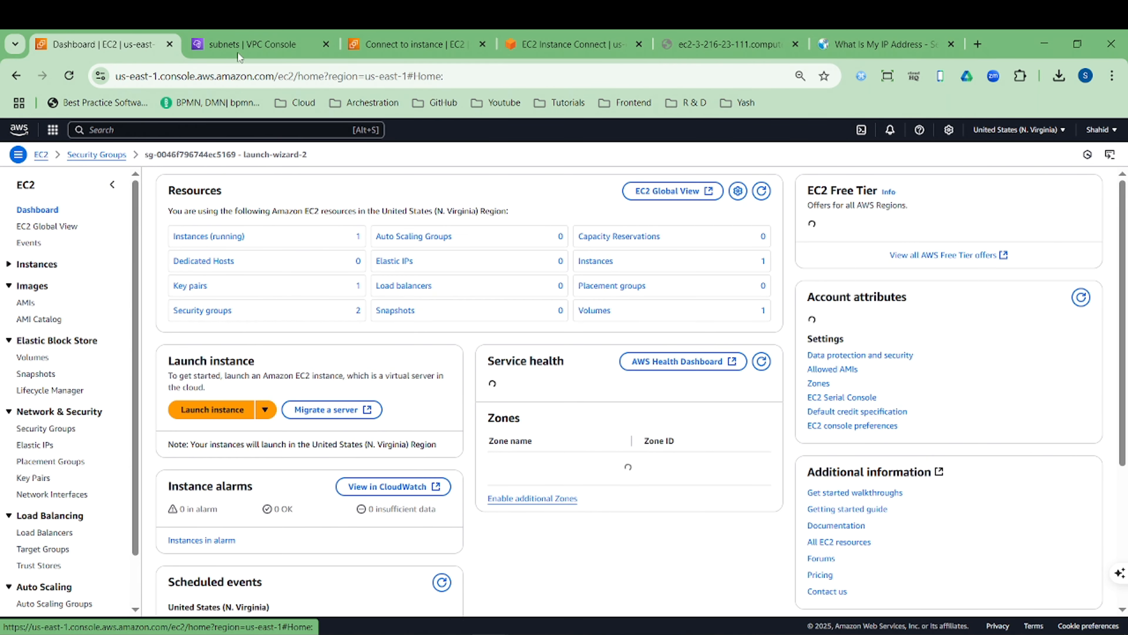
click(235, 237)
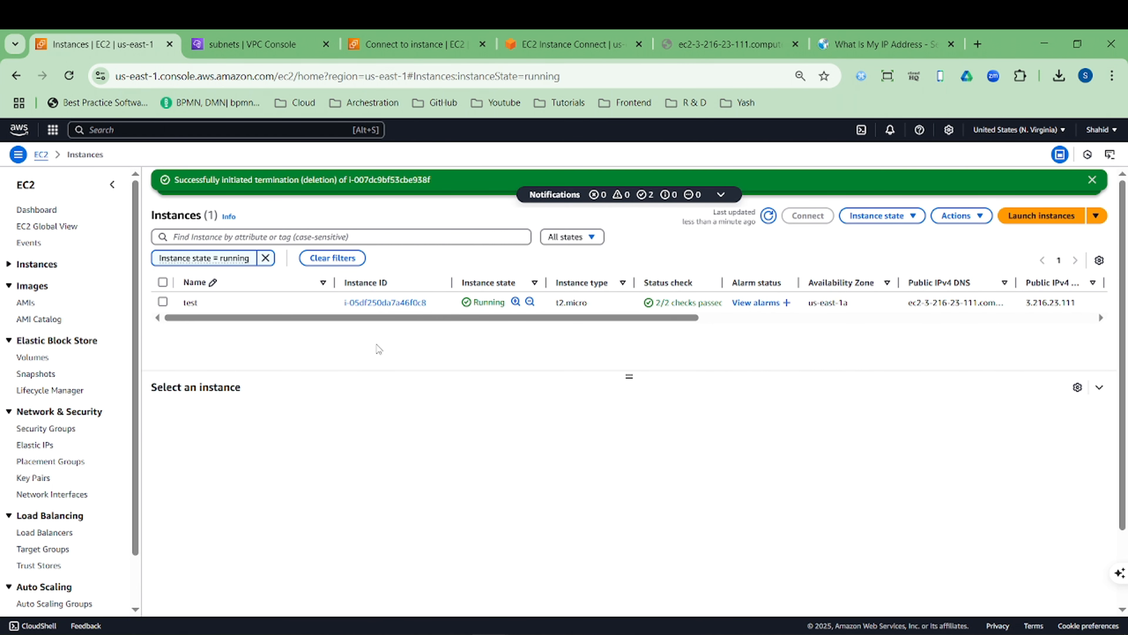